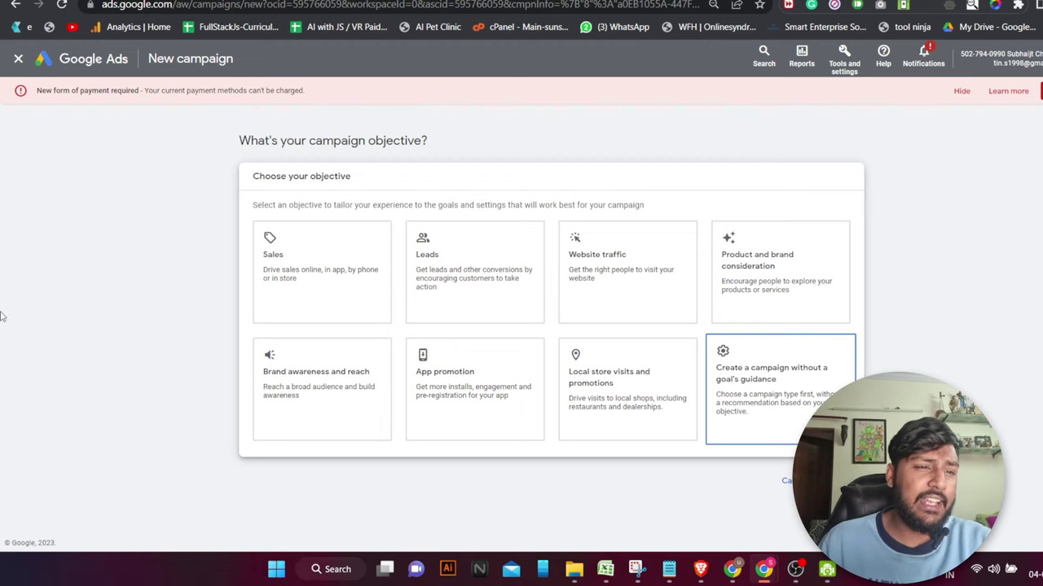
Leave the new campaign setup and review the performance, recommendation, keyword and billing summaries on the account overview
left_click(267, 343)
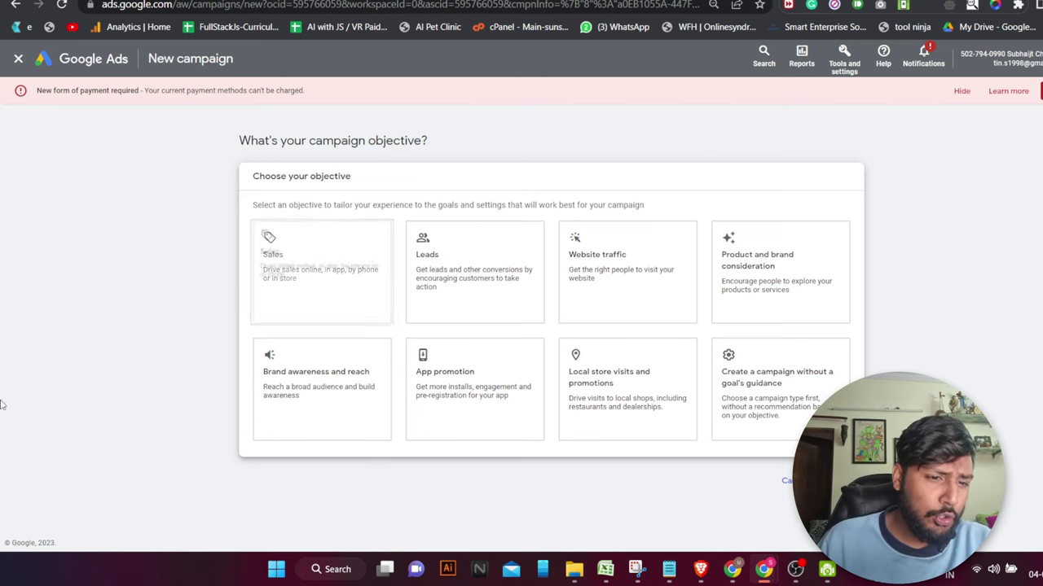
left_click(18, 59)
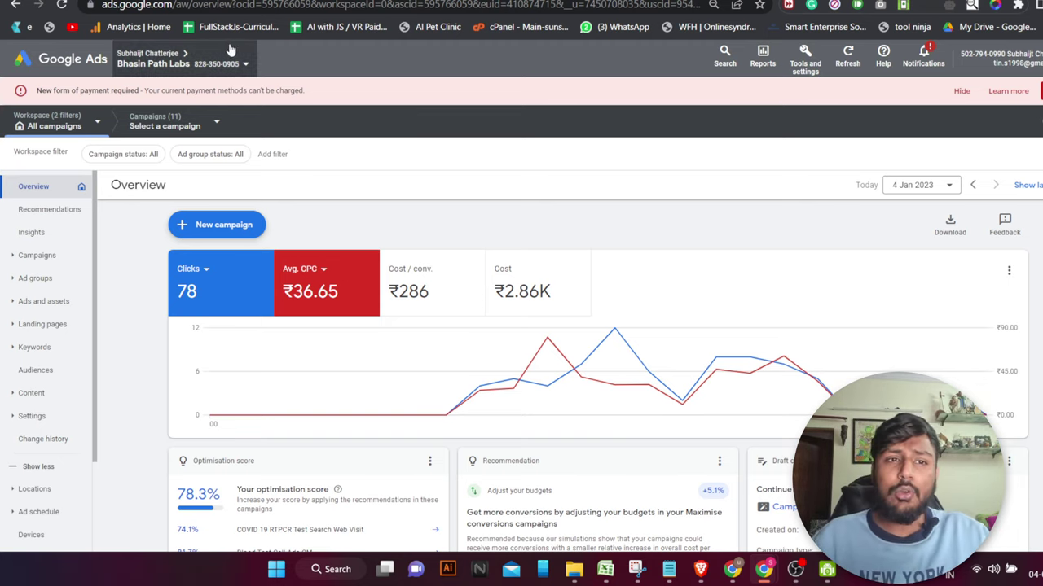
scroll(580, 203, "down", 3)
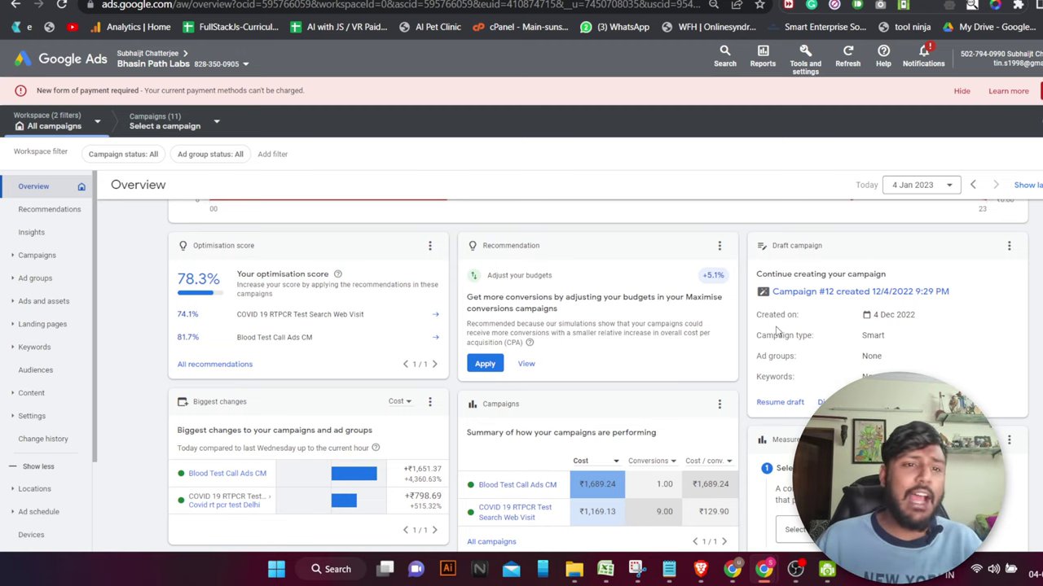
scroll(778, 330, "down", 10)
scroll(571, 350, "up", 15)
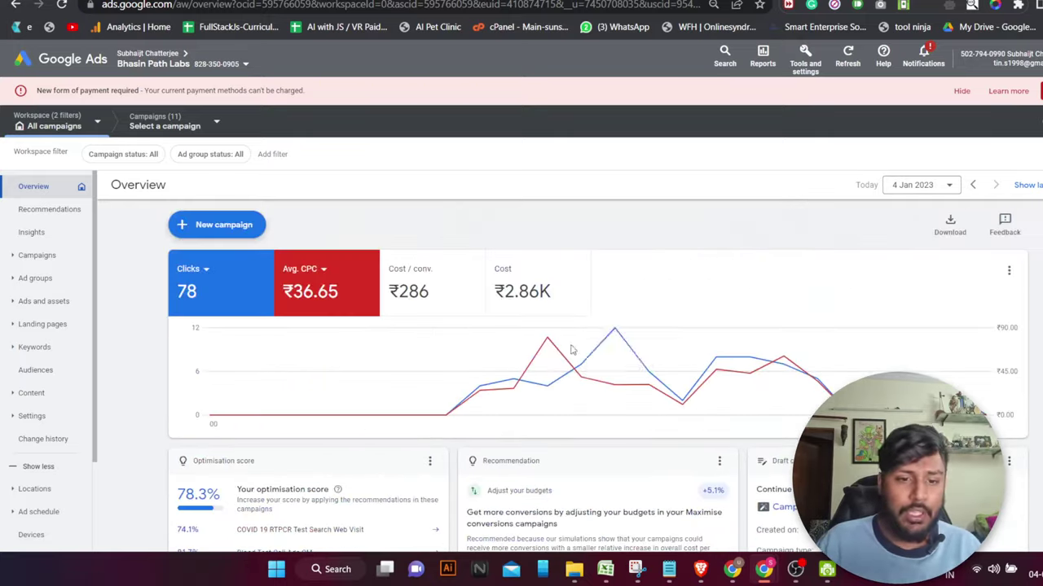
scroll(570, 350, "down", 10)
scroll(698, 392, "up", 5)
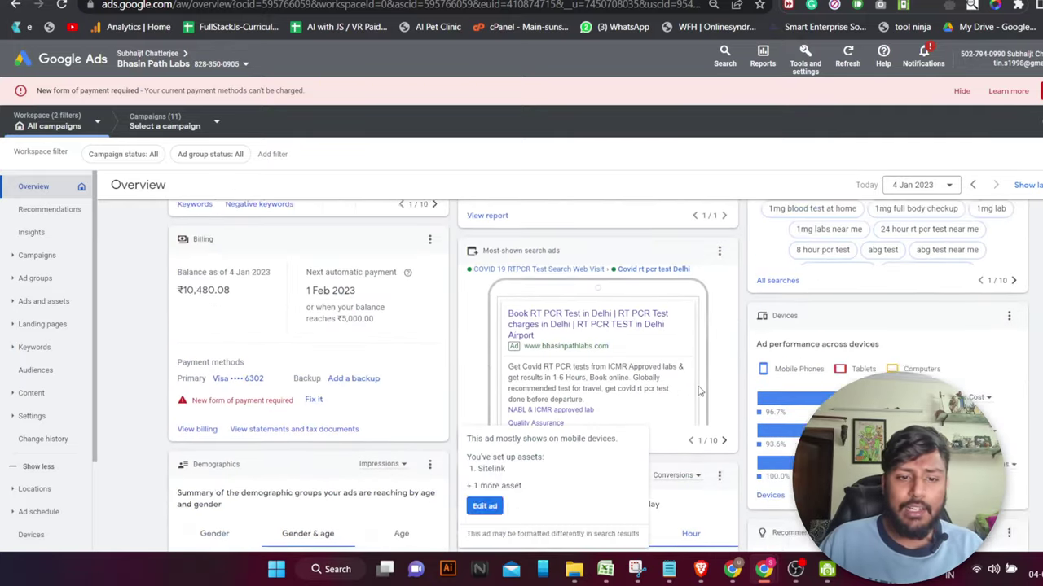
scroll(698, 392, "up", 1)
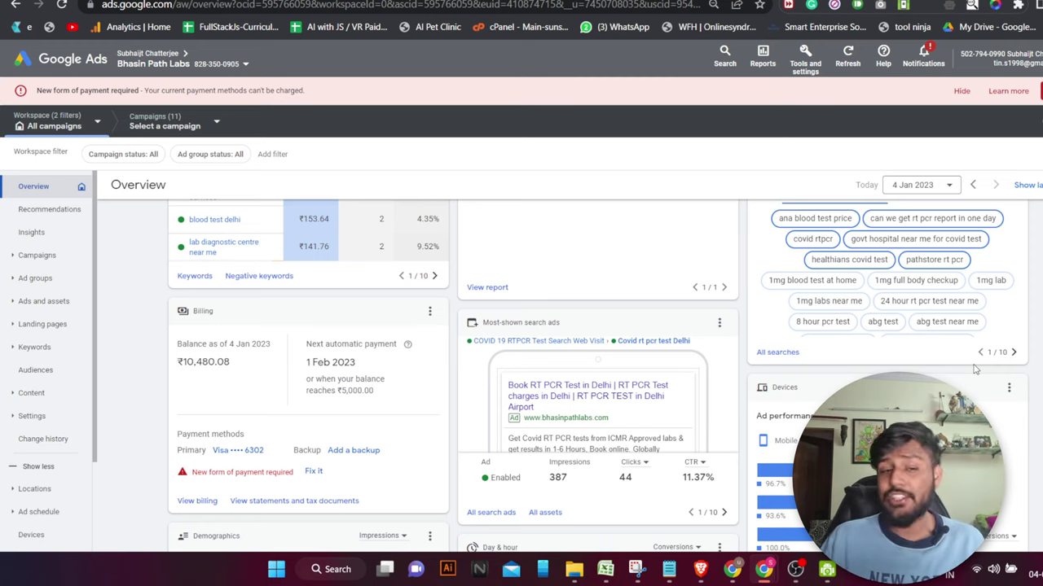
Browse the most-shown search ads on the overview, comparing their impressions, clicks and CTR
left_click(723, 513)
left_click(723, 512)
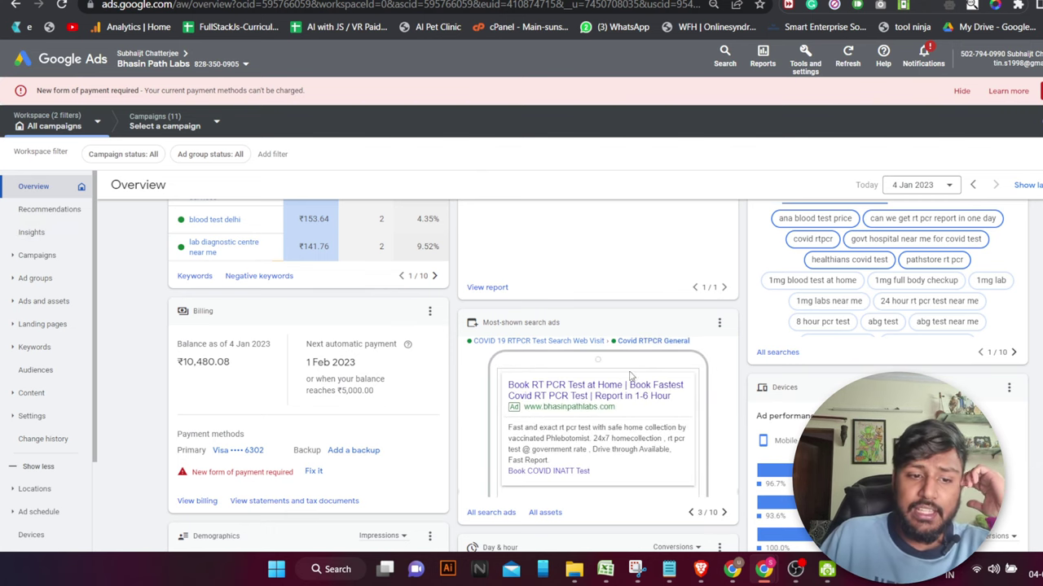
left_click(723, 512)
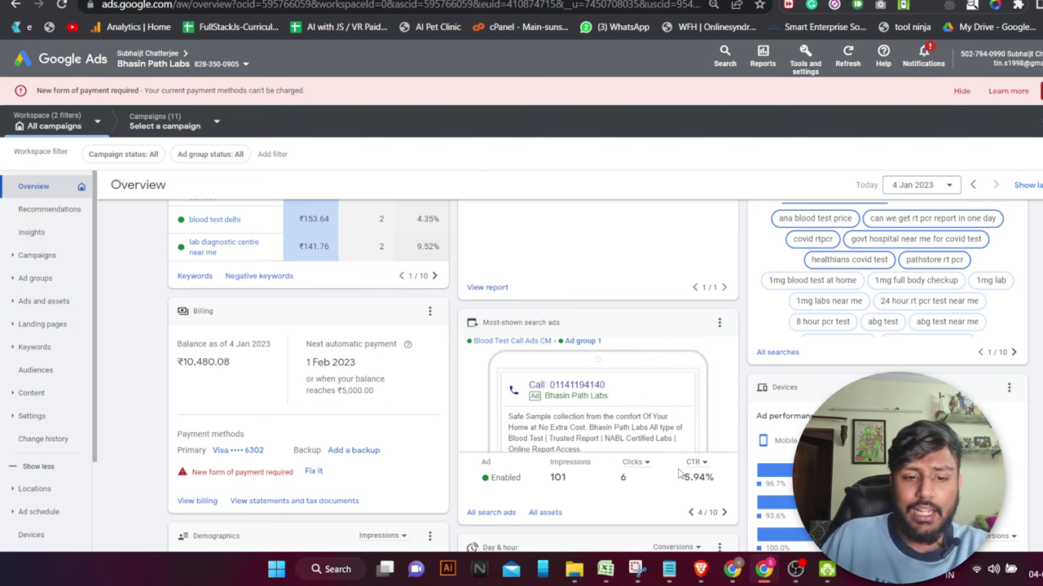
left_click(724, 513)
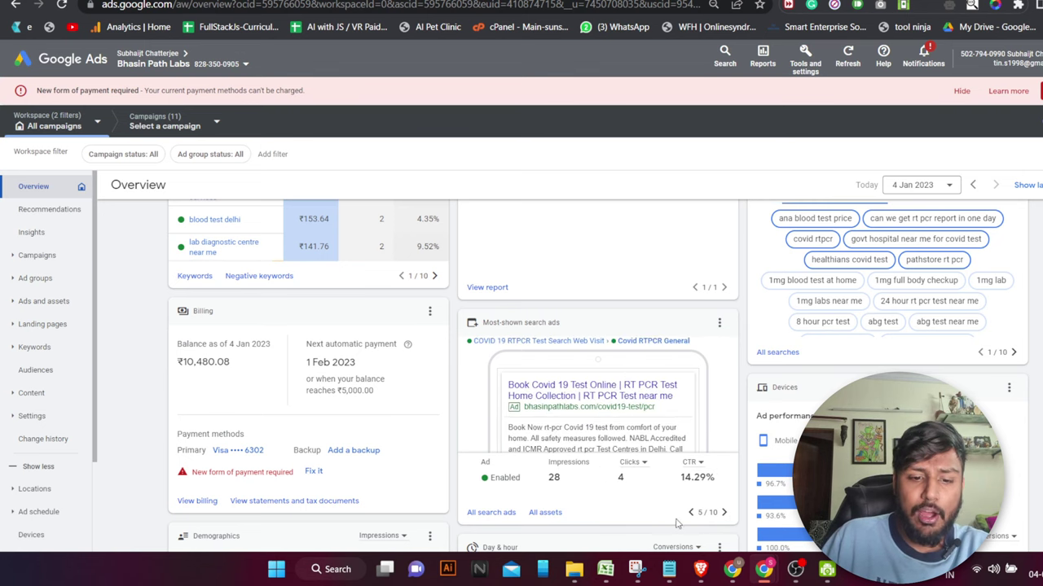
left_click(690, 512)
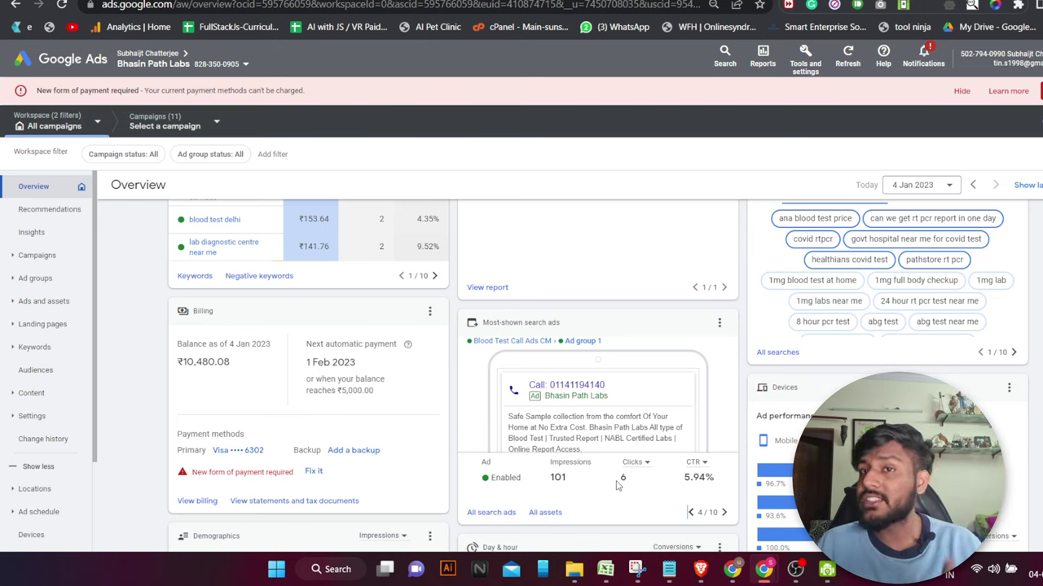
scroll(616, 486, "down", 5)
scroll(631, 283, "up", 15)
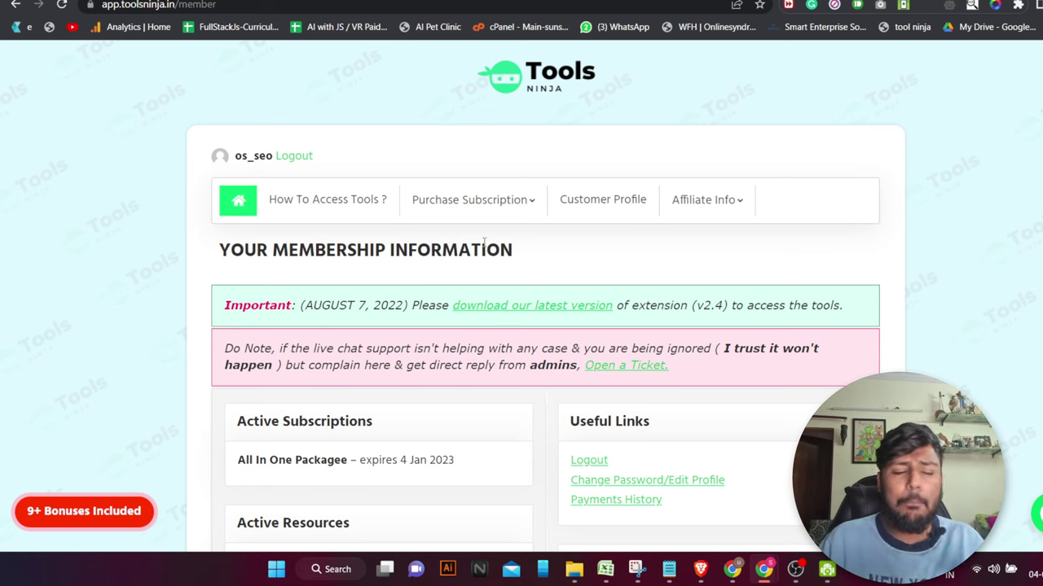
Switch to the Tools Ninja member page and launch the S*mrush Direct Access tool from the active resources
scroll(472, 321, "down", 13)
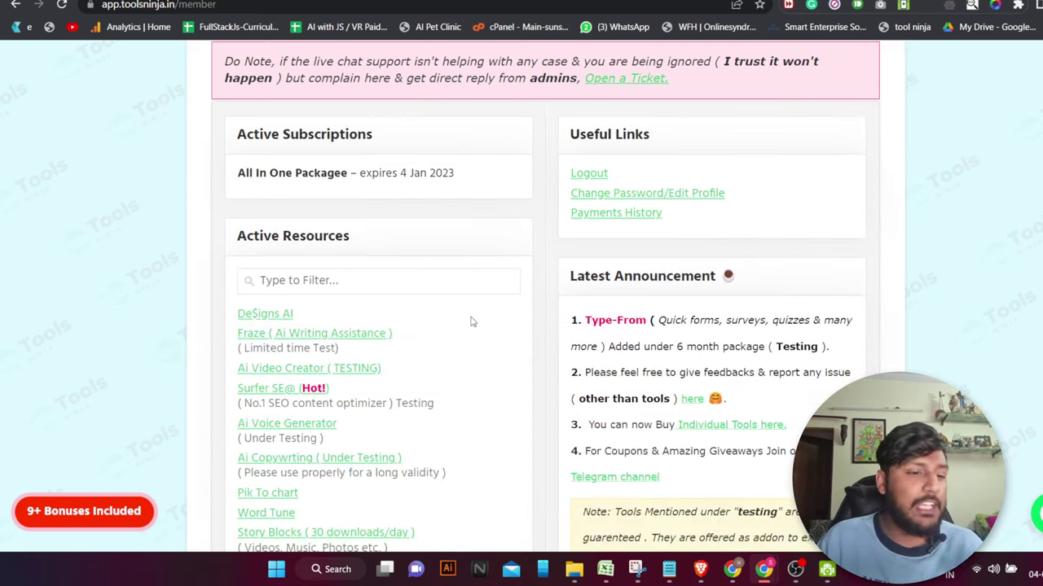
scroll(481, 321, "up", 12)
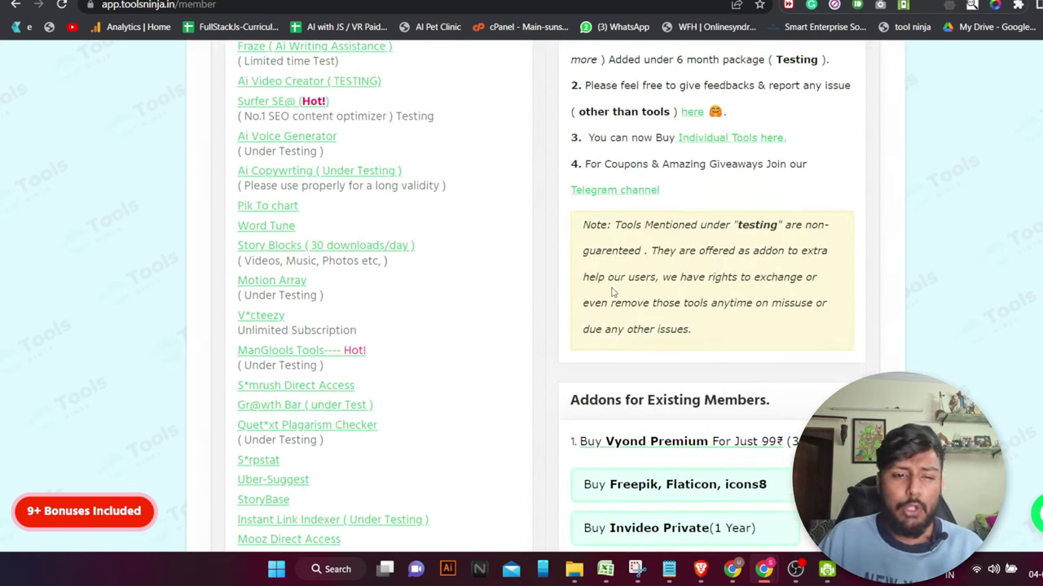
scroll(727, 294, "up", 3)
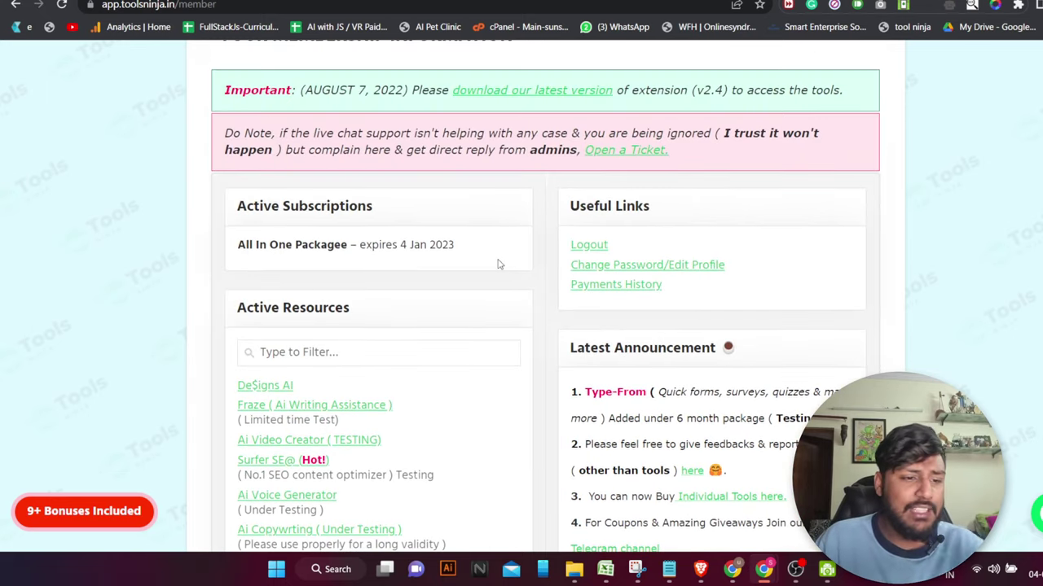
scroll(496, 263, "down", 4)
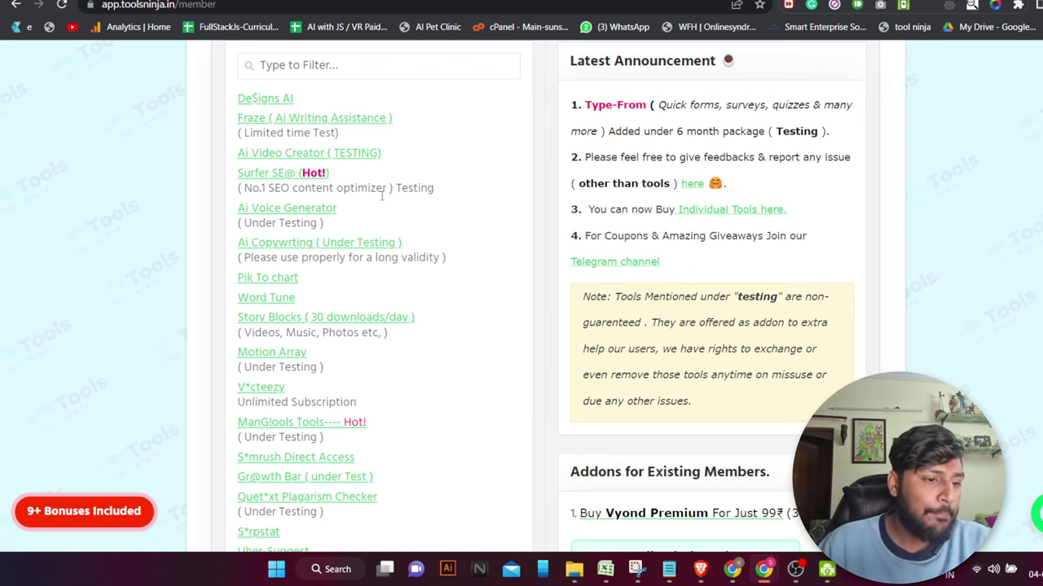
scroll(381, 196, "down", 2)
left_click(339, 317)
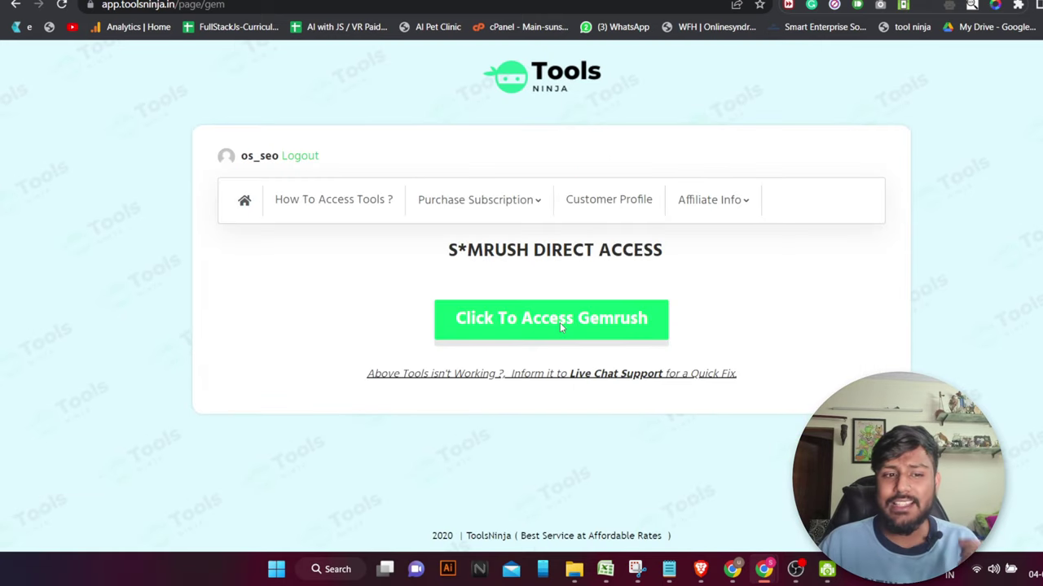
left_click(581, 314)
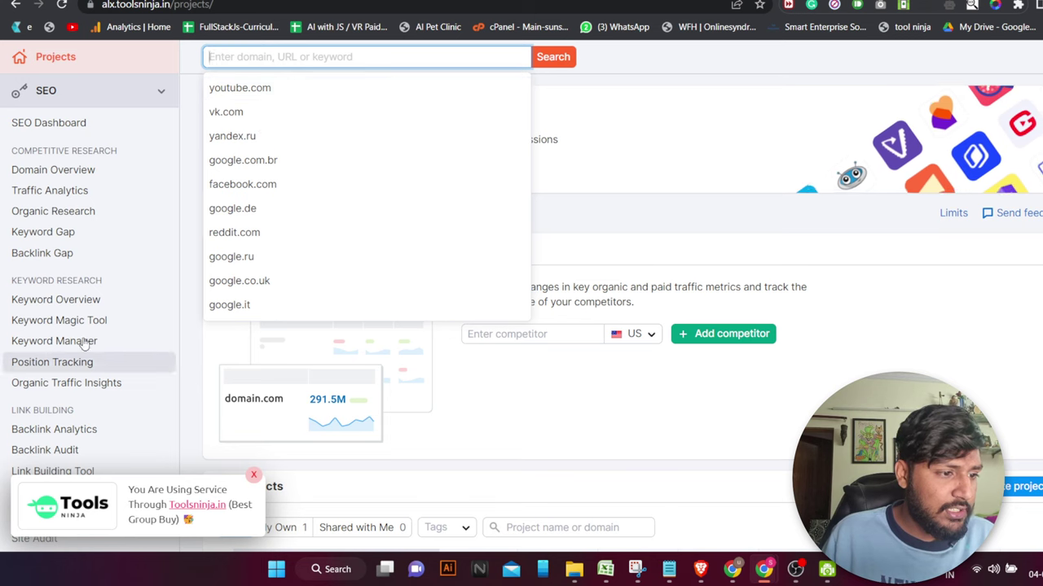
Open Keyword Overview and enter "blood test near me" as the first keyword
left_click(91, 303)
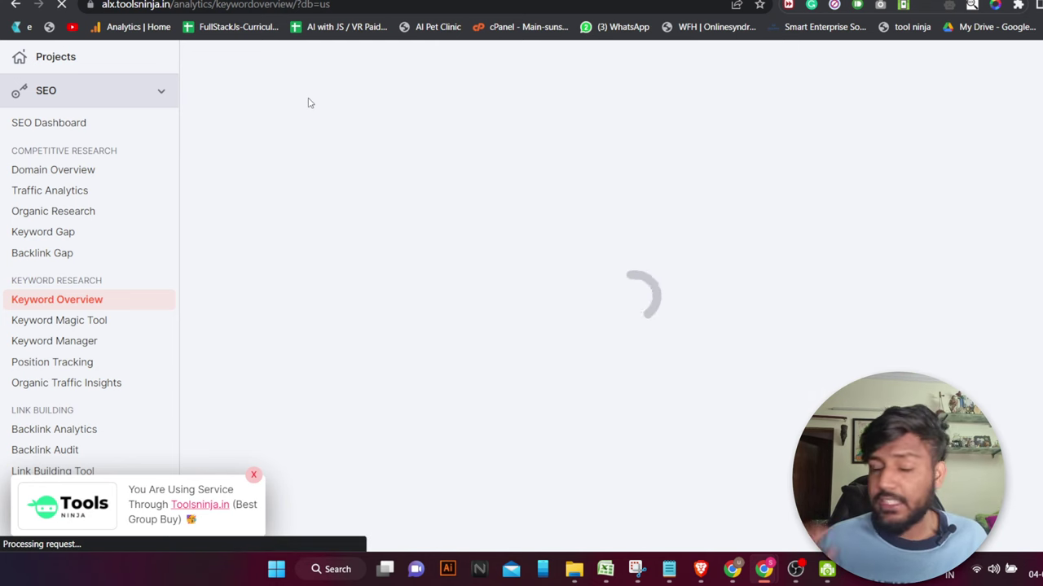
type("blooa")
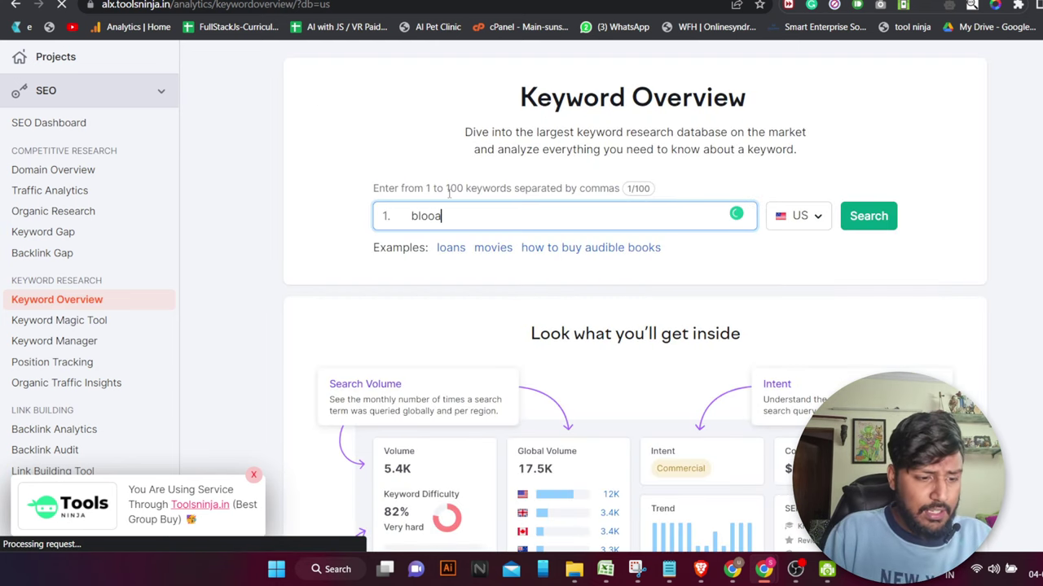
key("BackSpace")
type("d te")
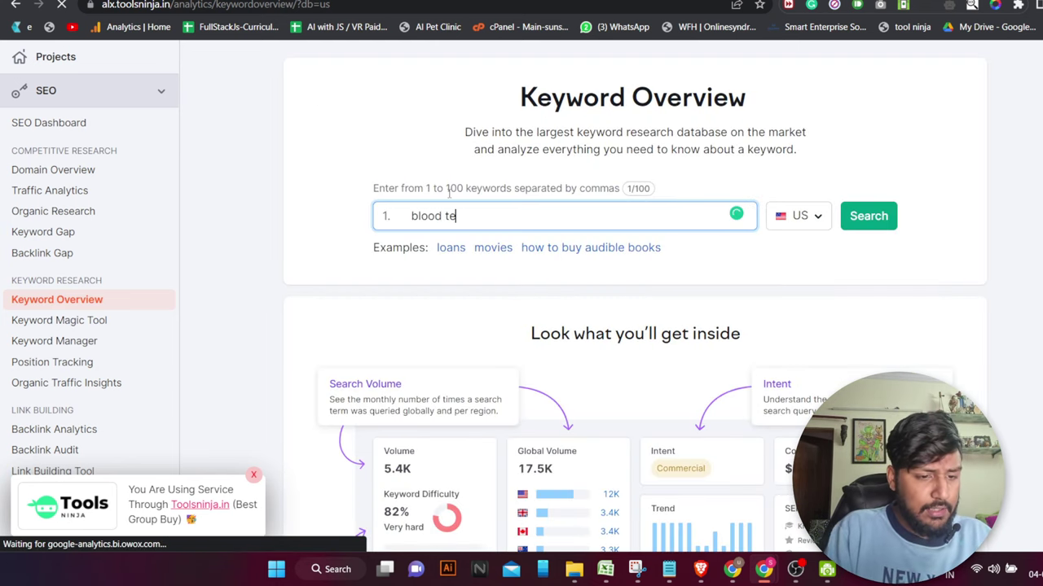
type("st near me")
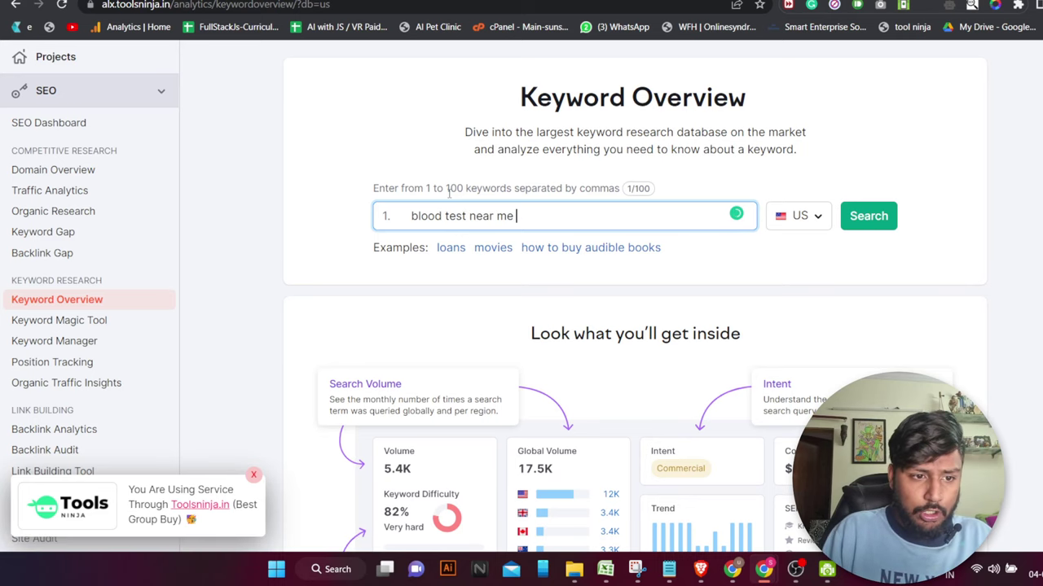
key("Return")
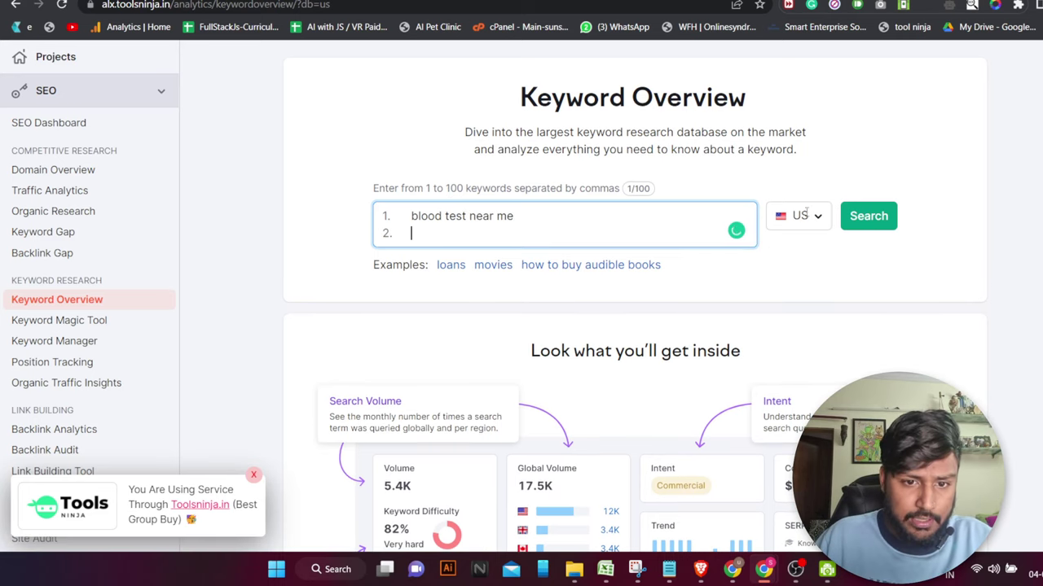
Set the keyword database country to India
left_click(801, 220)
type("india")
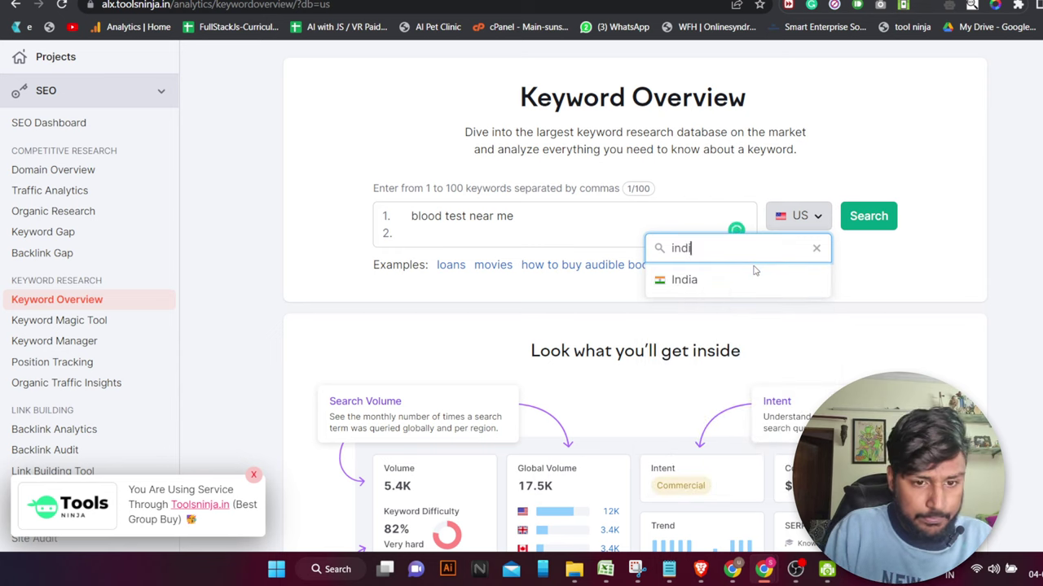
left_click(750, 278)
Add "cghs" as the second keyword and run the bulk keyword search
left_click(493, 227)
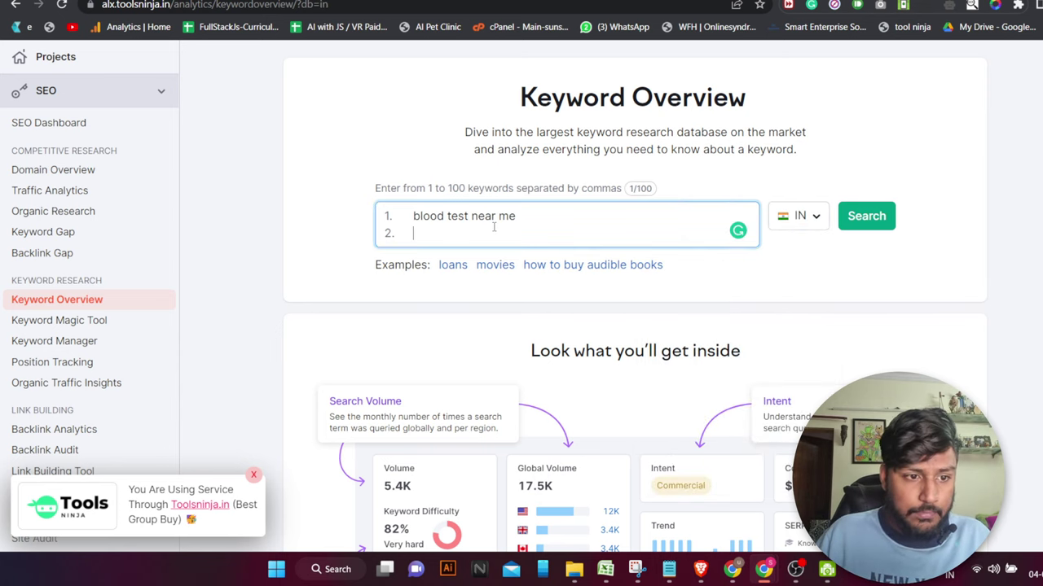
type("cghs")
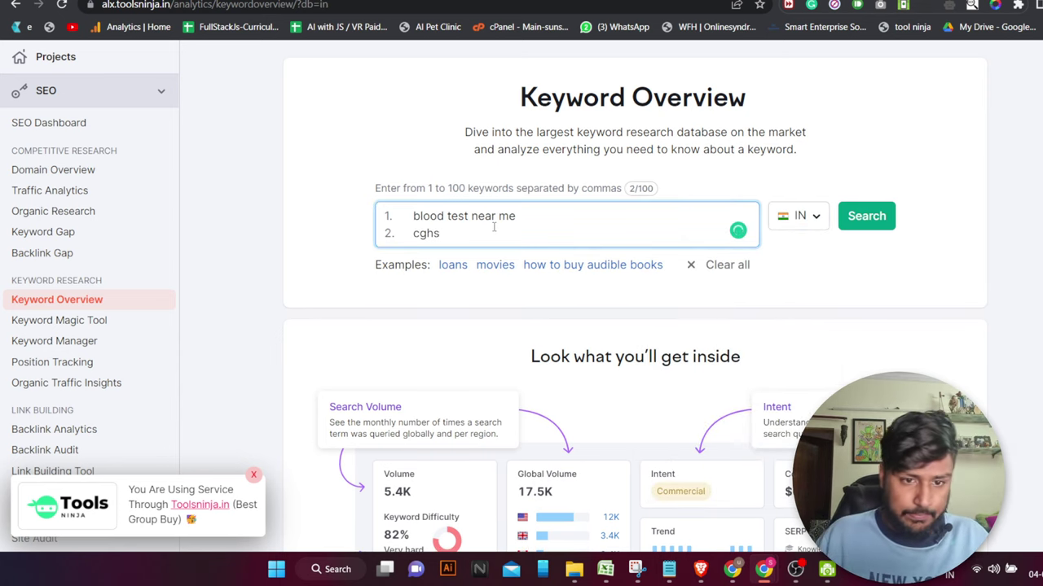
left_click(884, 219)
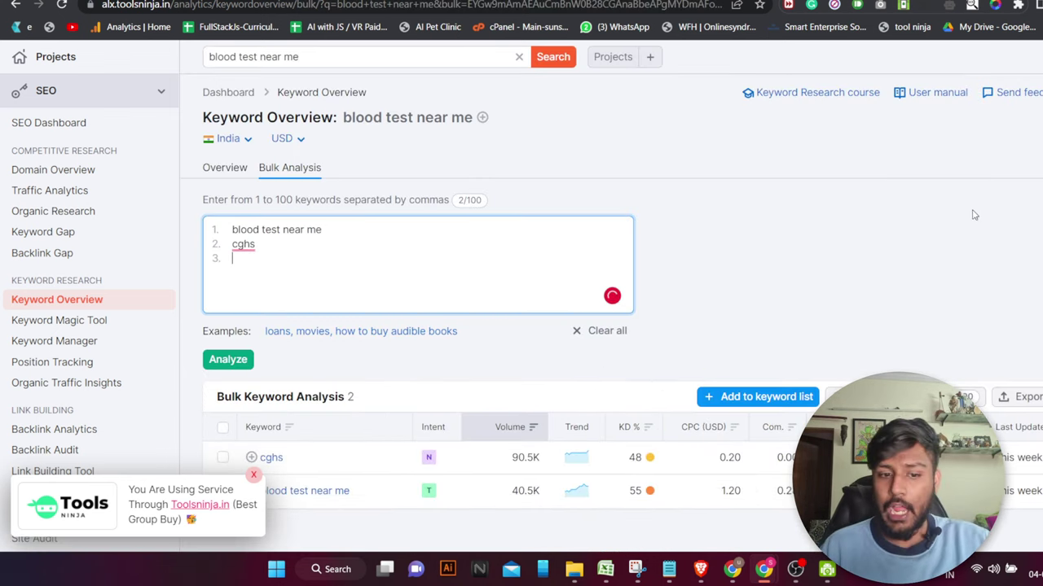
Compare the volume, difficulty and CPC of "cghs" and "blood test near me" in the bulk analysis
scroll(400, 330, "down", 2)
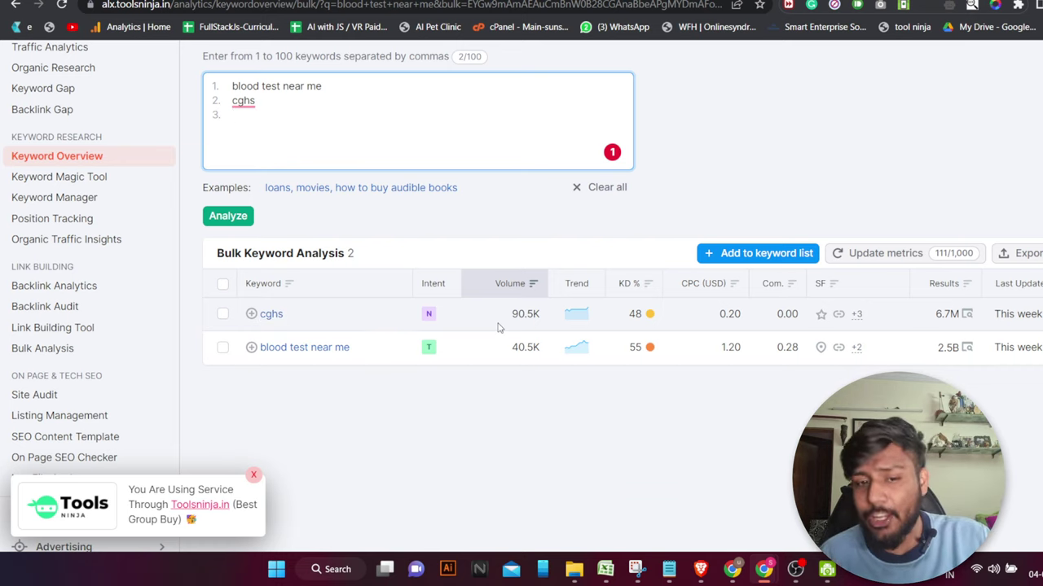
left_click_drag(717, 316, 745, 321)
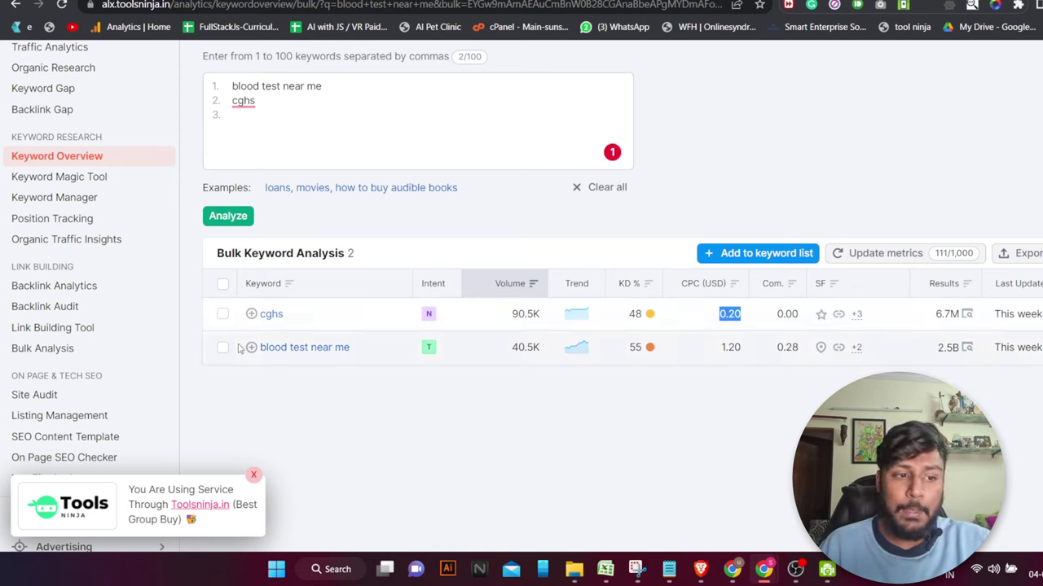
left_click_drag(724, 348, 759, 345)
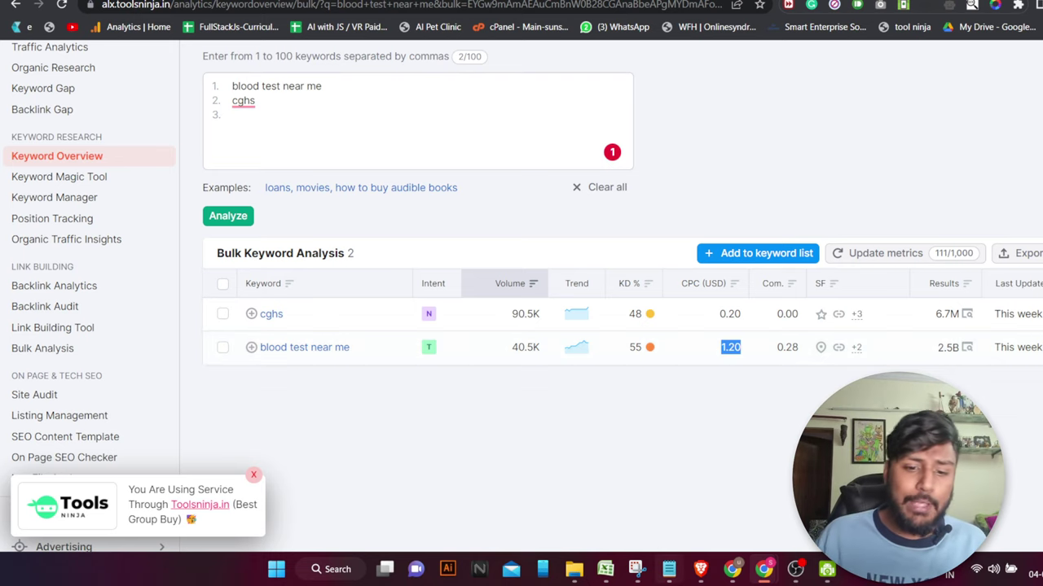
scroll(559, 294, "down", 1)
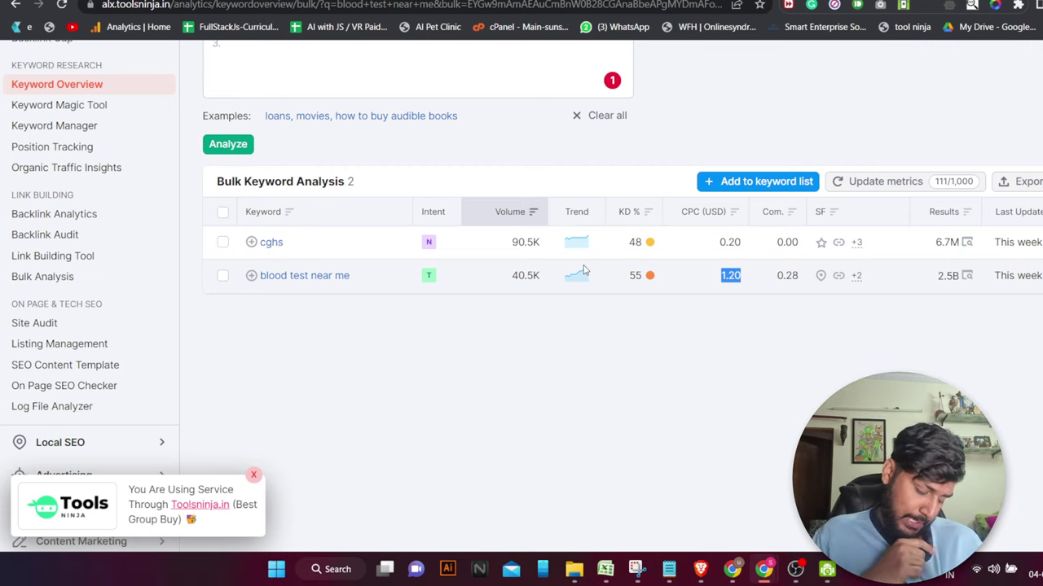
Open the detailed overview for "cghs" and examine its volume, trend, keyword variations and questions
left_click(276, 246)
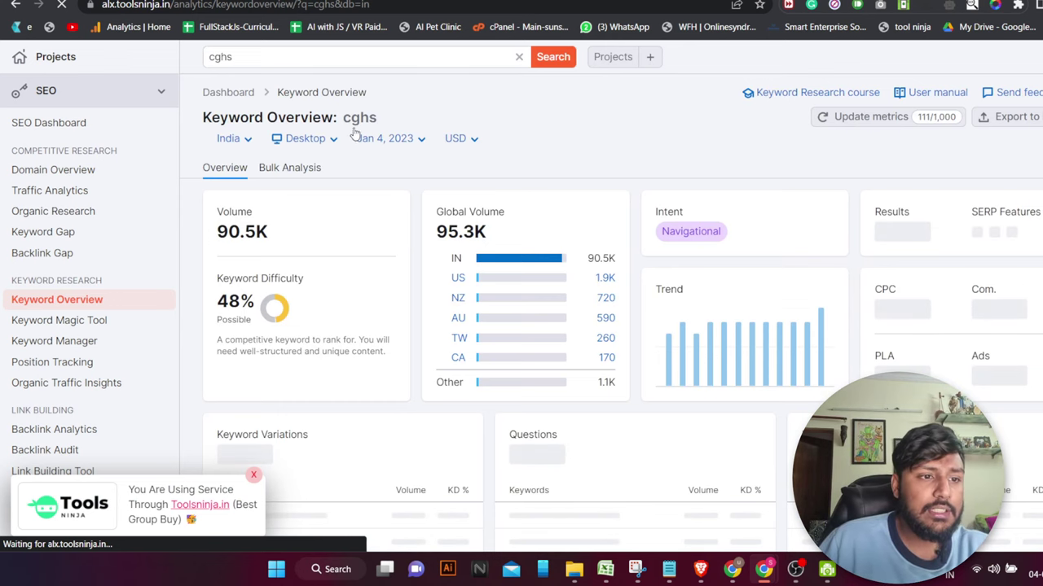
scroll(358, 136, "down", 2)
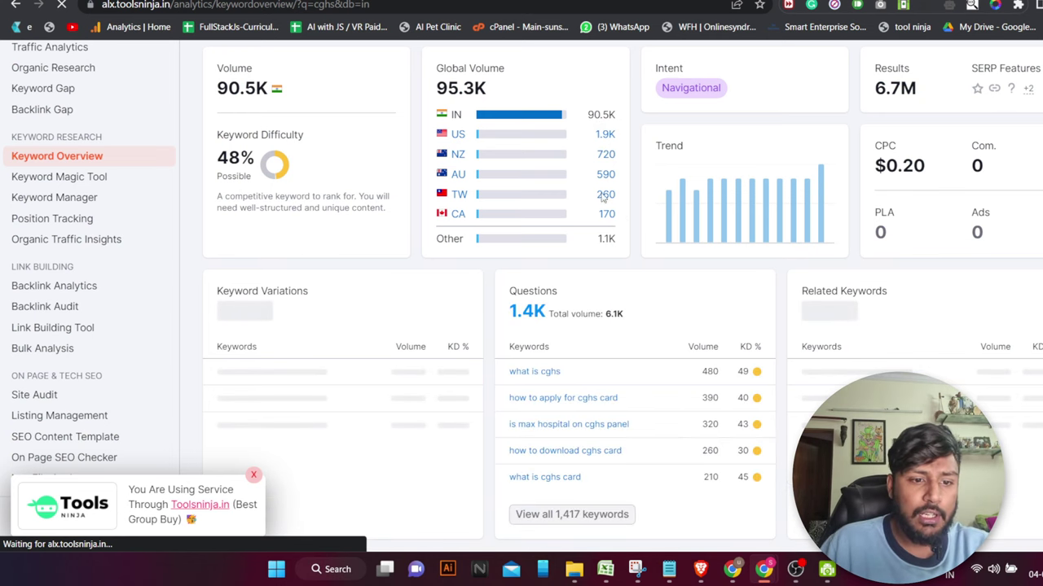
scroll(382, 277, "down", 1)
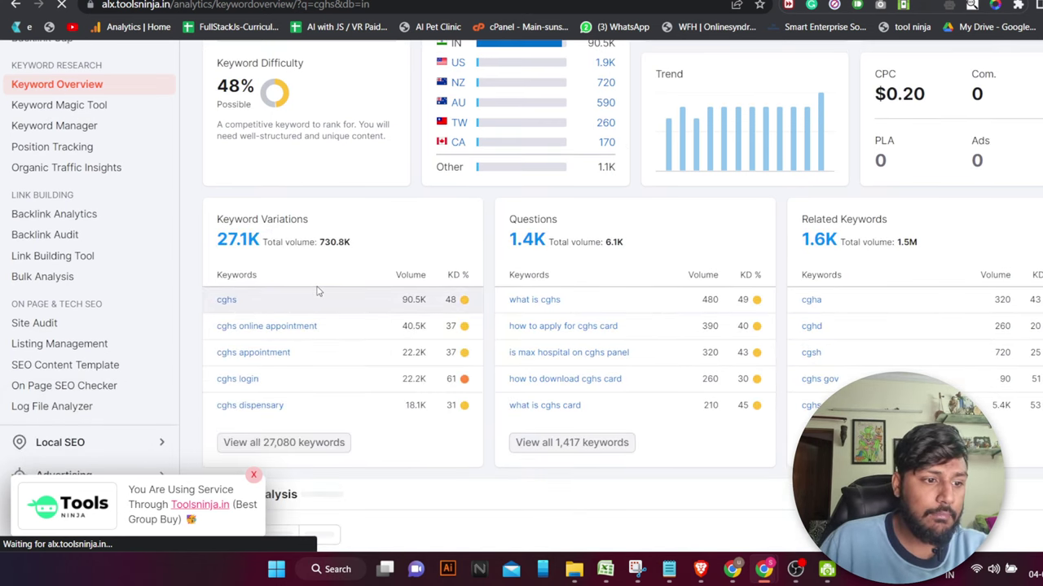
Look up the keyword overview for "cghs labs", and clear "labs" from the search term
scroll(318, 289, "up", 3)
left_click(259, 56)
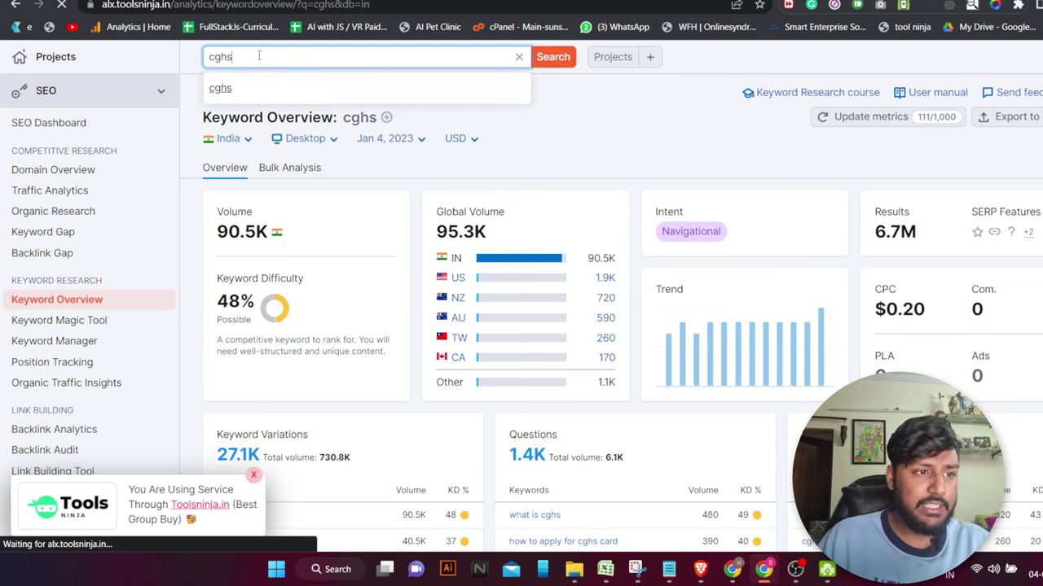
type("approved")
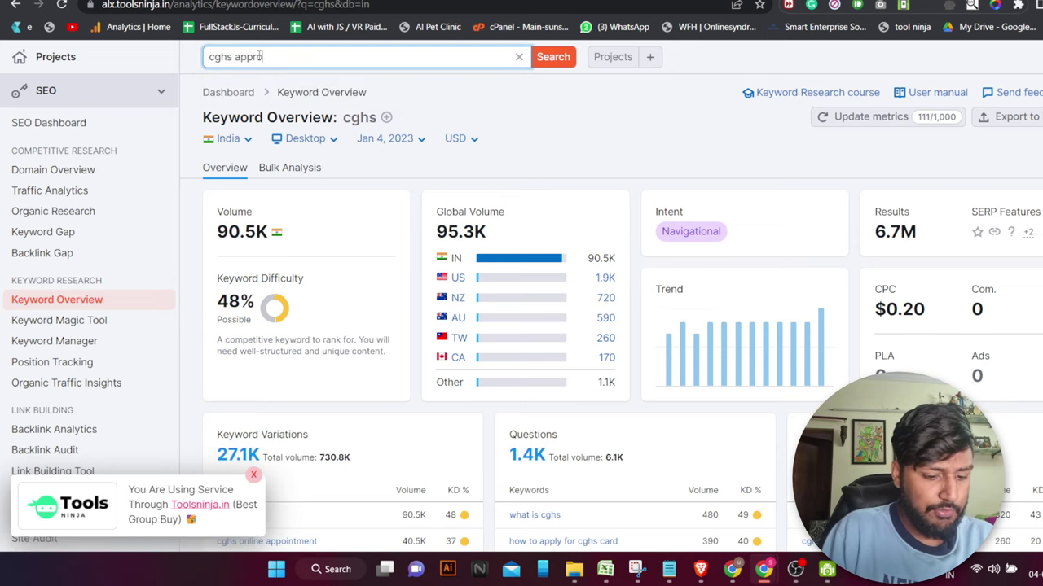
key("BackSpace")
key("BackSpace")
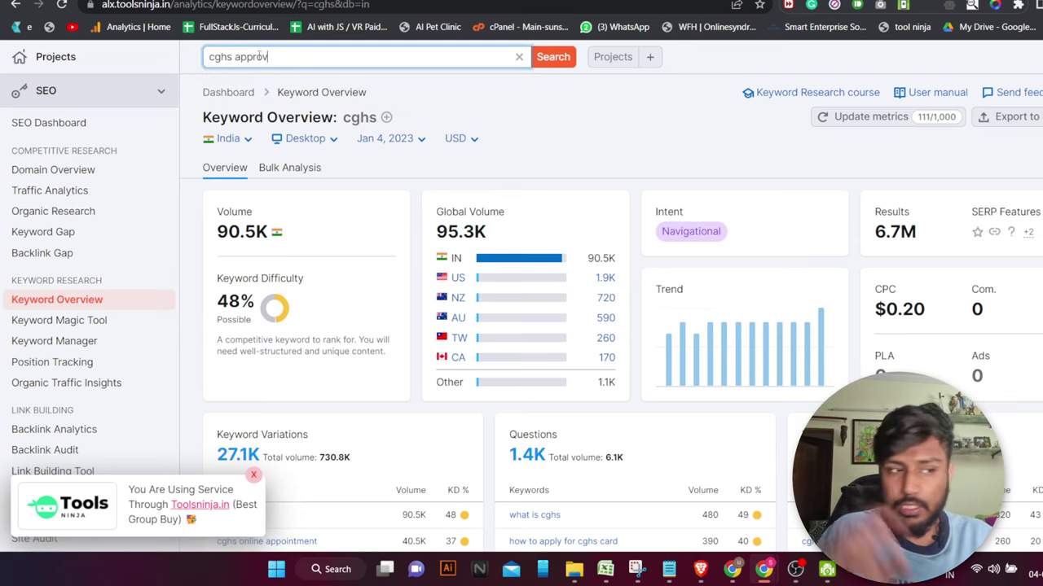
key("BackSpace")
key("BackSpace")
key("BackSpace")
key("BackSpace")
key("BackSpace")
key("BackSpace")
type("labs")
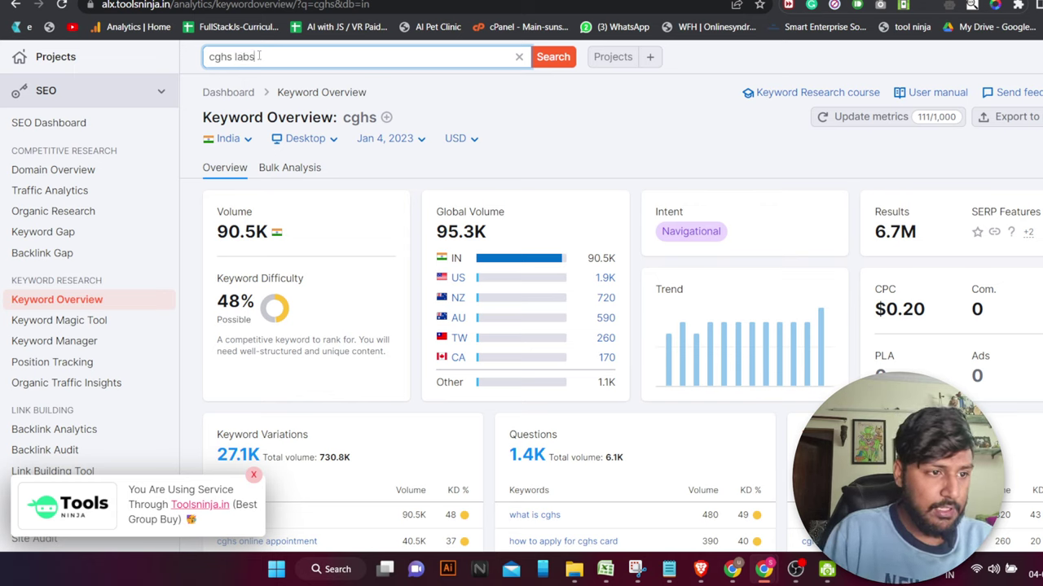
left_click(557, 61)
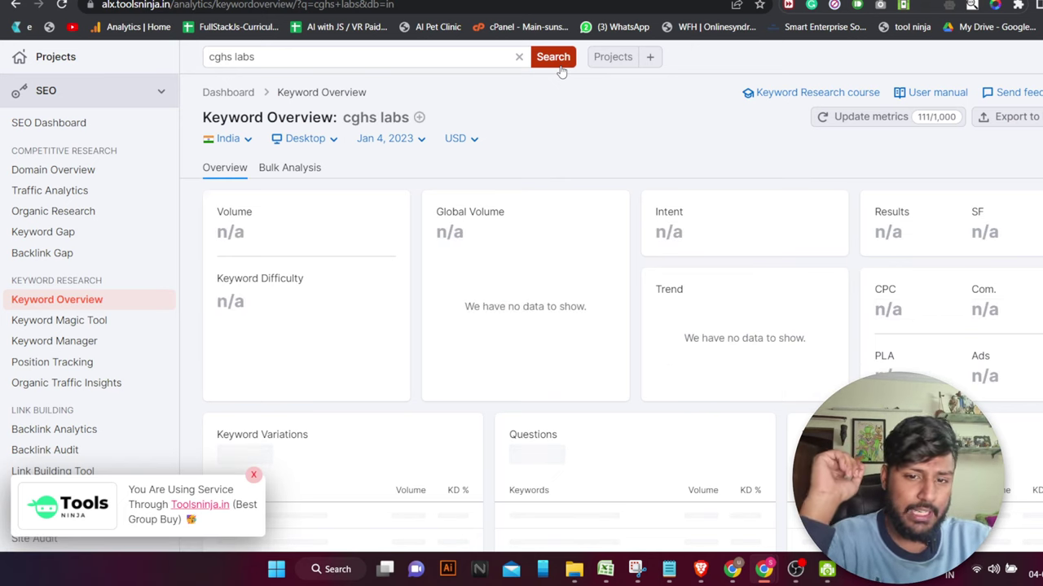
double_click(267, 57)
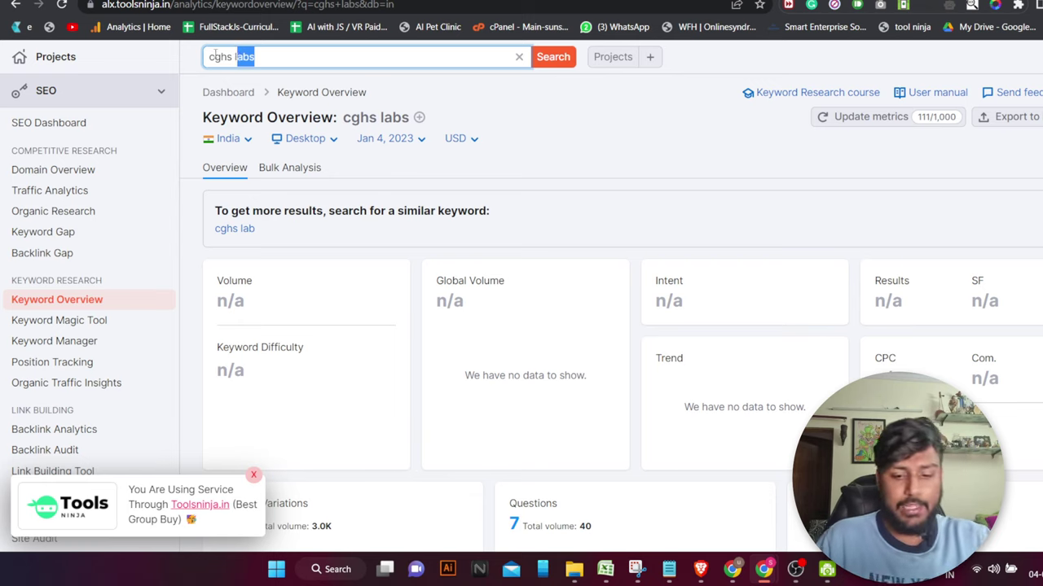
key("BackSpace")
key("BackSpace")
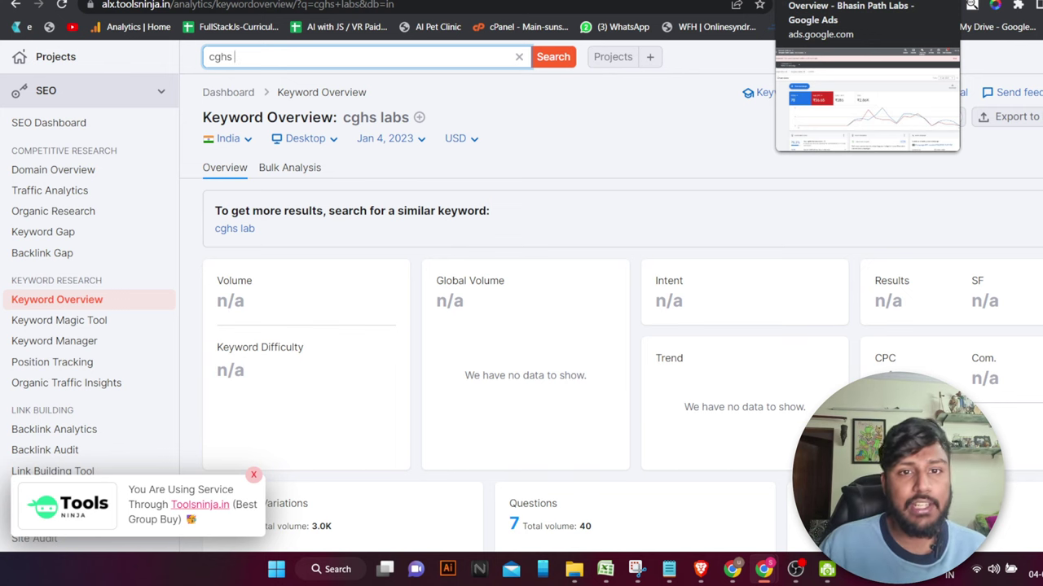
Switch to the path lab's Google Ads account and start a new campaign with the Sales objective
left_click(815, 2)
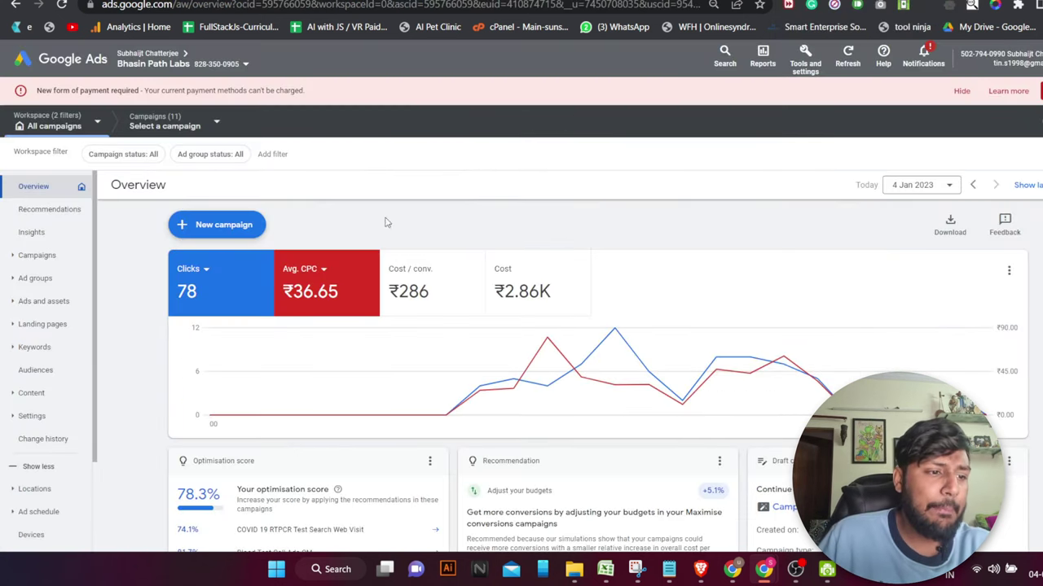
scroll(289, 259, "down", 3)
scroll(289, 259, "up", 3)
left_click(254, 230)
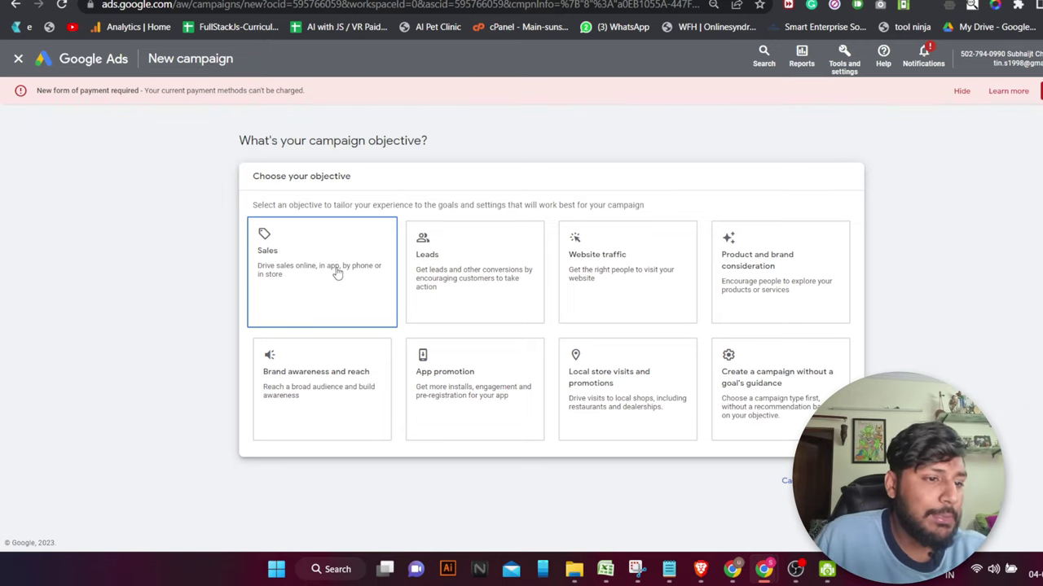
left_click(346, 274)
scroll(598, 391, "up", 1)
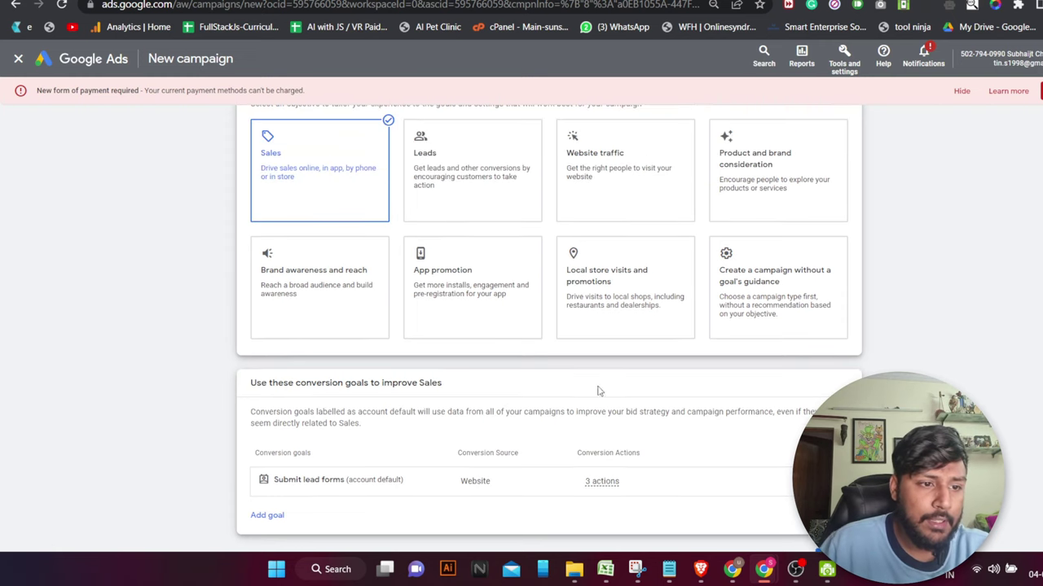
scroll(765, 500, "down", 1)
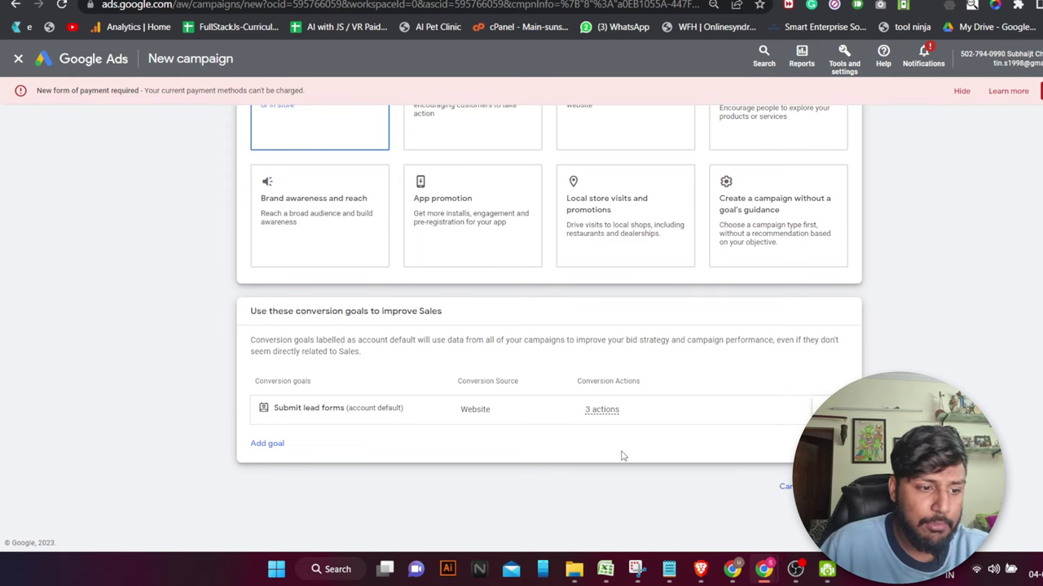
Add Phone call leads as a conversion goal and remove the Submit lead forms goal from the campaign
left_click(269, 444)
left_click(308, 479)
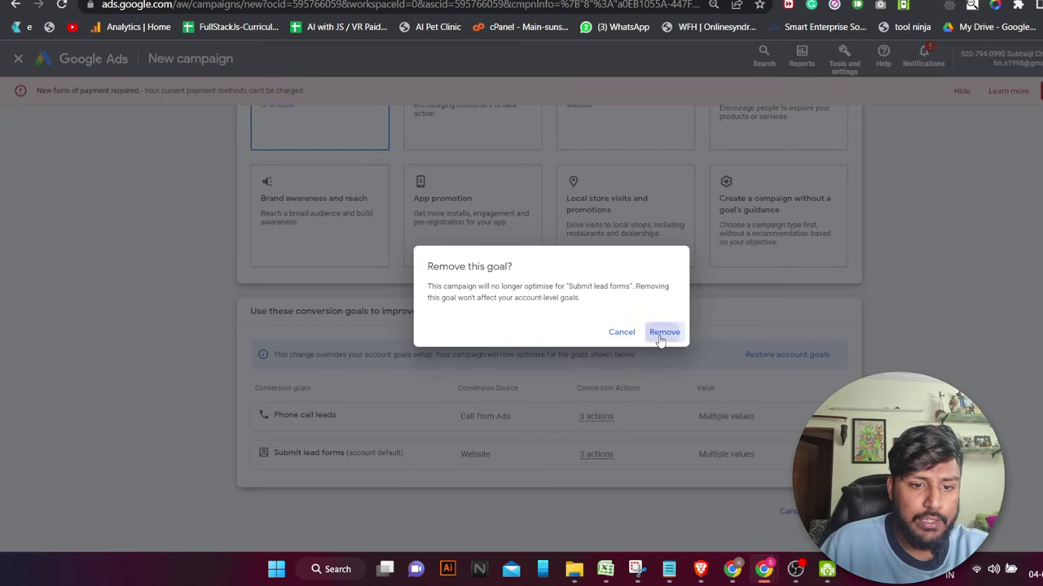
left_click(660, 332)
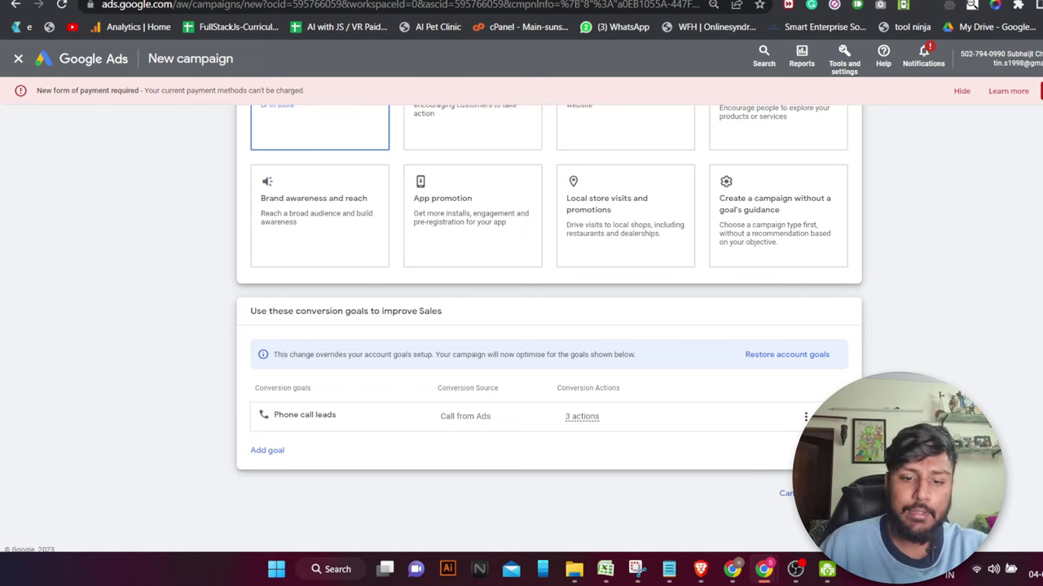
Choose the Search campaign type and enable phone calls as the way to reach the goal, with India as the country
scroll(568, 446, "down", 4)
left_click(321, 258)
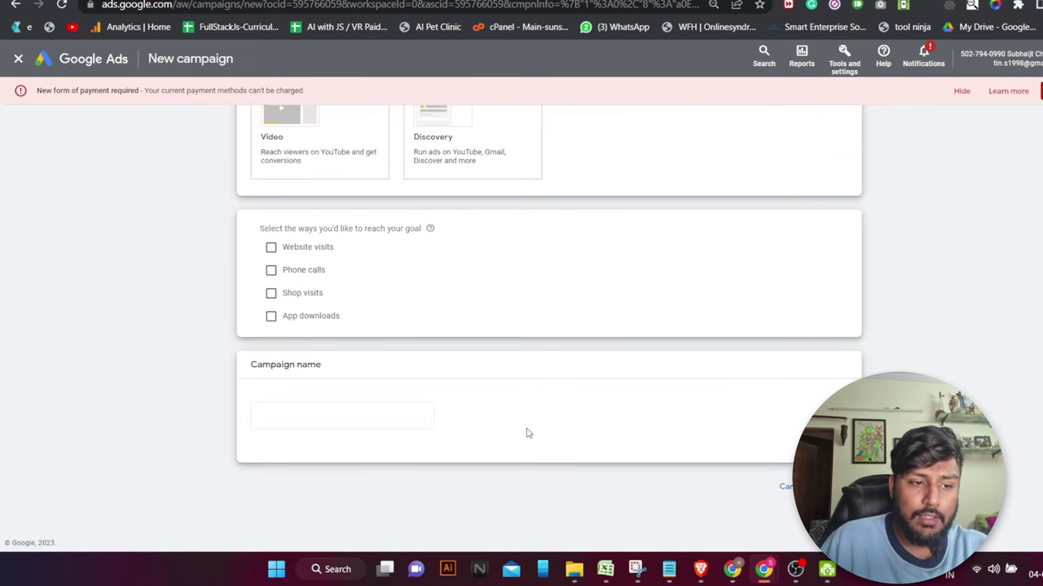
left_click(271, 314)
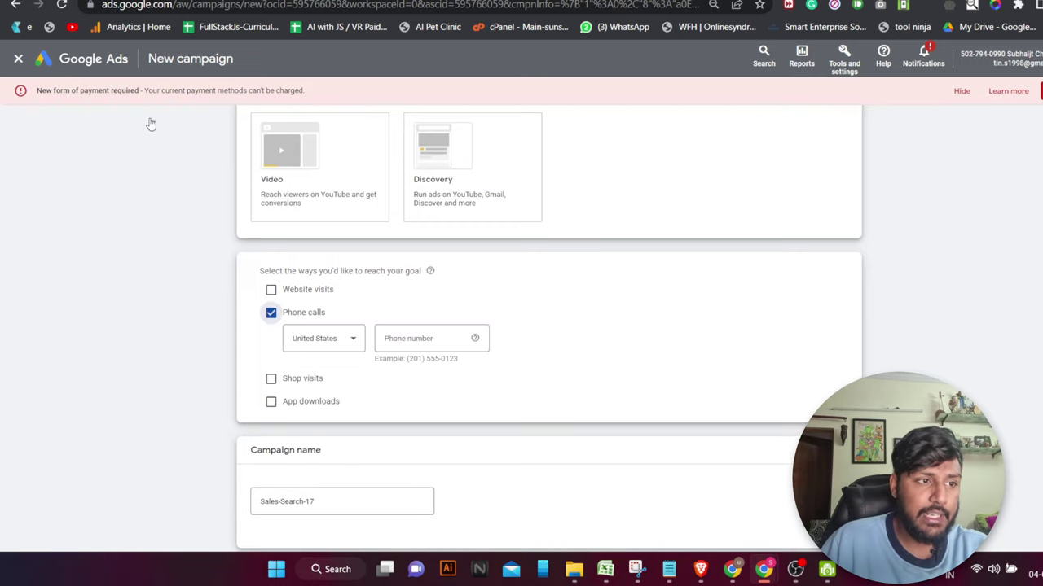
left_click(310, 339)
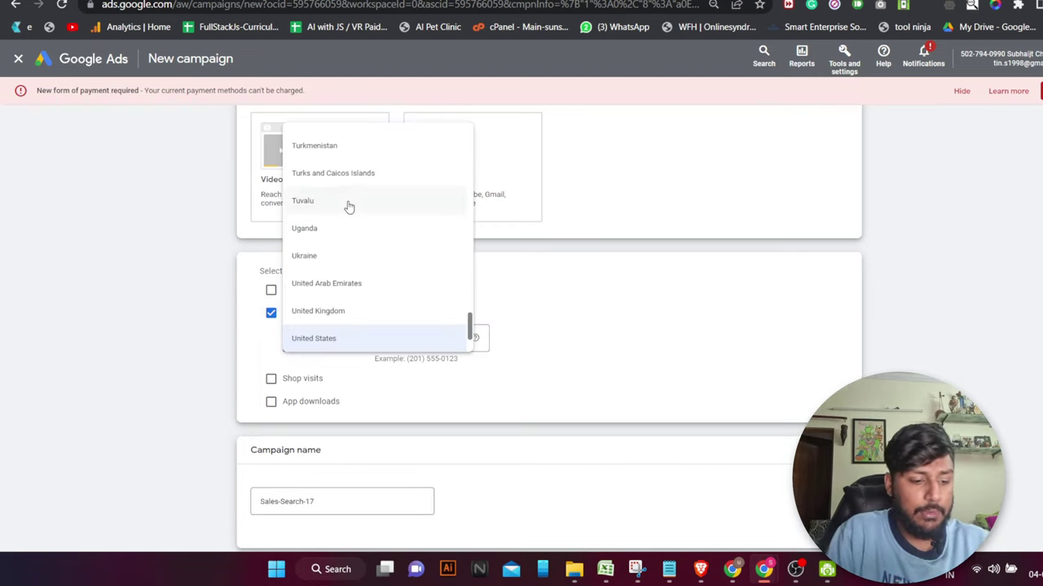
type("india")
key("Return")
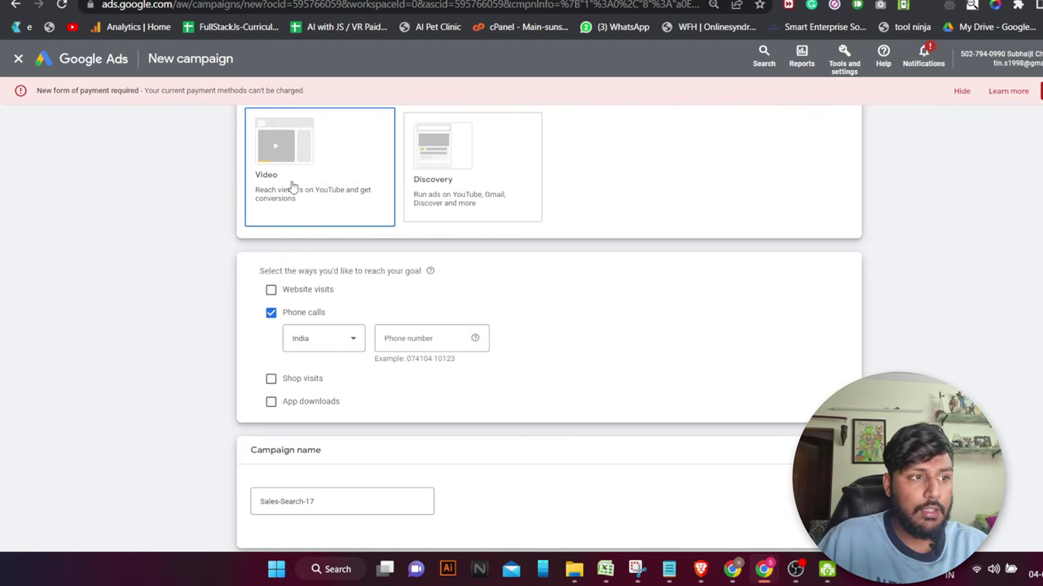
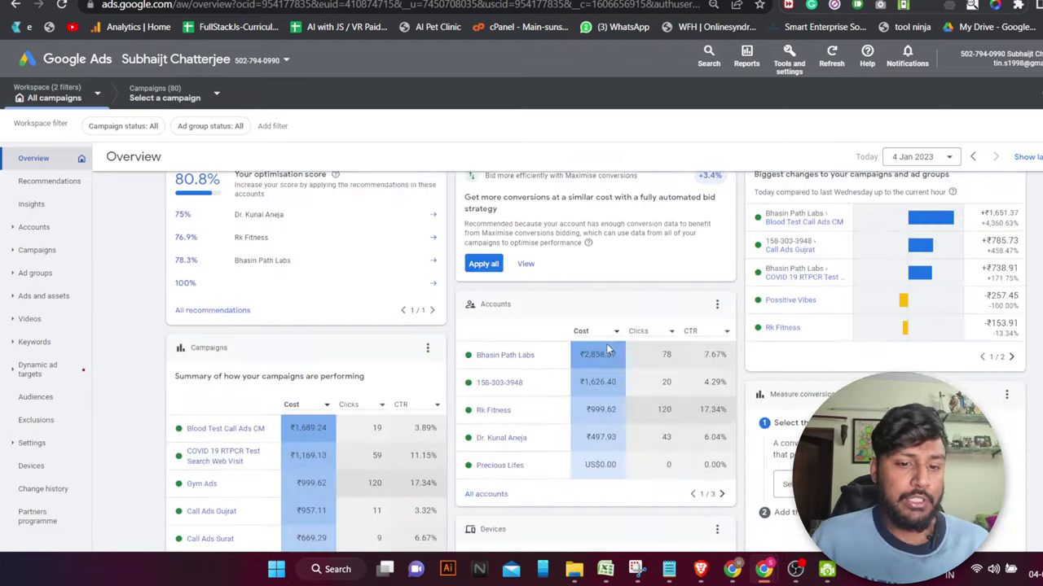
Open the existing Blood Test Call Ads CM campaign in the manager account and select the phone number in its most-shown ad
scroll(502, 289, "up", 10)
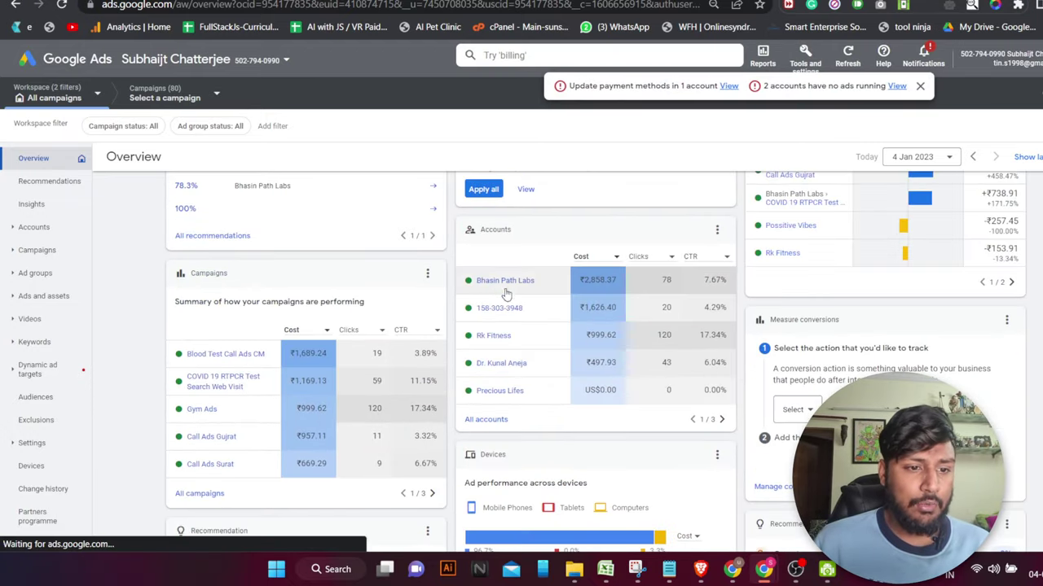
left_click(213, 108)
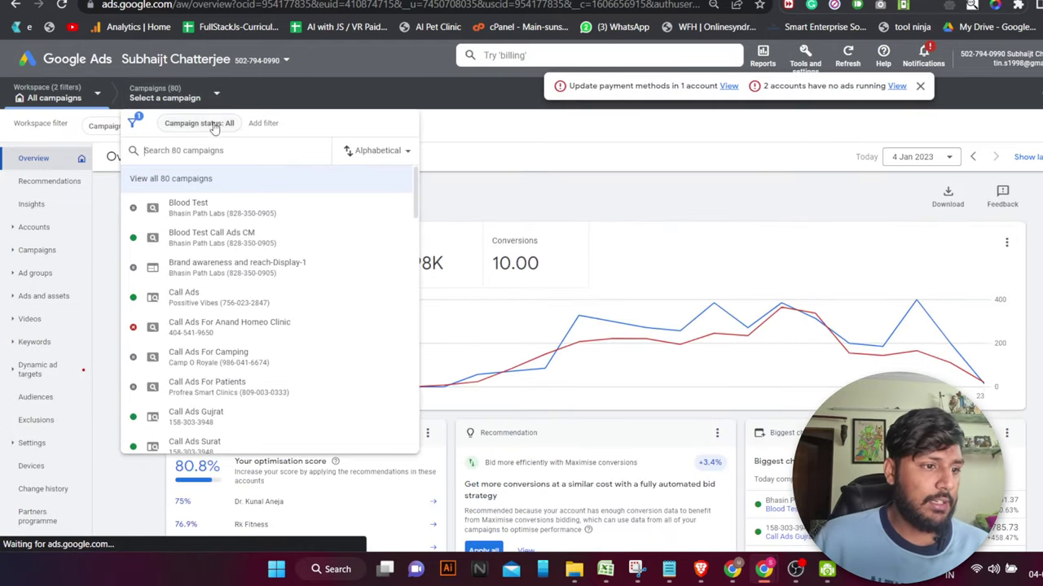
left_click(239, 244)
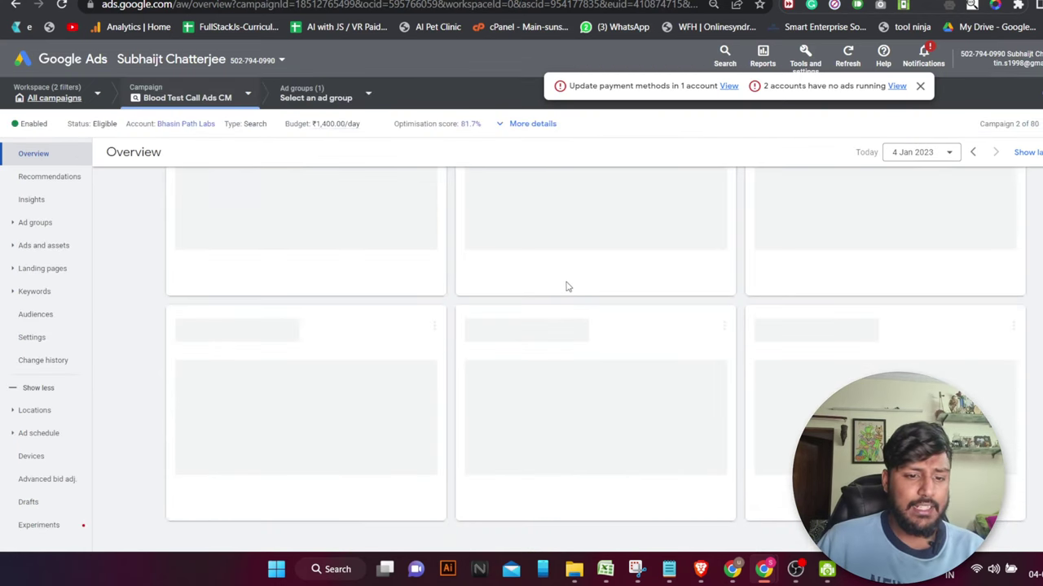
scroll(567, 287, "down", 1)
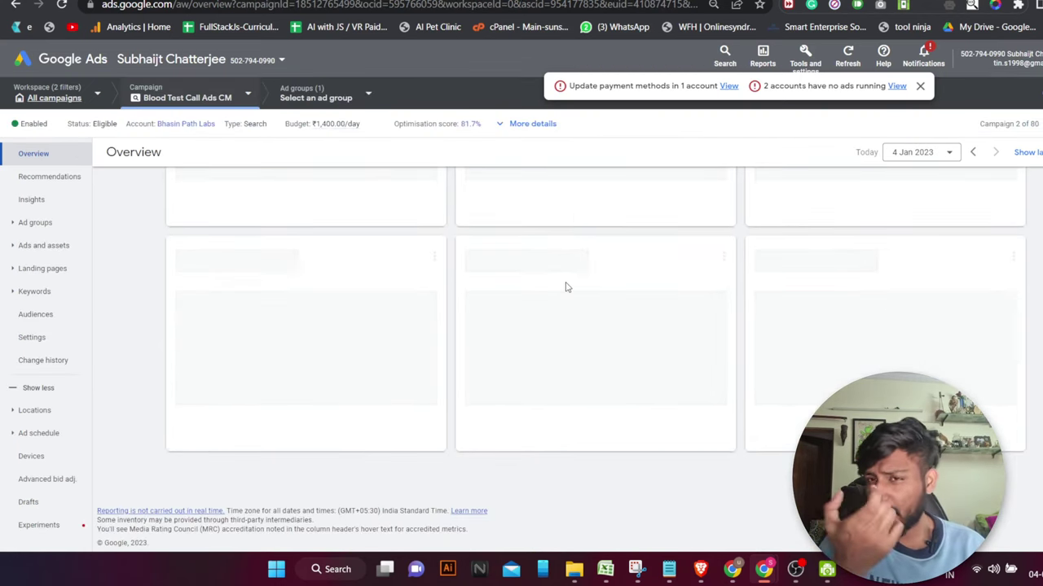
scroll(567, 286, "down", 5)
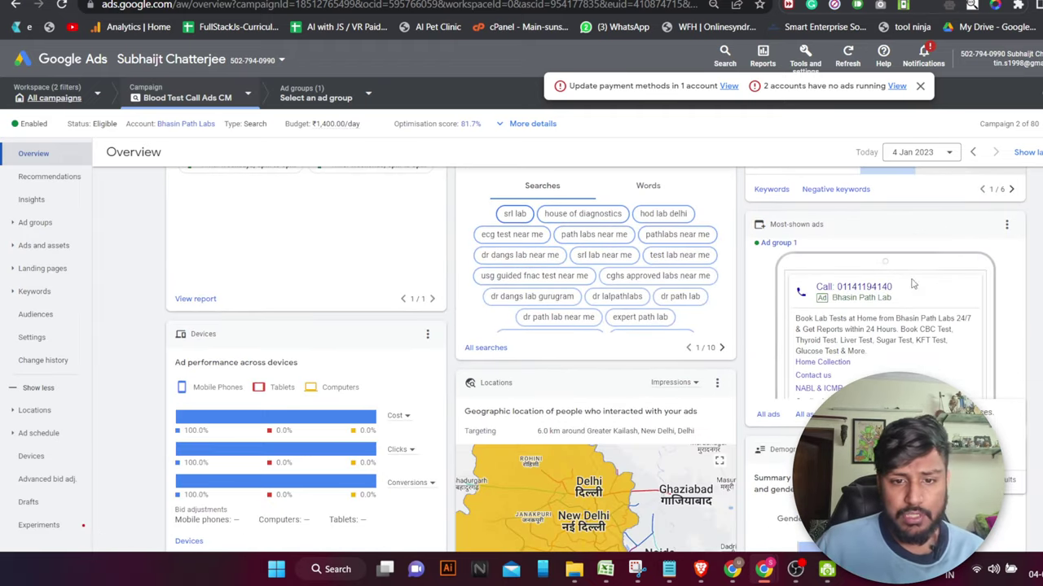
left_click_drag(913, 284, 838, 289)
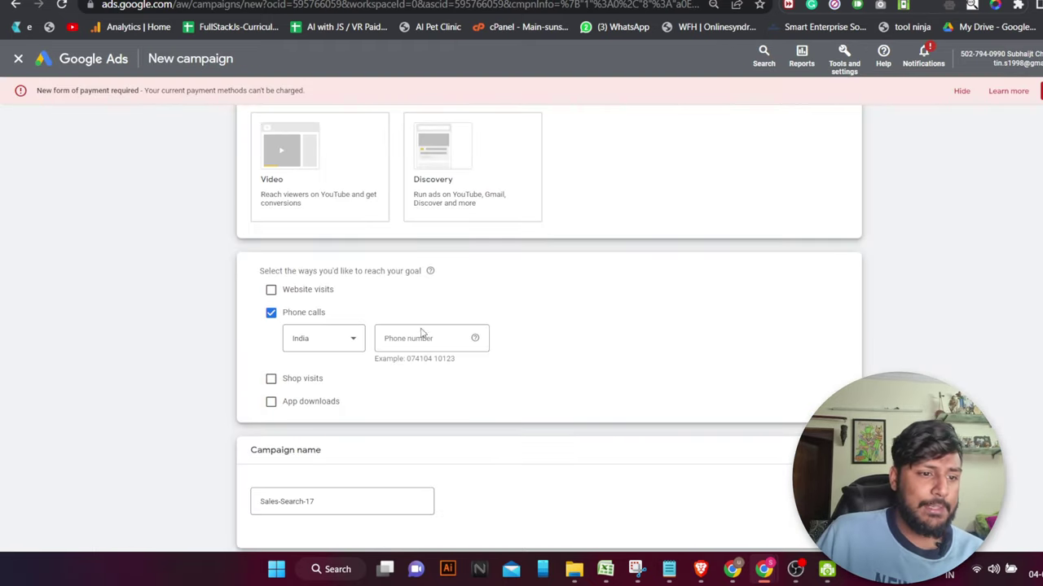
left_click(422, 332)
key("ctrl+v")
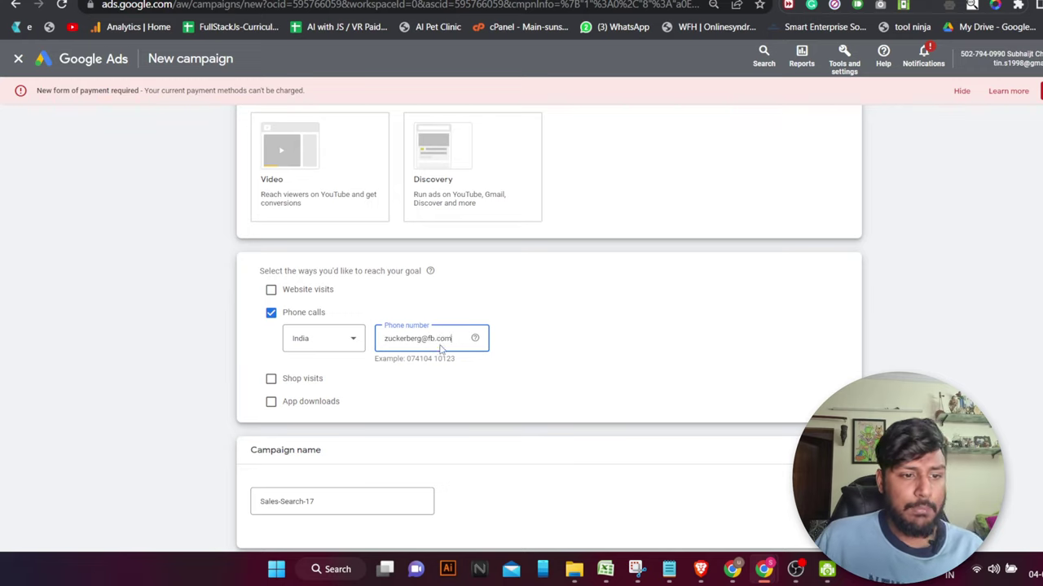
key("ctrl+a")
key("BackSpace")
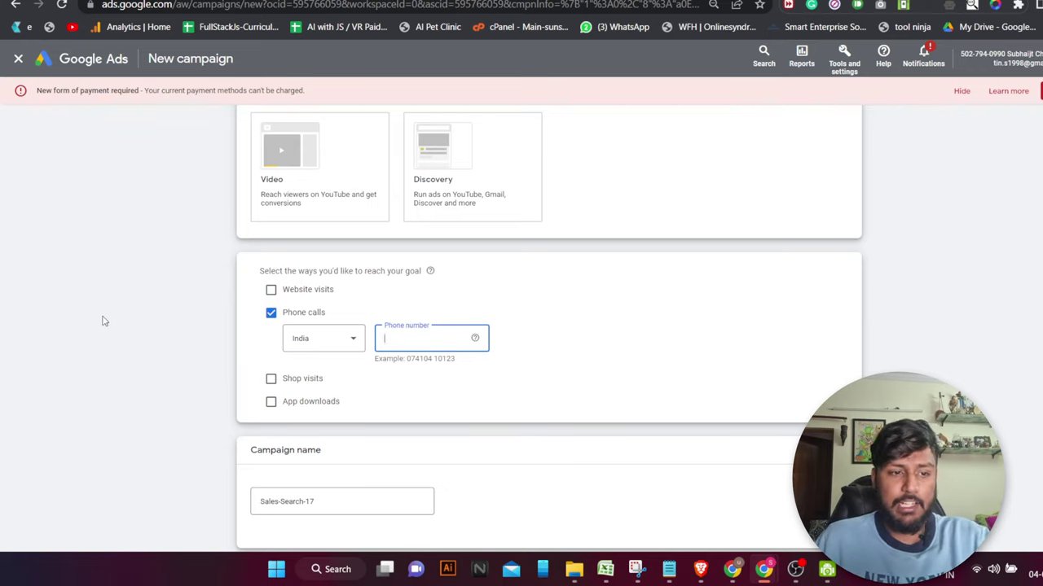
Open the full ad list of the Blood Test Call Ads CM campaign and copy the phone number from its first call ad
left_click(105, 322)
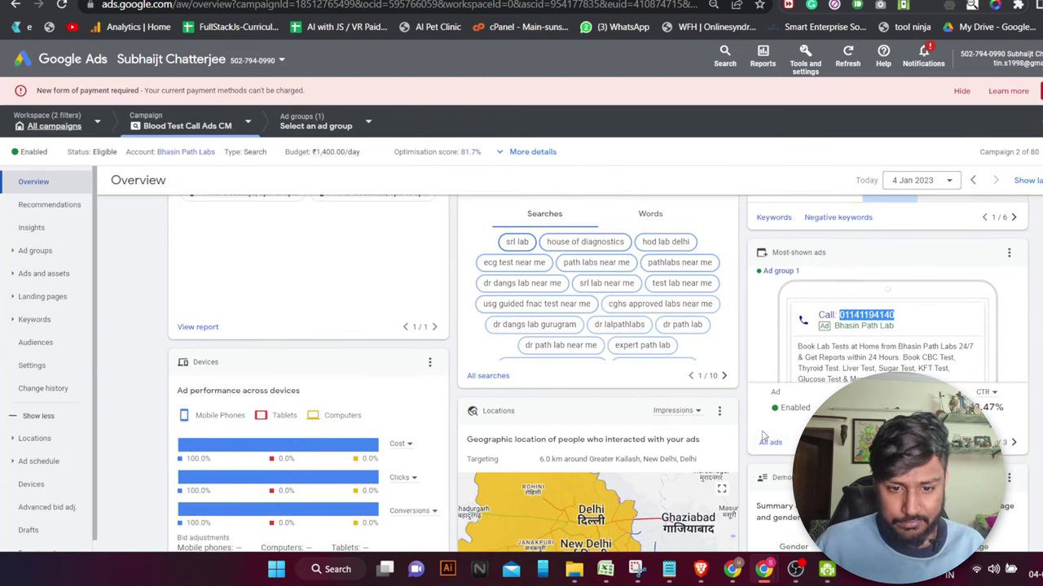
left_click(769, 442)
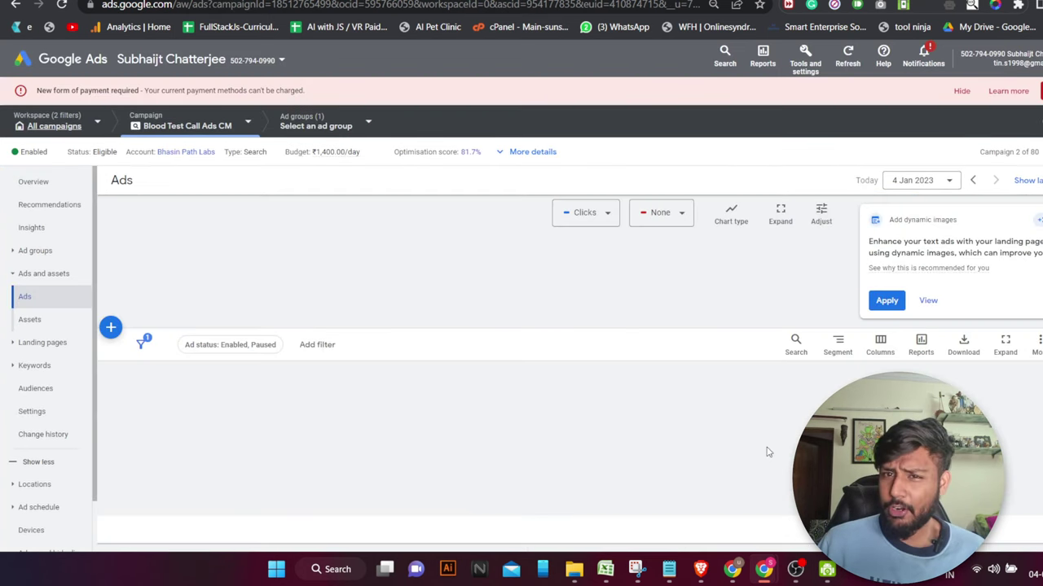
left_click_drag(213, 394, 174, 396)
left_click(173, 397)
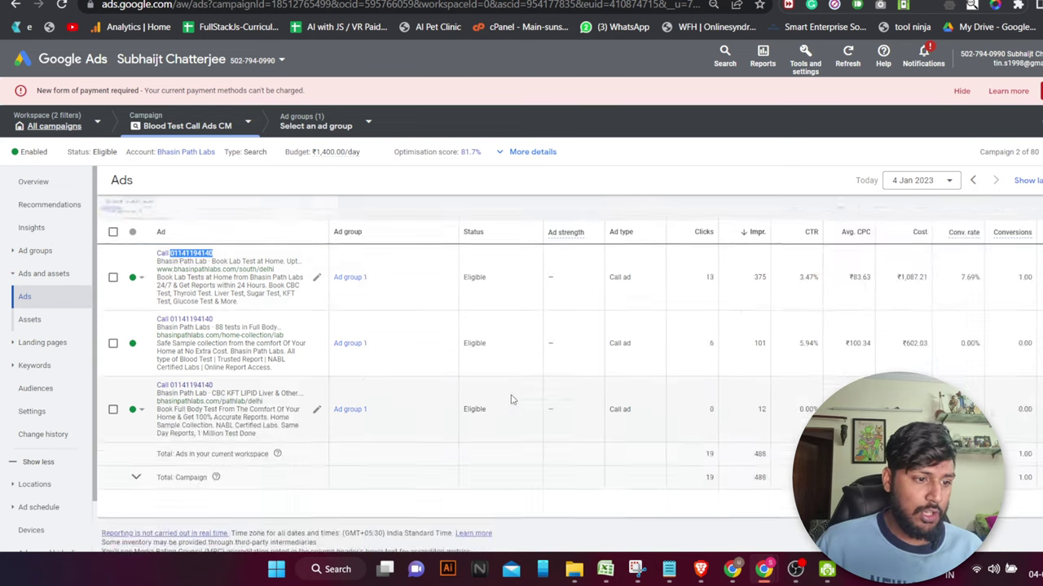
left_click_drag(279, 265, 145, 270)
key("ctrl+c")
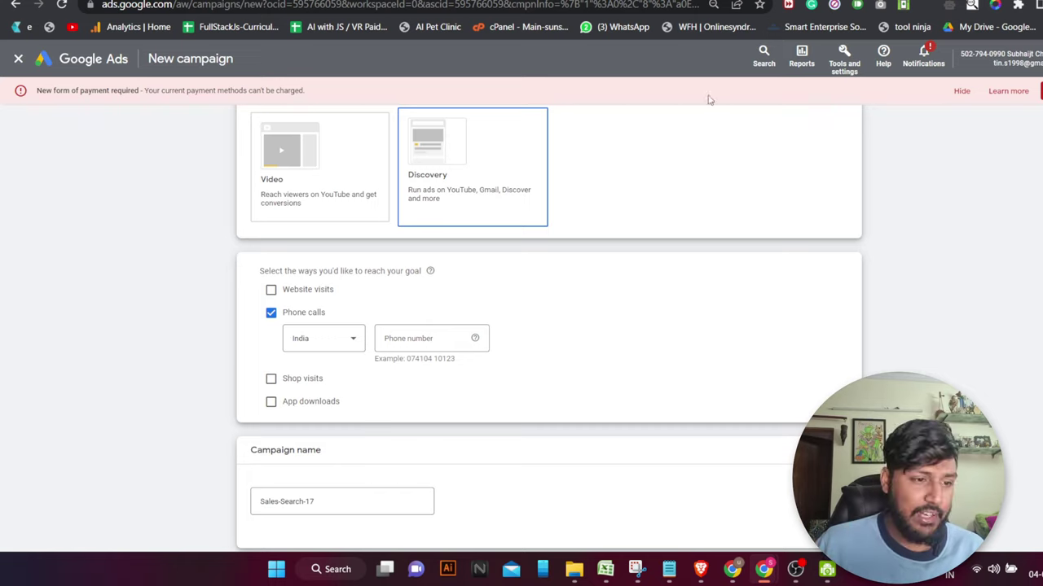
Paste the lab's phone number into the phone calls setting of the new campaign
left_click(440, 346)
key("ctrl+v")
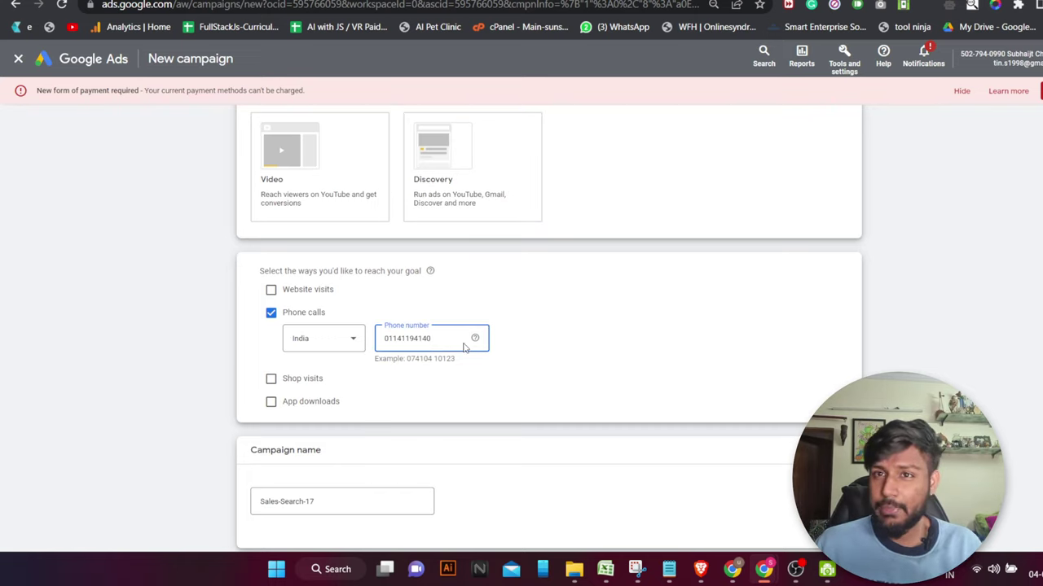
left_click(483, 388)
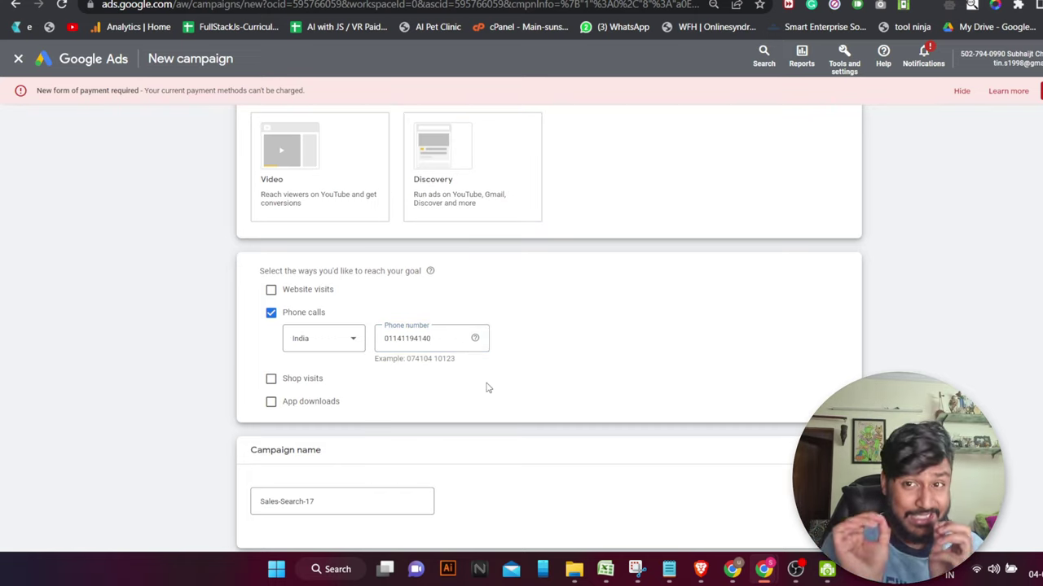
Name the campaign "CGHS Call Ads CM" and continue to the bidding settings
scroll(486, 388, "down", 1)
left_click_drag(380, 414, 23, 362)
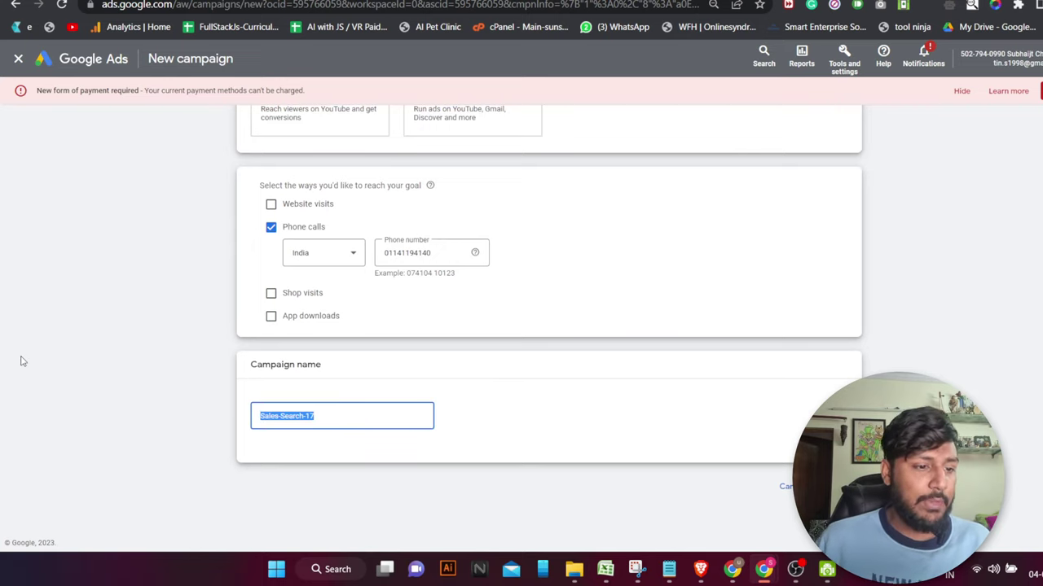
type("co")
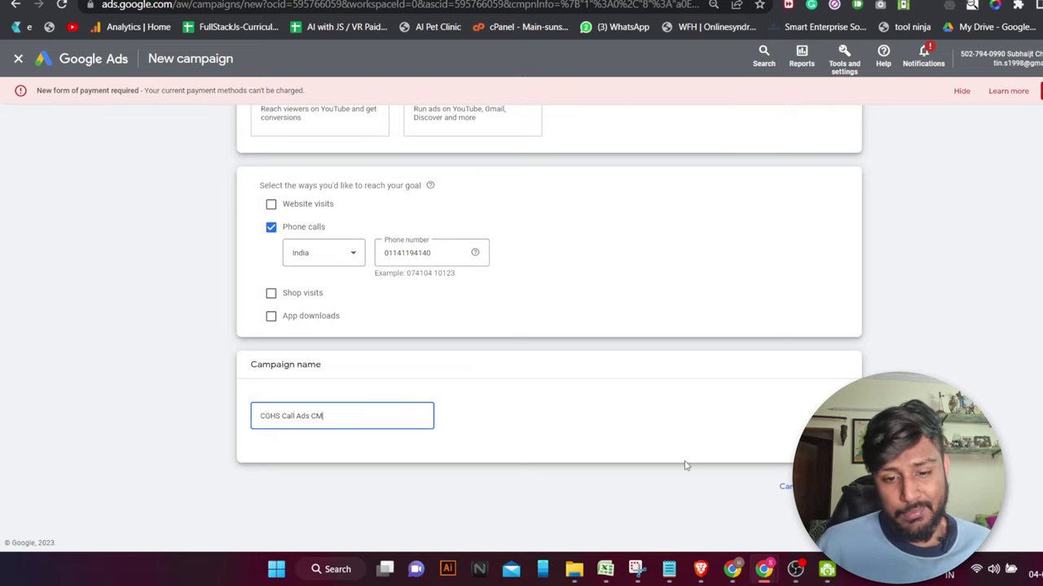
key("Tab")
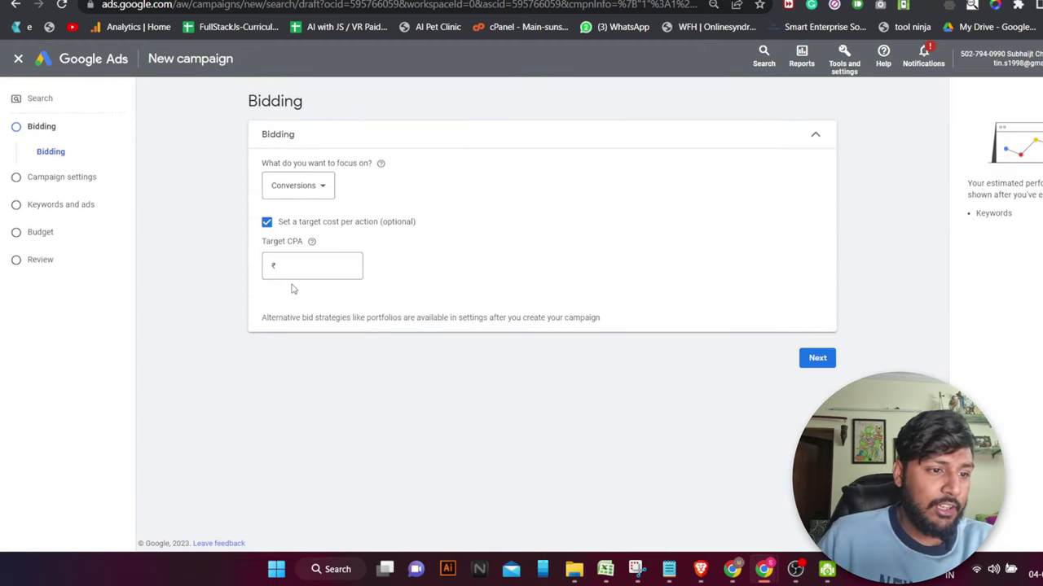
Focus the bidding on Clicks with a maximum CPC bid limit of ₹6 and continue to the campaign settings
left_click(295, 195)
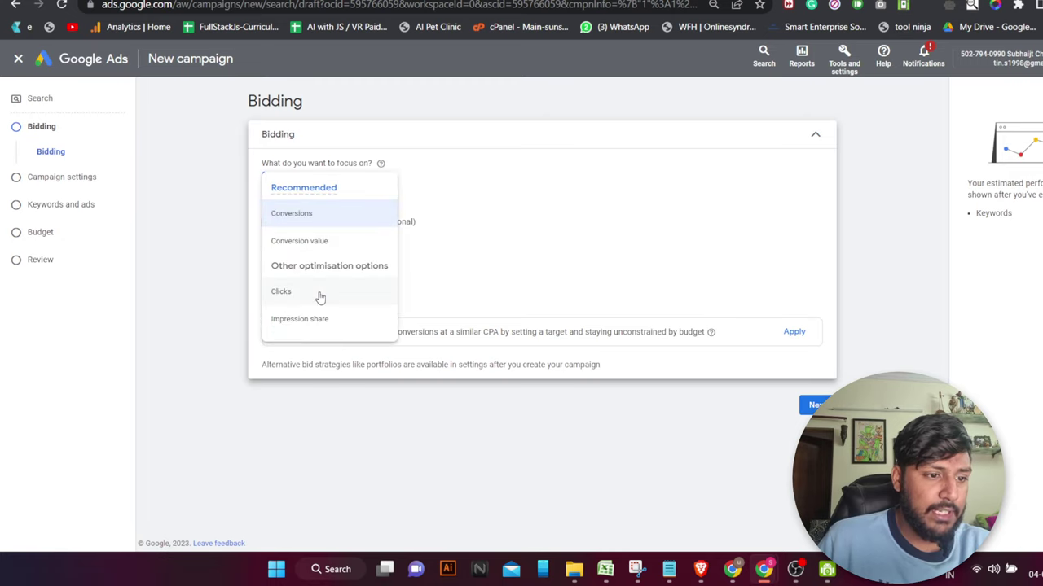
left_click(318, 295)
left_click(267, 221)
left_click(300, 265)
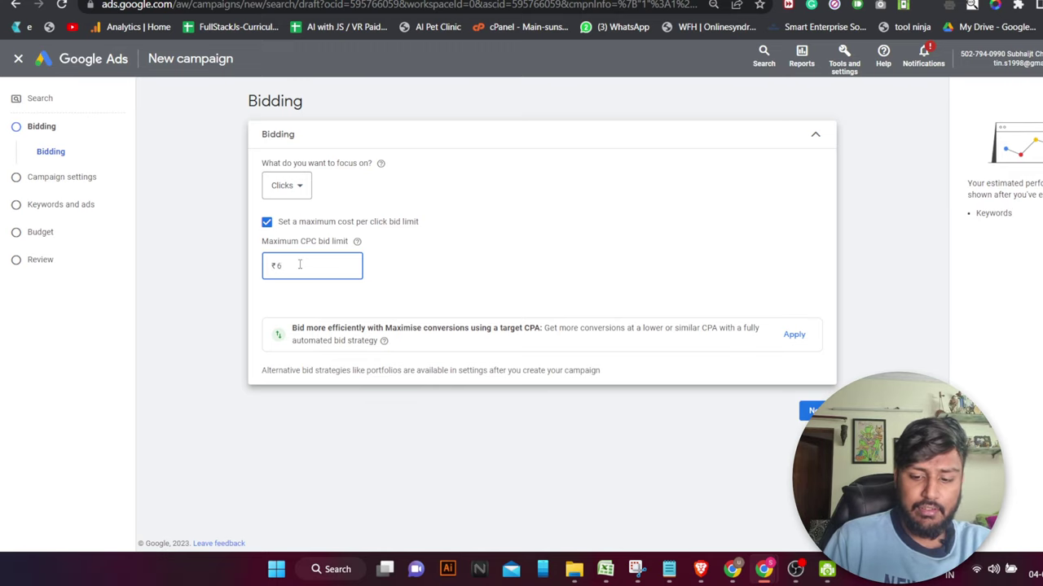
left_click(812, 410)
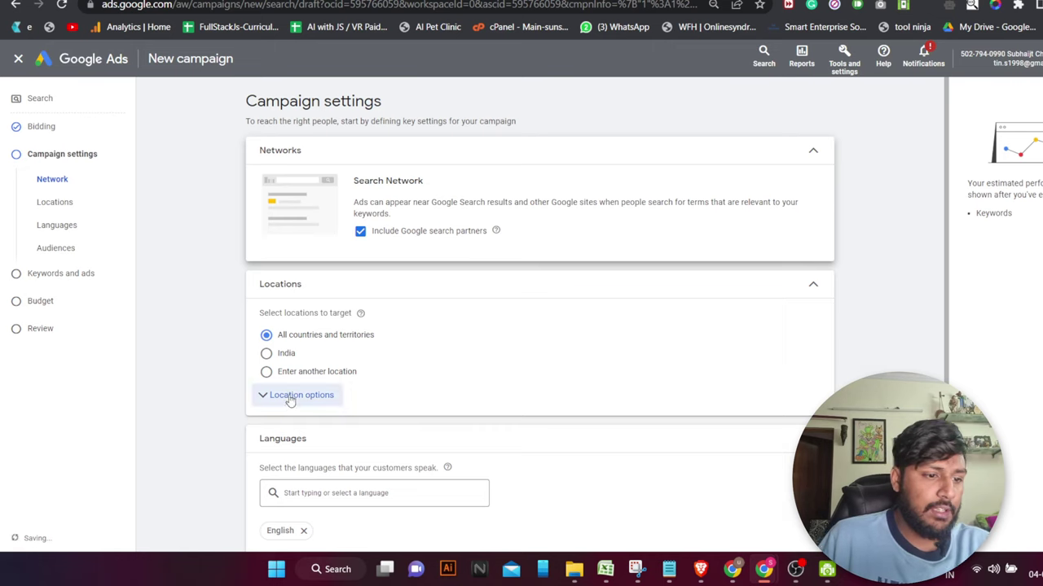
Exclude Google search partners and set the location option to people in or regularly in the targeted locations
left_click(318, 397)
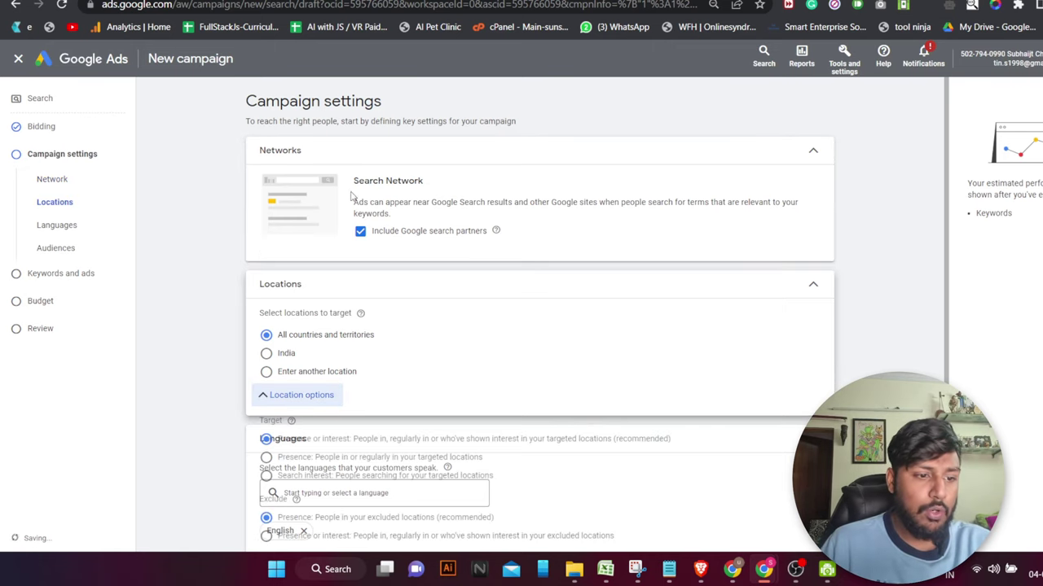
left_click(360, 233)
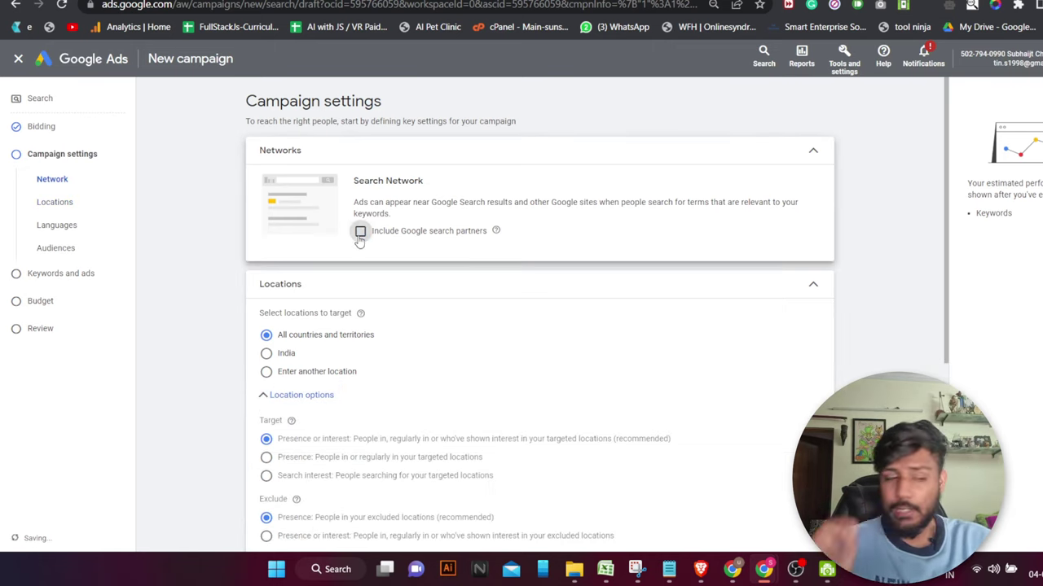
scroll(363, 383, "down", 3)
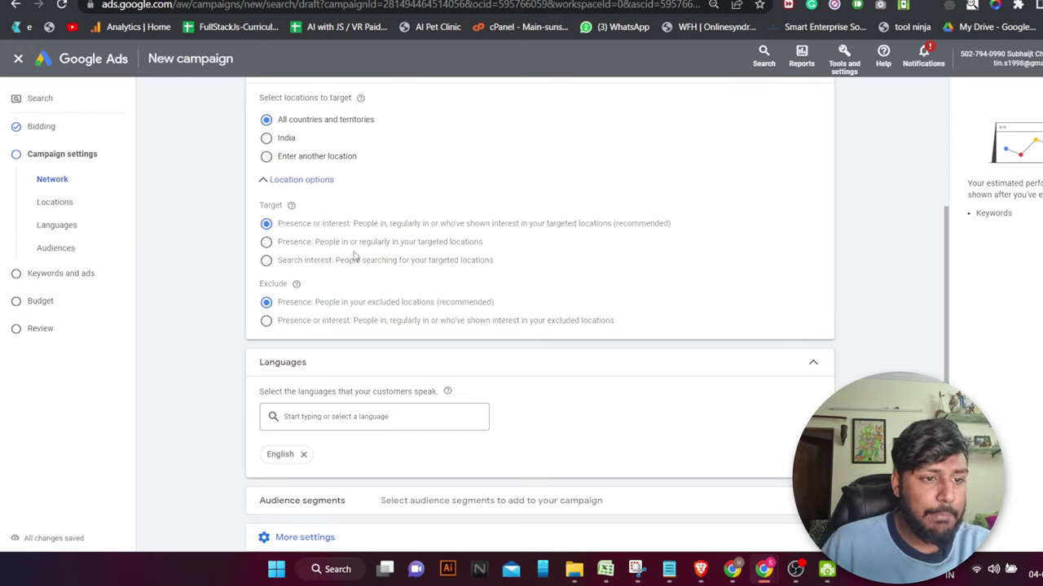
left_click(266, 242)
Remove English from the campaign languages so that all languages are targeted
scroll(314, 447, "down", 1)
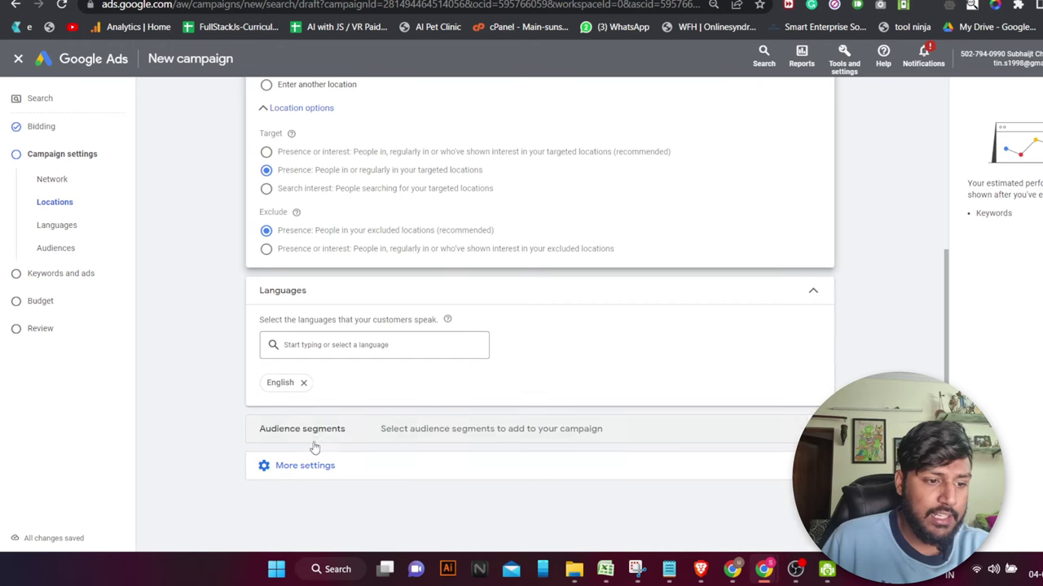
left_click(303, 382)
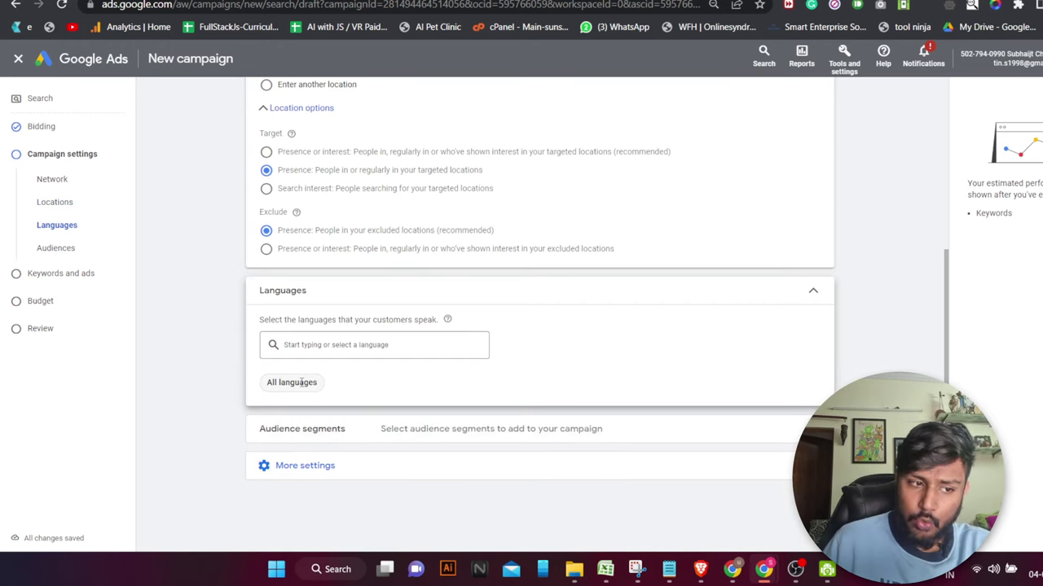
Choose to target another location and open the advanced location search in Radius mode
scroll(301, 382, "up", 4)
scroll(363, 354, "down", 2)
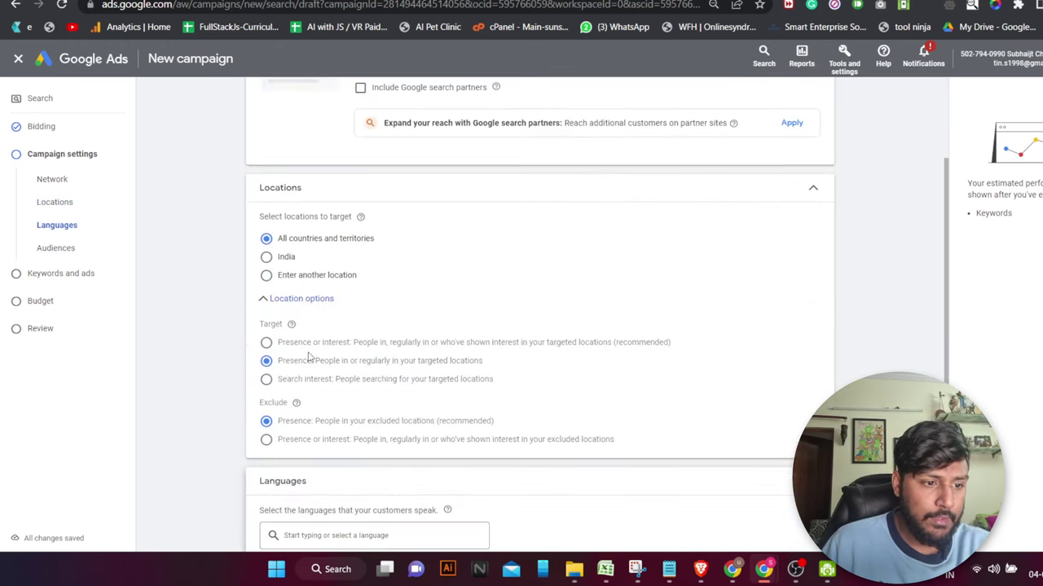
left_click(279, 302)
left_click(266, 275)
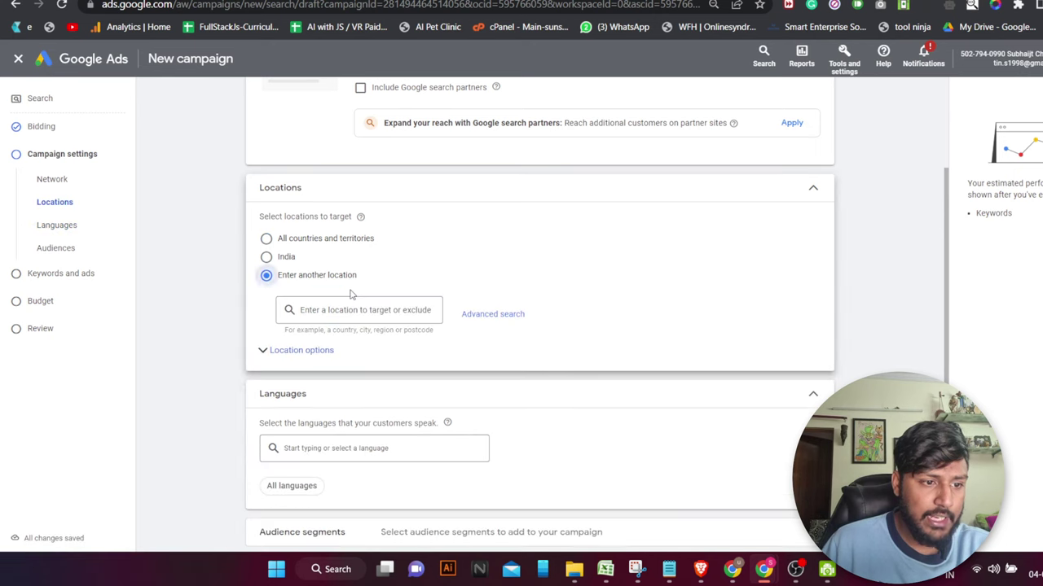
left_click(493, 314)
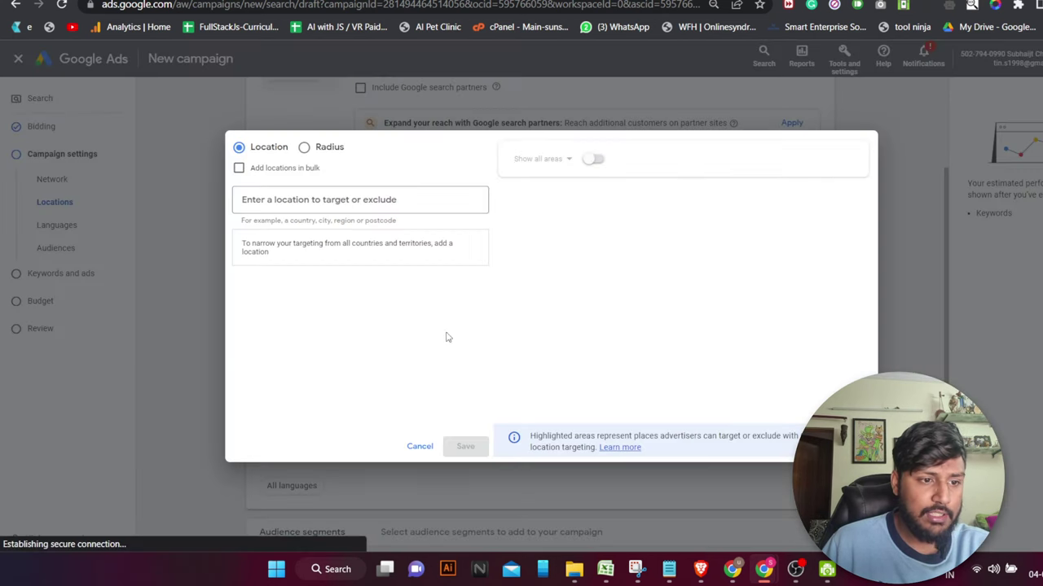
left_click(304, 146)
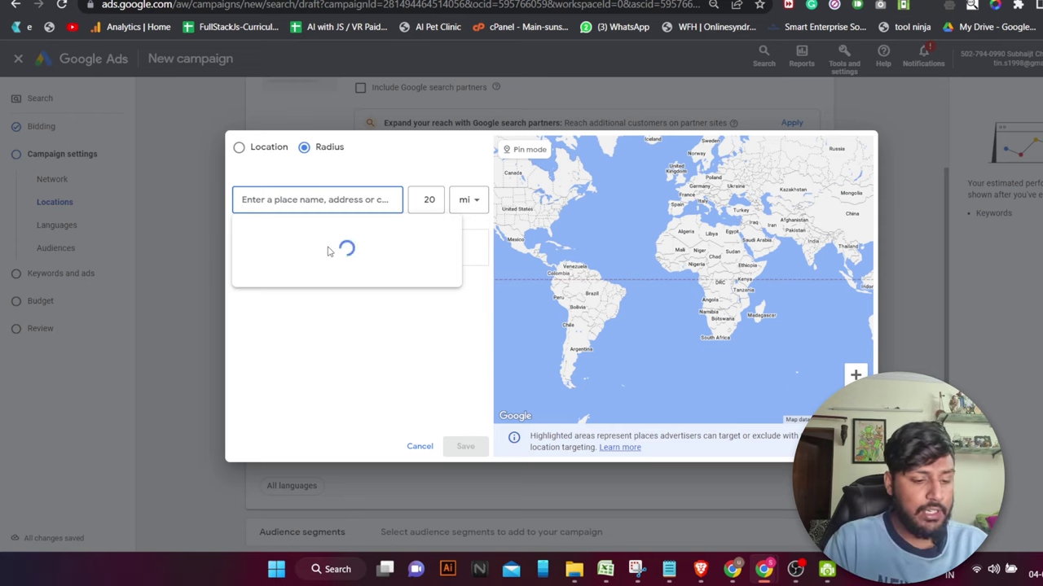
Search for "bhasi" and target a 20 mi radius around the Business Profile location
type("bhasi")
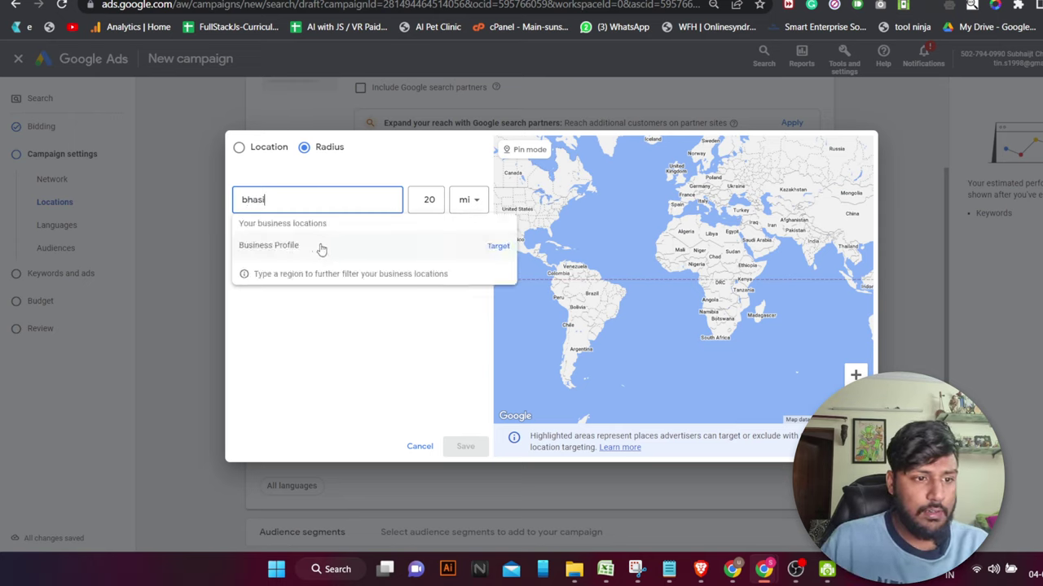
left_click(322, 249)
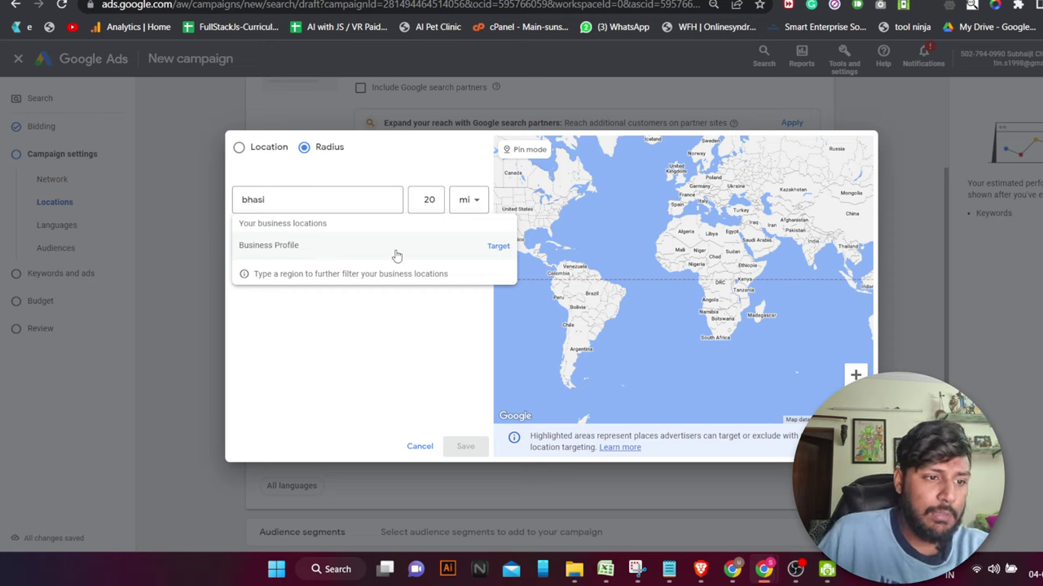
left_click(497, 246)
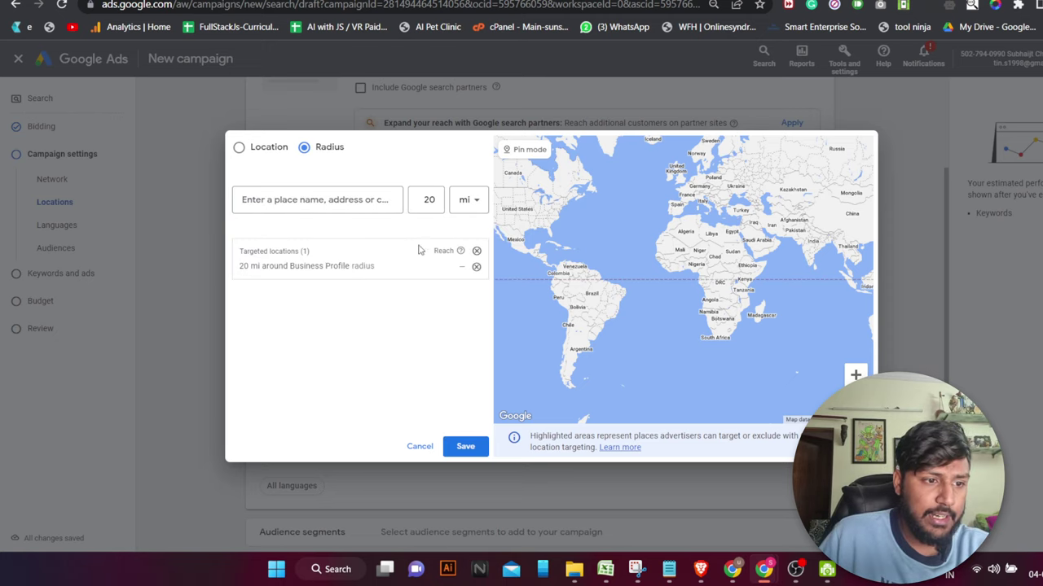
Set the target radius around the Business Profile location to 6 km
left_click(409, 267)
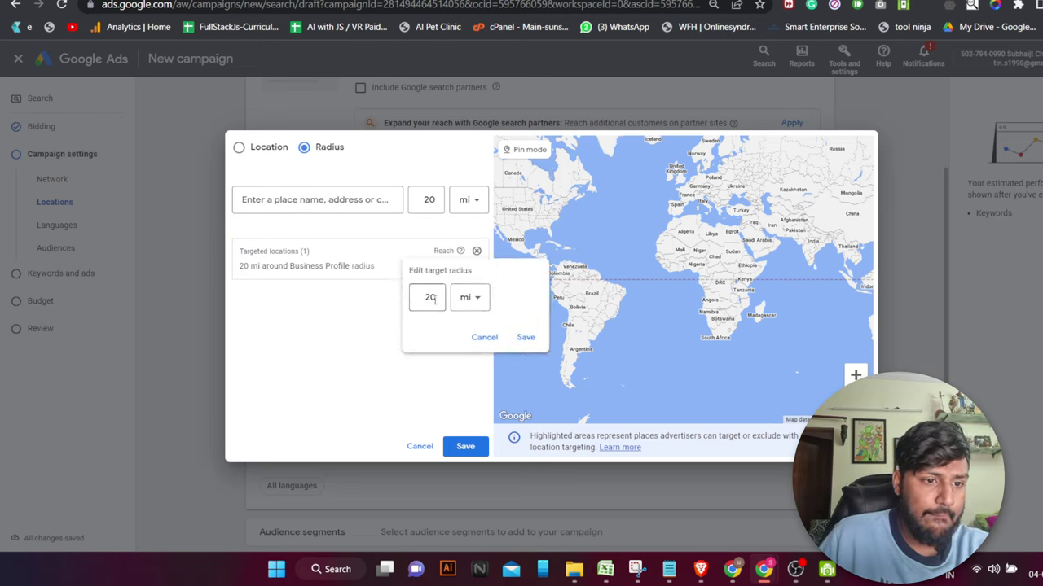
left_click(468, 297)
left_click(470, 341)
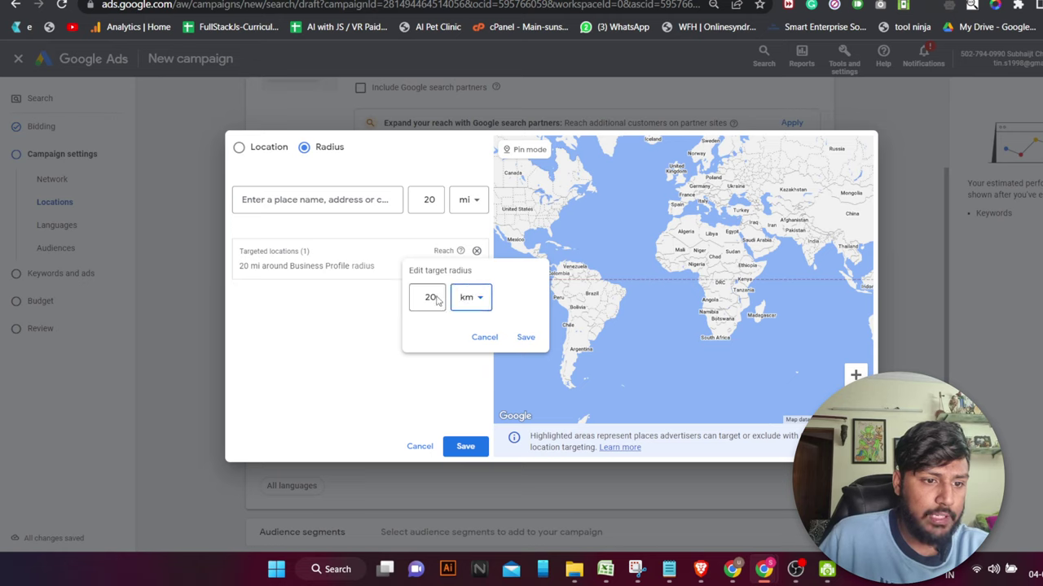
left_click(436, 300)
double_click(429, 298)
type("6")
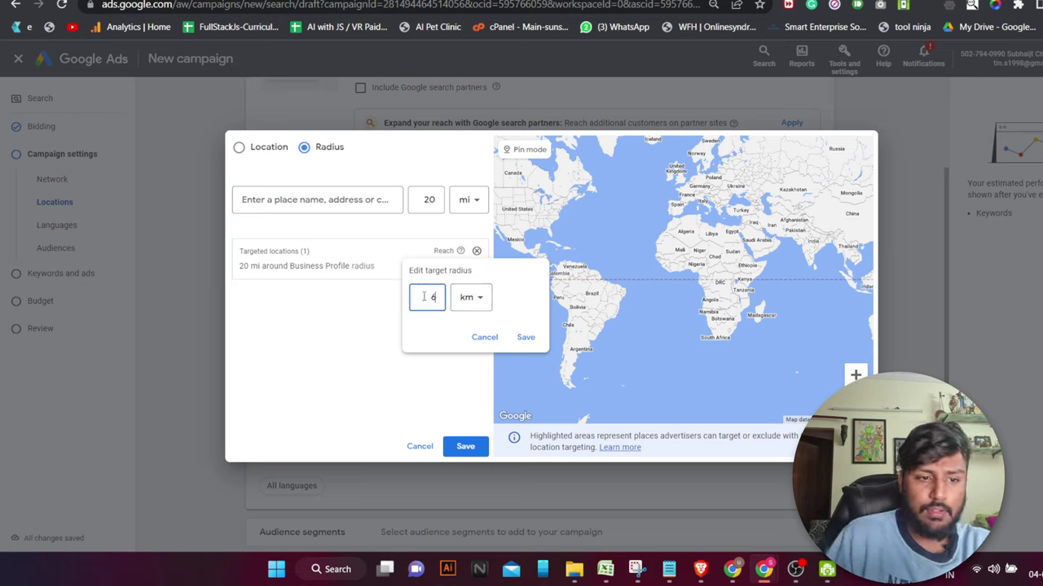
left_click(526, 337)
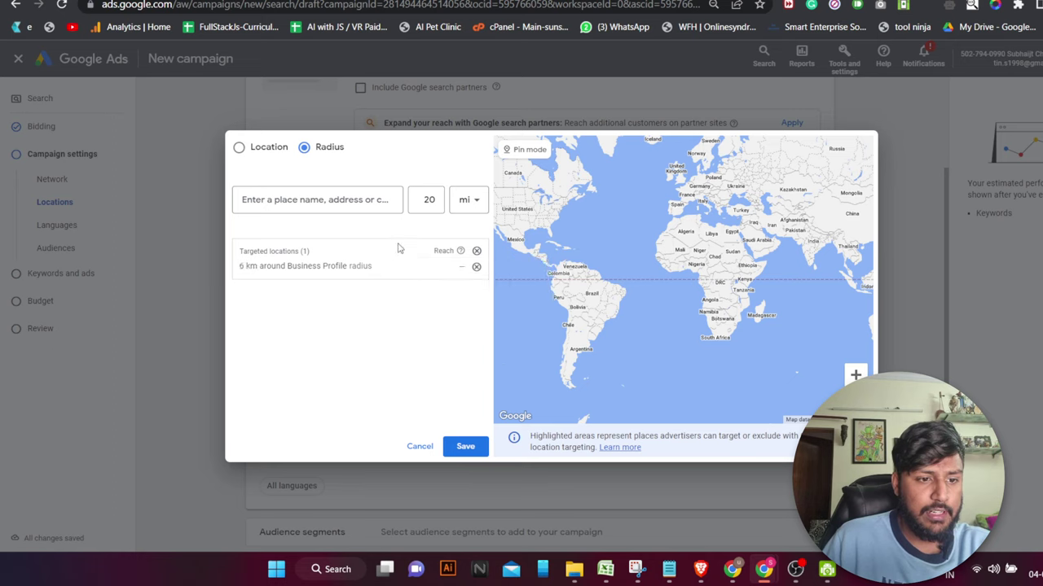
double_click(305, 266)
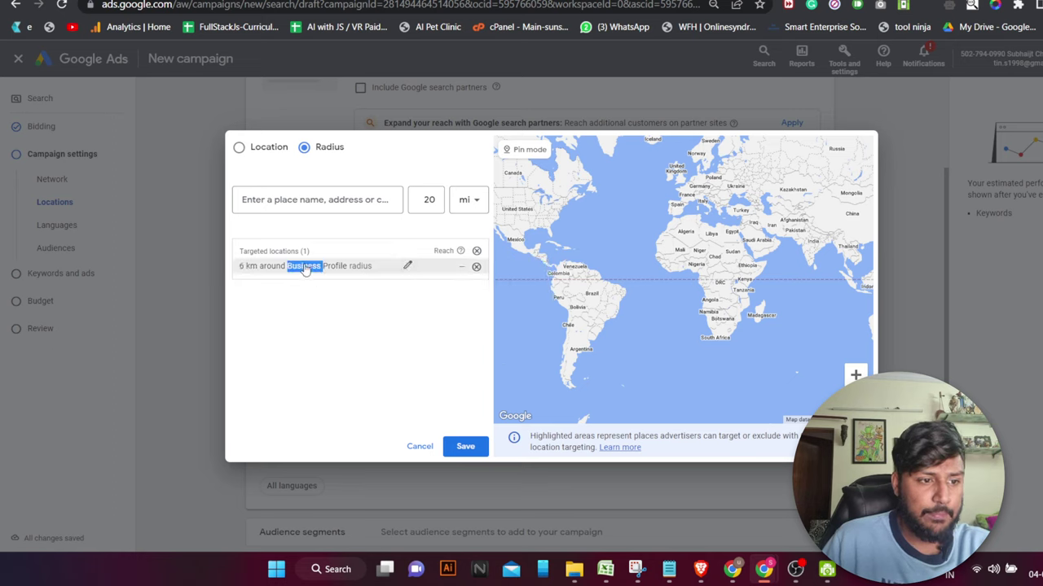
Search for "bhasin path labs", target Dr. P Bhasin Pathlabs in Kalkaji, and remove the Business Profile target
left_click(292, 200)
type("bh")
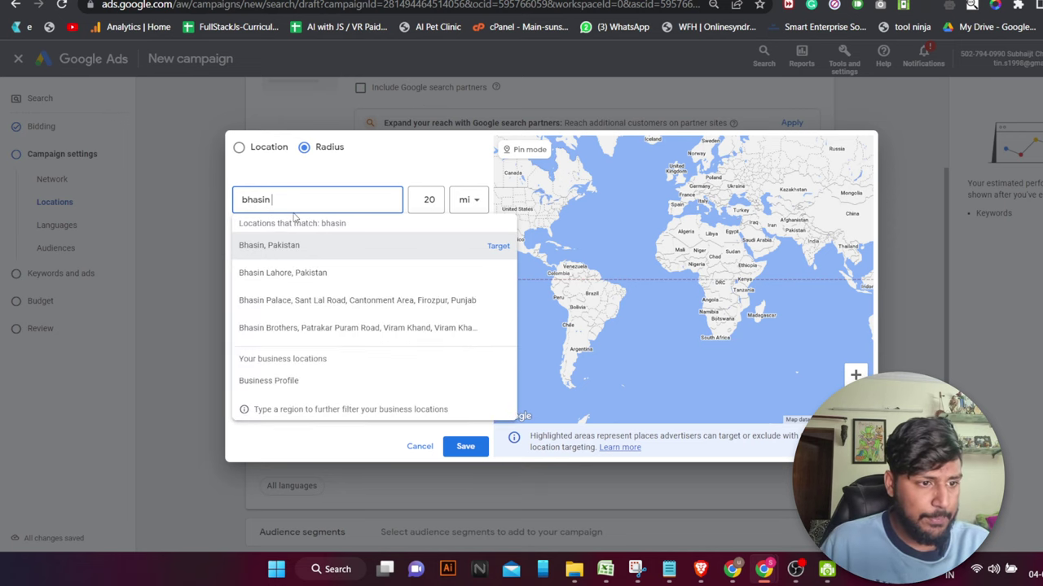
type("asin path labs")
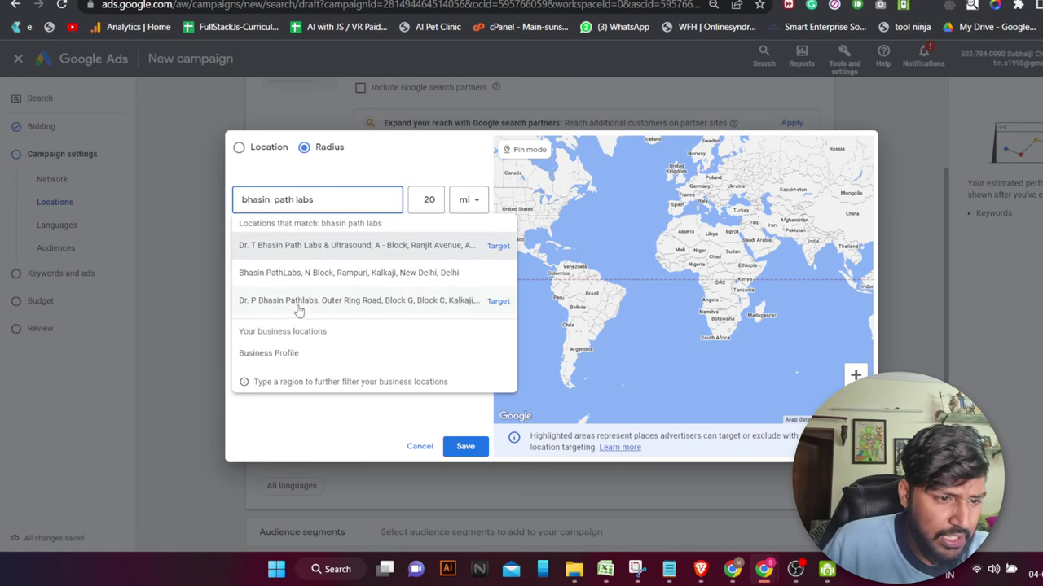
left_click(333, 303)
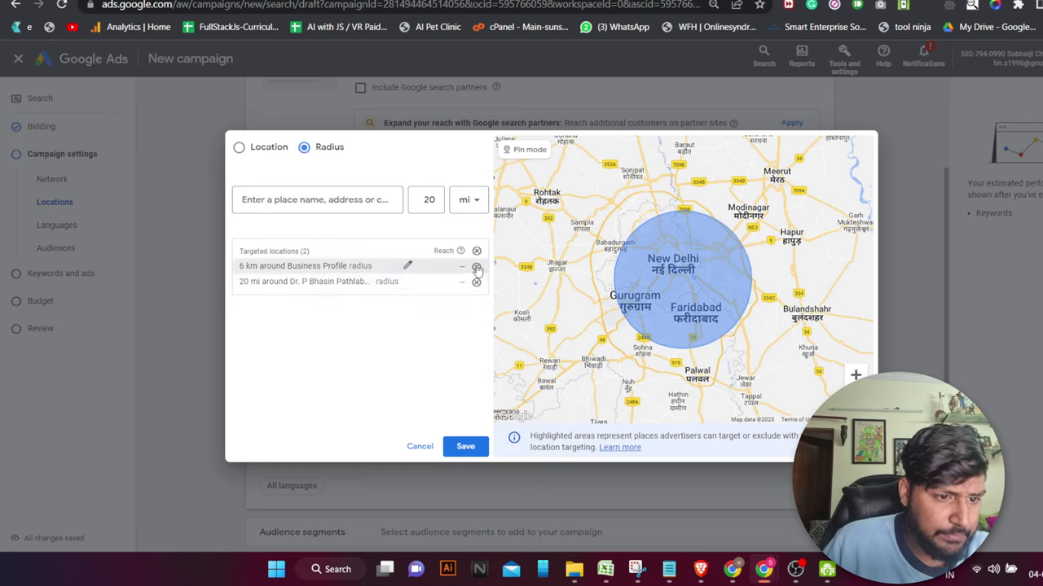
left_click(478, 270)
Set the target radius around Dr. P Bhasin Pathlabs to 6 km
left_click(407, 266)
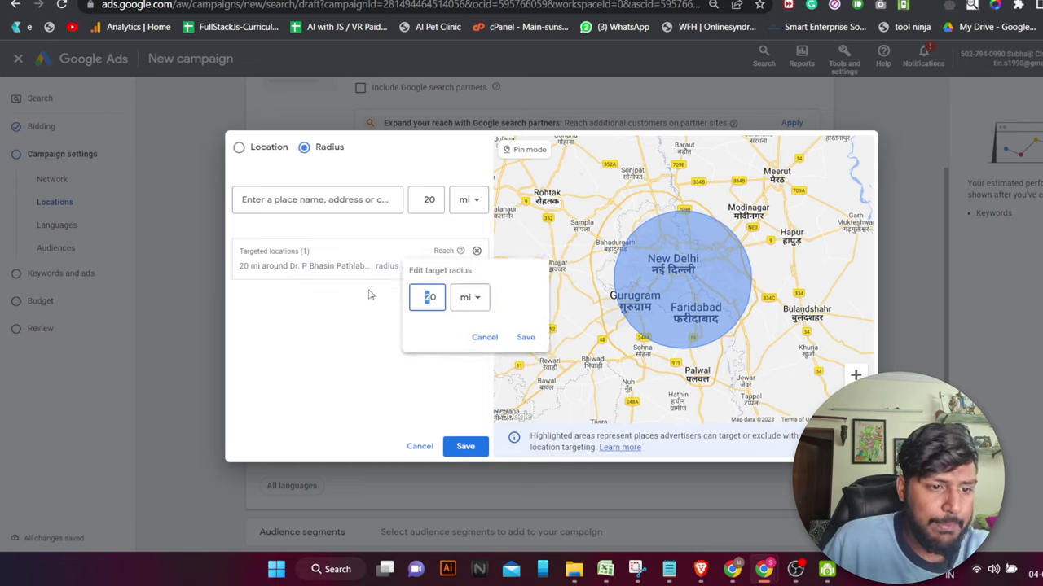
type("1")
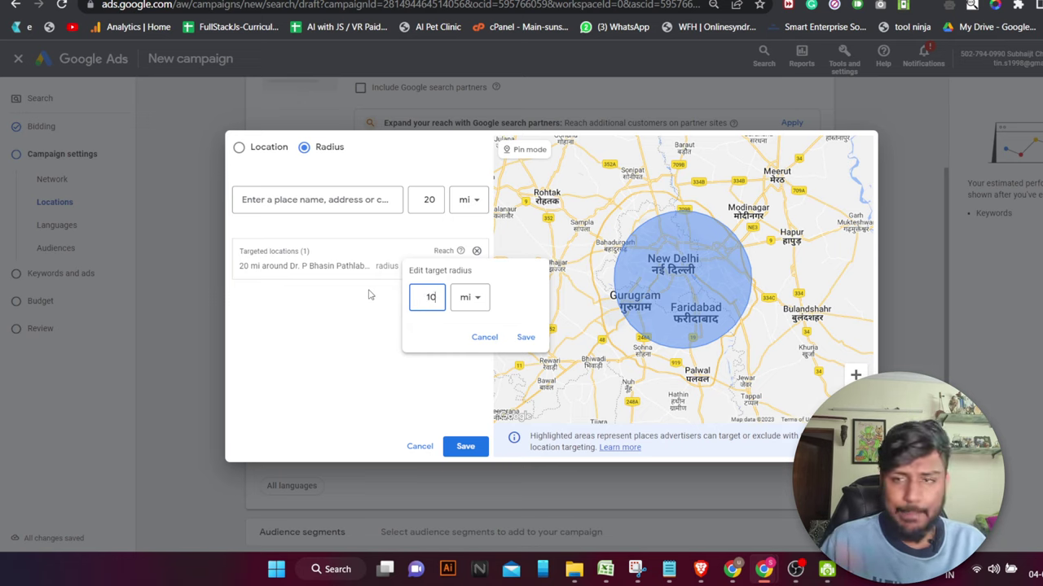
key("BackSpace")
key("BackSpace")
type("6")
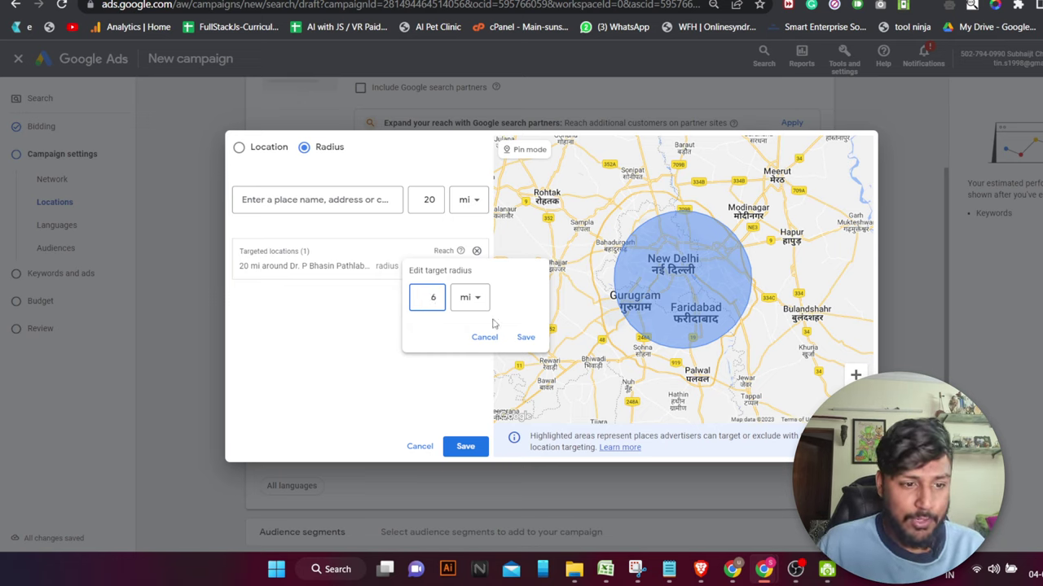
left_click(476, 298)
left_click(466, 334)
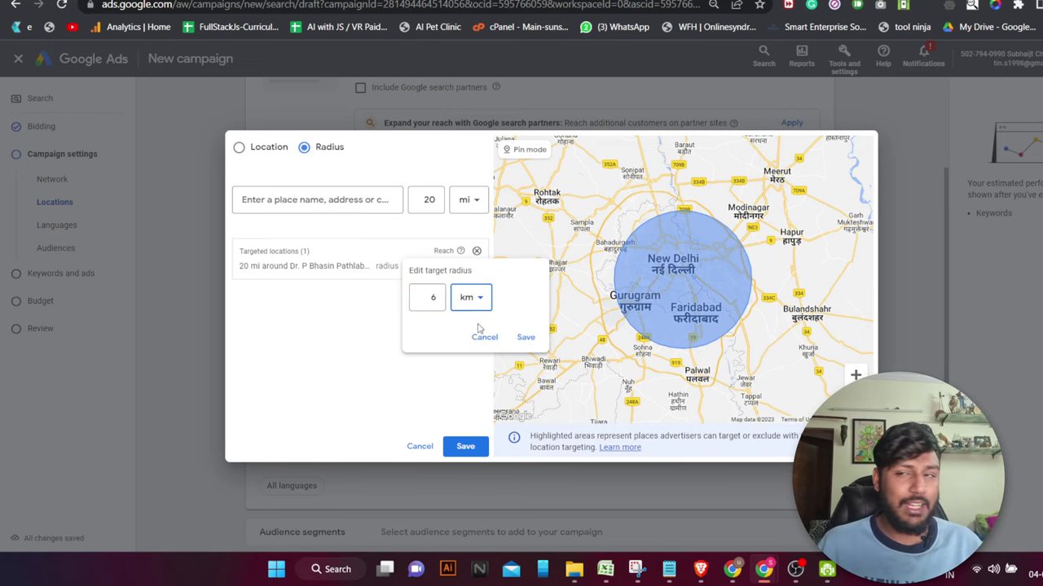
left_click(529, 345)
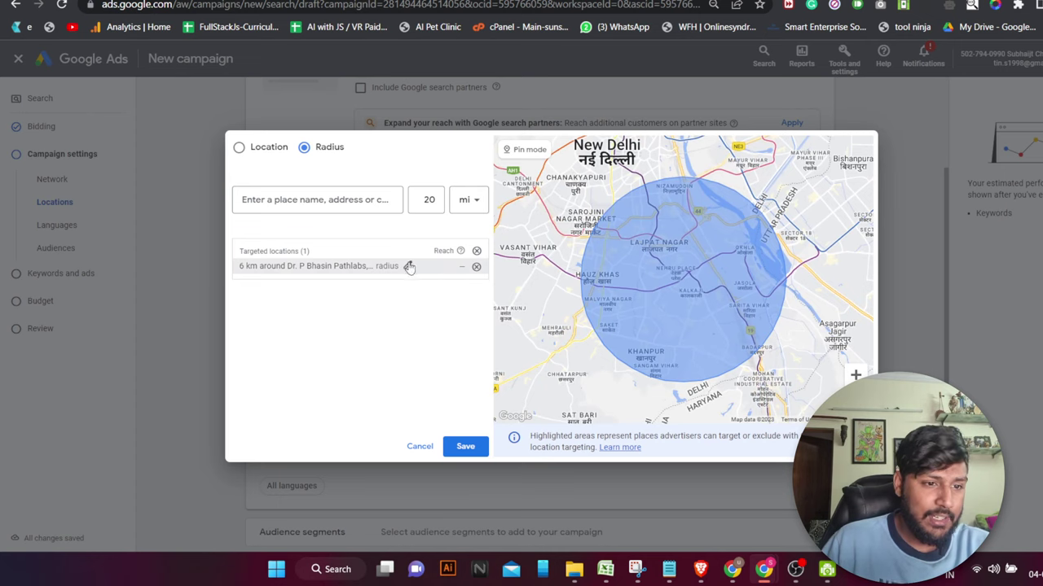
Widen the radius around Dr. P Bhasin Pathlabs to 7 km and save the location targeting
left_click(409, 266)
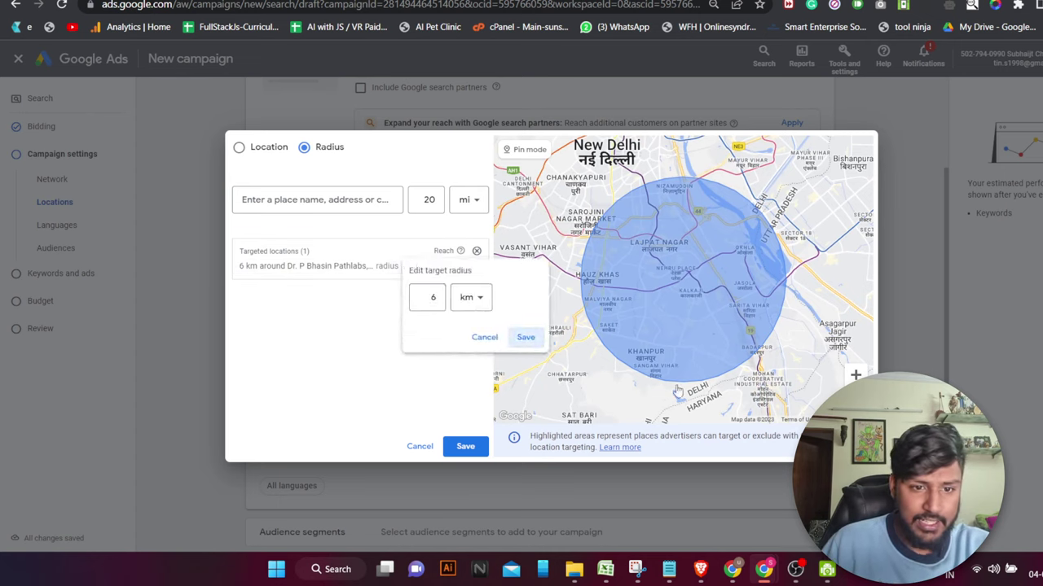
left_click(520, 333)
scroll(688, 381, "down", 2)
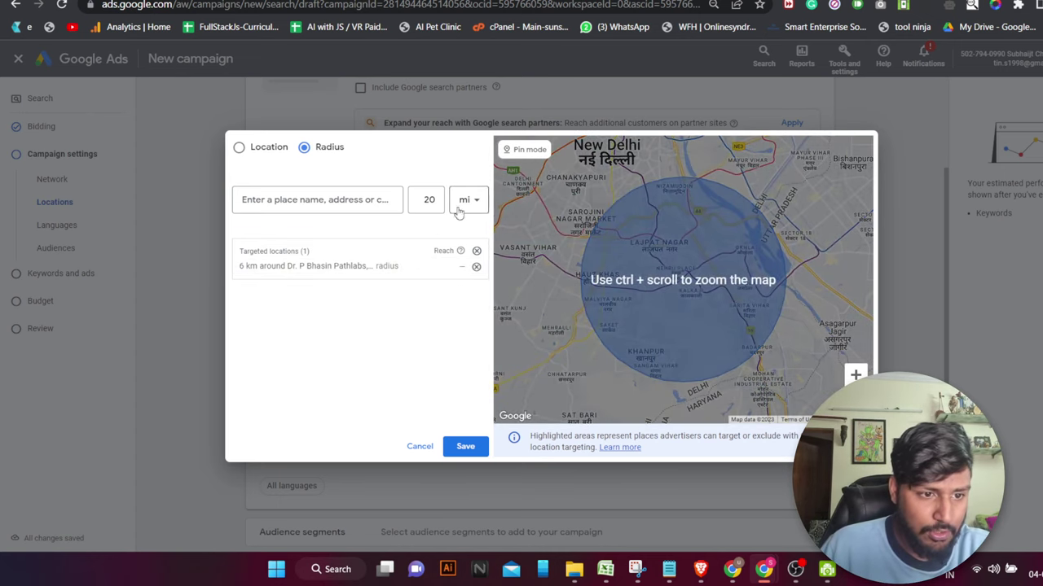
left_click(408, 266)
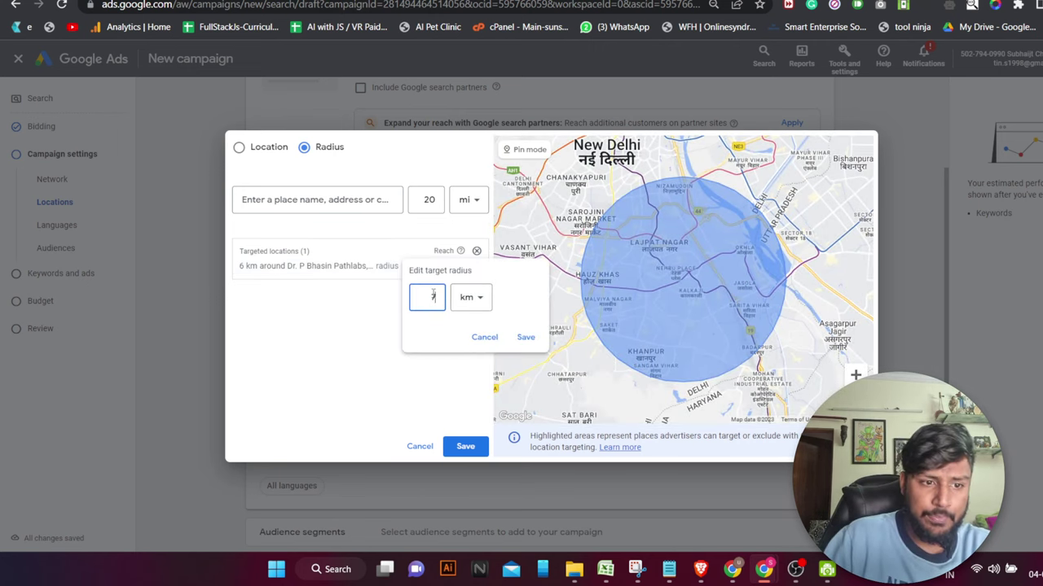
left_click(526, 338)
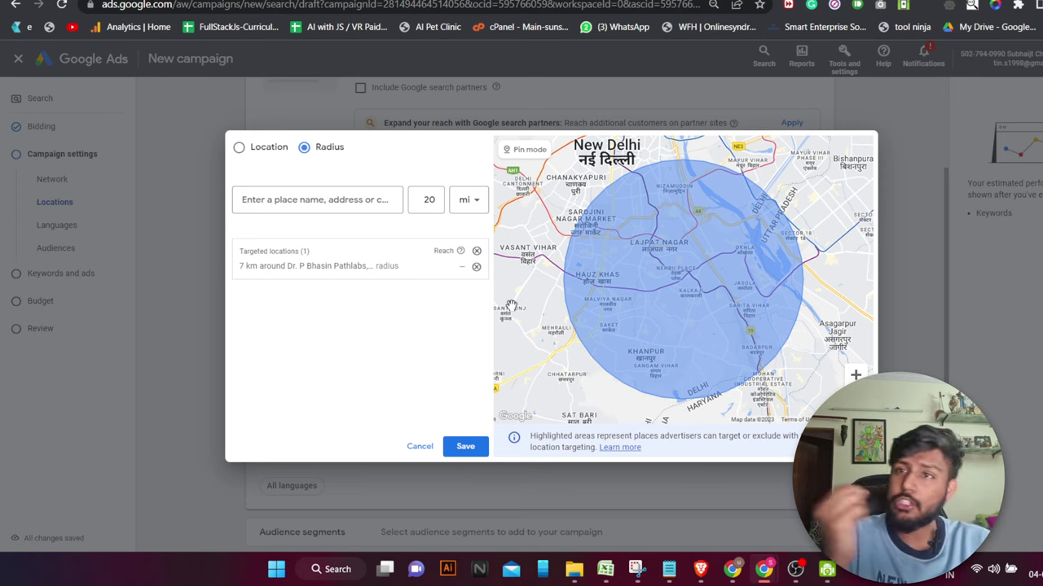
left_click(466, 446)
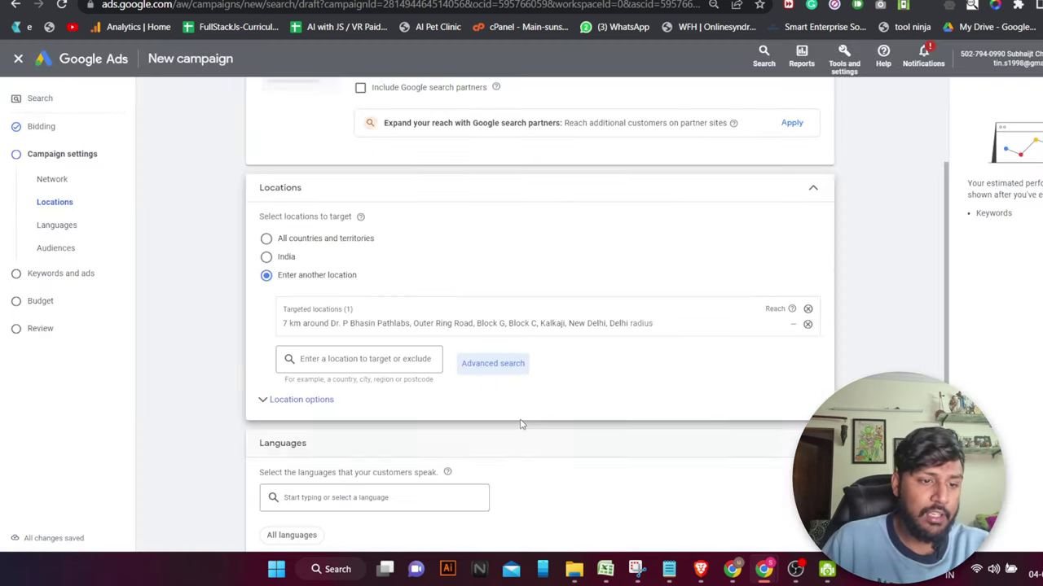
Continue to keywords and ads, and generate keyword suggestions for the service "cghs labs"
scroll(784, 382, "down", 3)
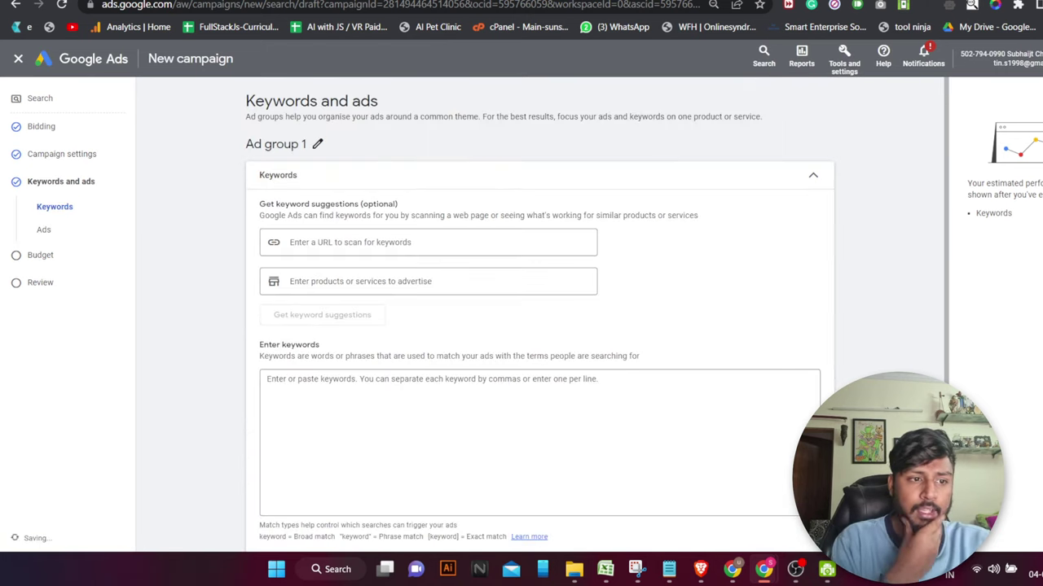
left_click(443, 383)
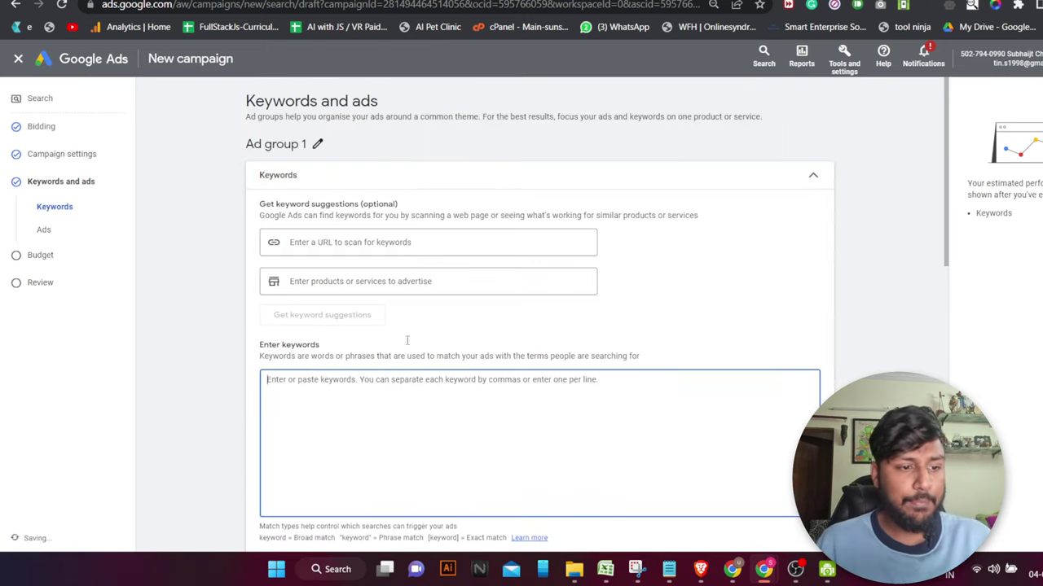
left_click(351, 283)
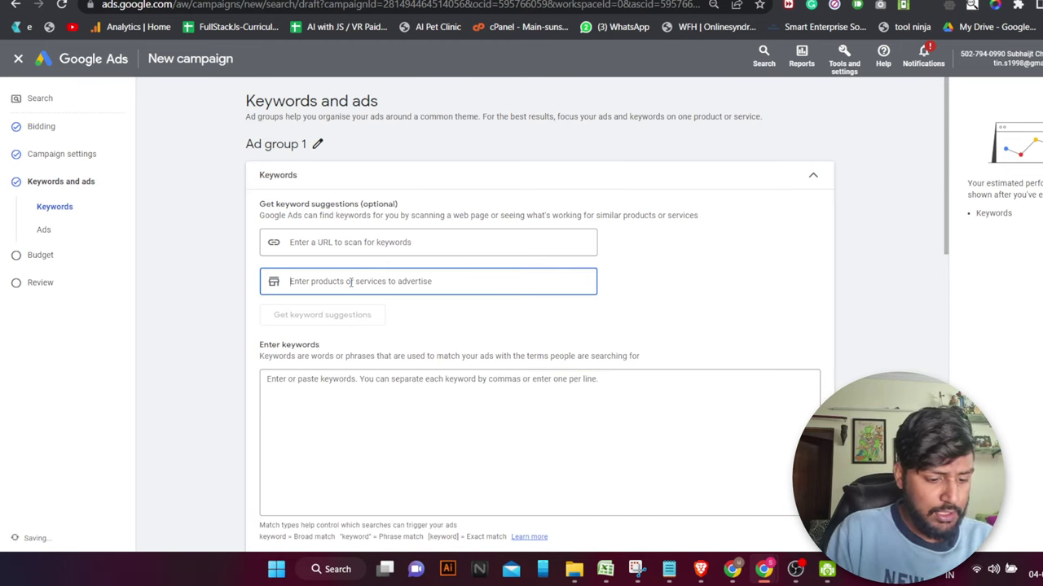
type("cghs labs")
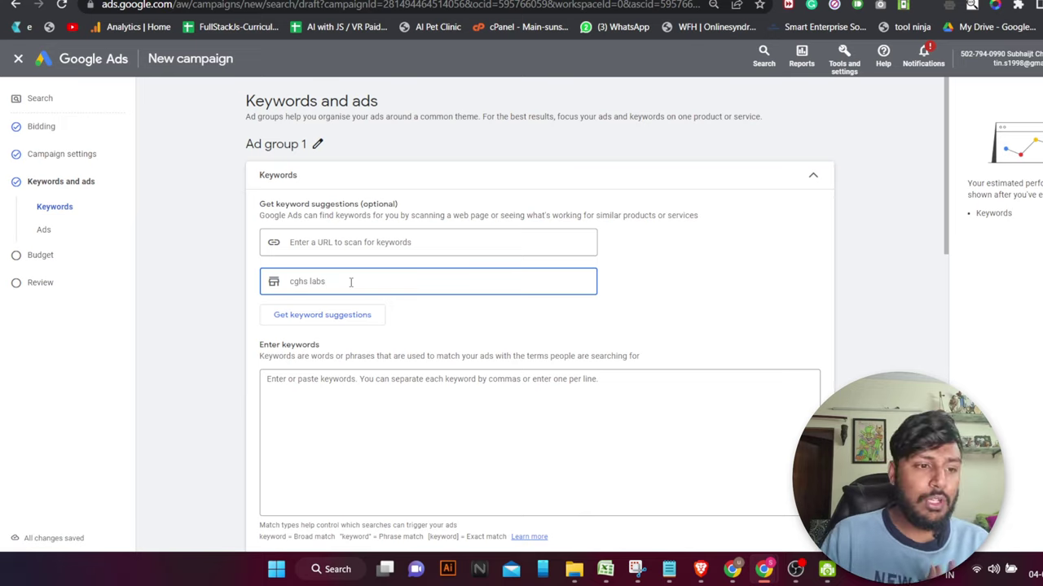
key("Return")
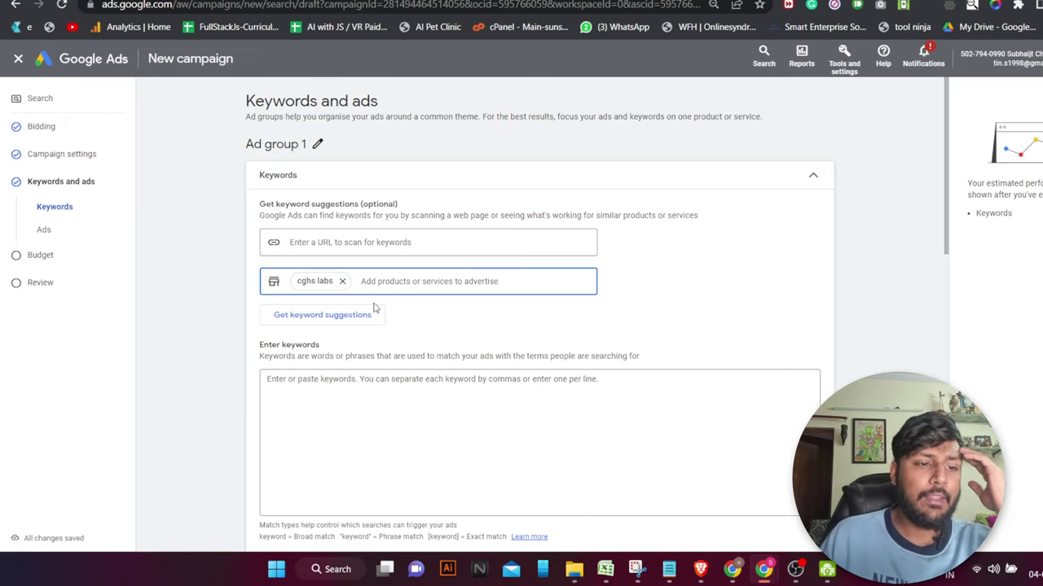
left_click(378, 318)
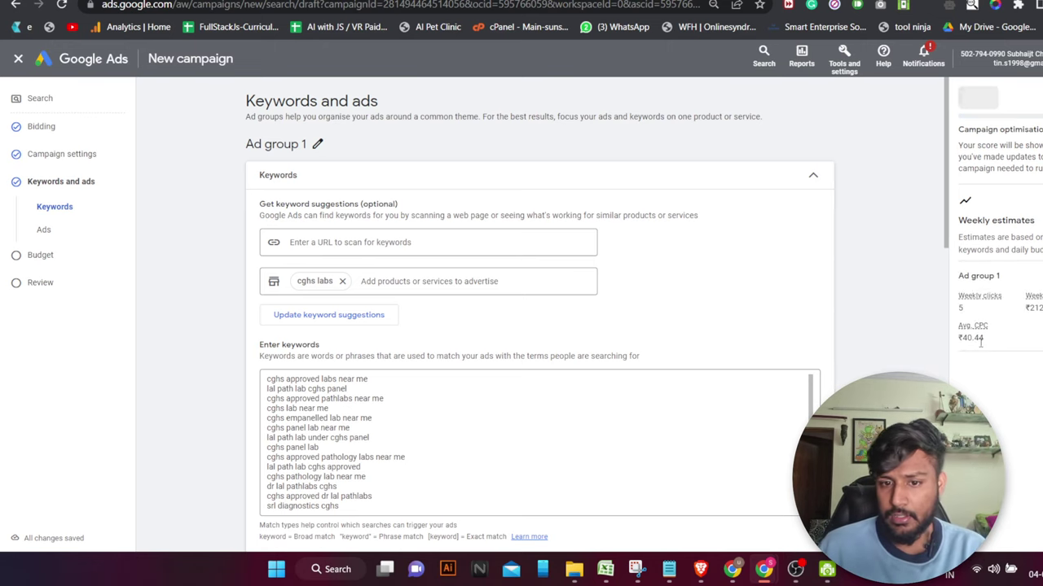
Review the suggested keywords and delete "lal path lab cghs approved" along with its empty line
scroll(362, 436, "down", 5)
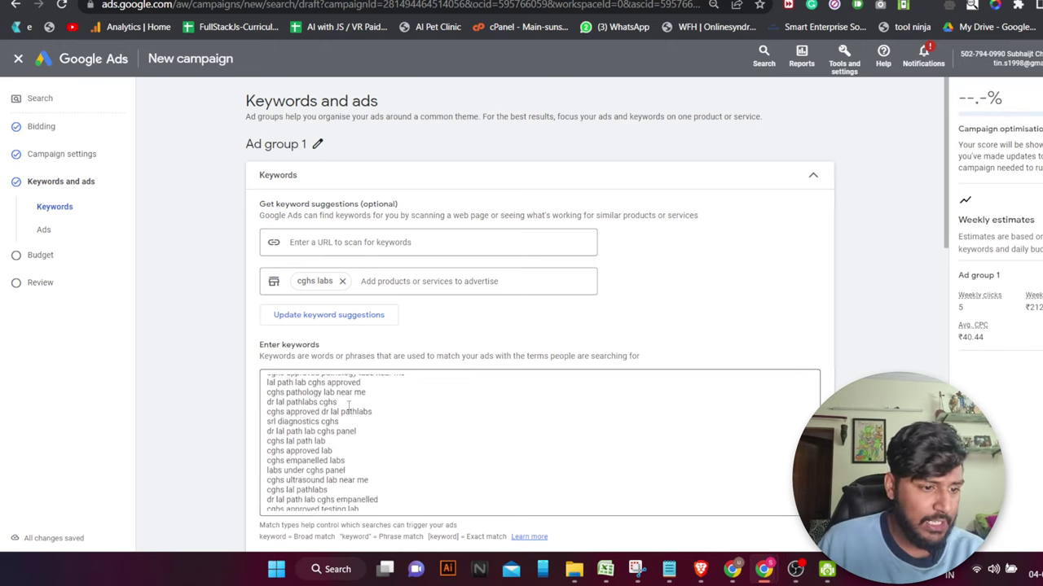
scroll(362, 436, "down", 1)
scroll(364, 421, "up", 5)
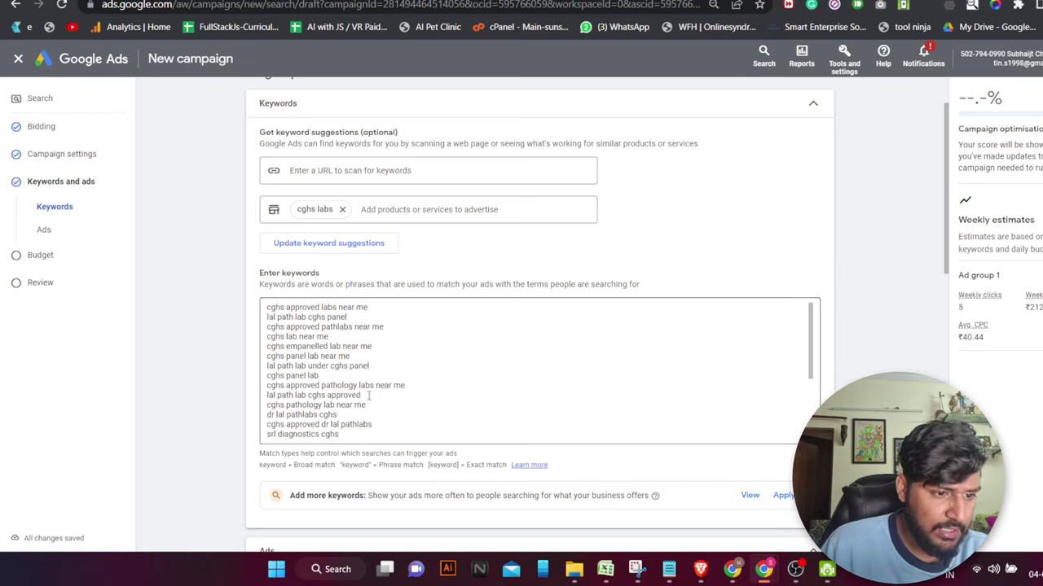
left_click_drag(368, 395, 264, 395)
key("BackSpace")
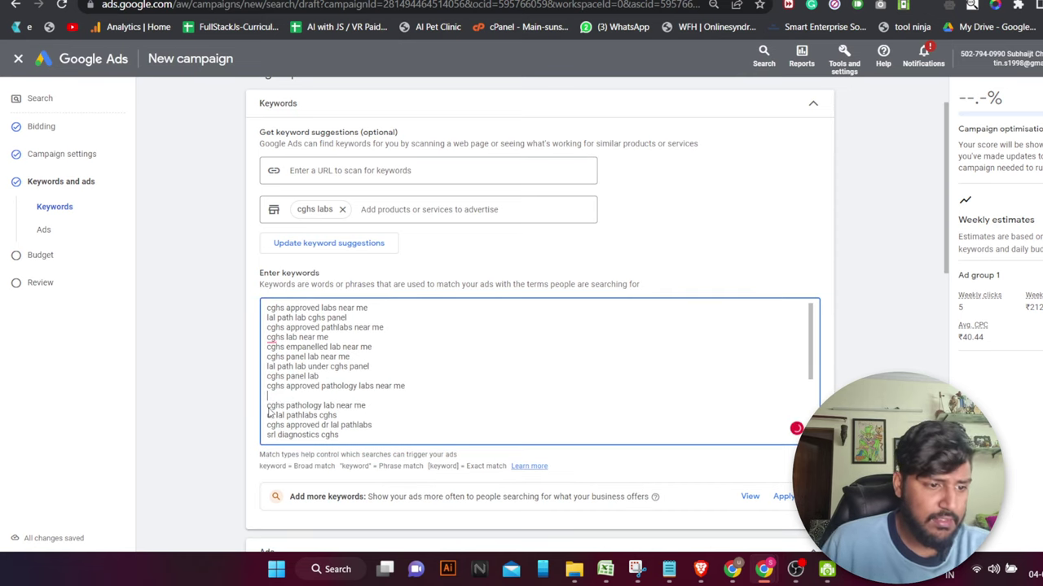
key("BackSpace")
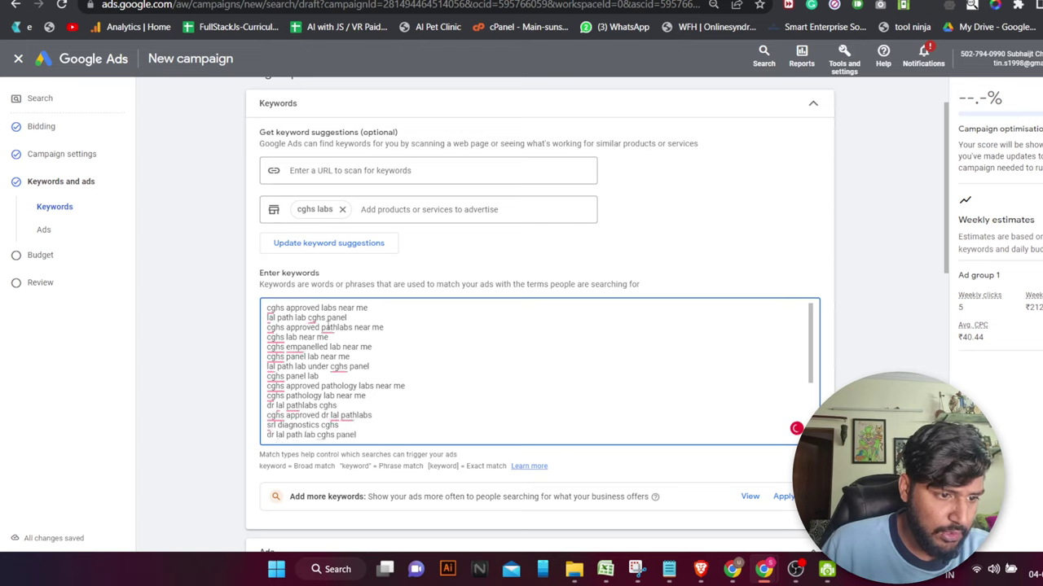
Delete the keyword "lal path lab cghs panel" and its empty line, keeping "cghs approved pathlabs near me" intact
mouse_move(297, 318)
key("BackSpace")
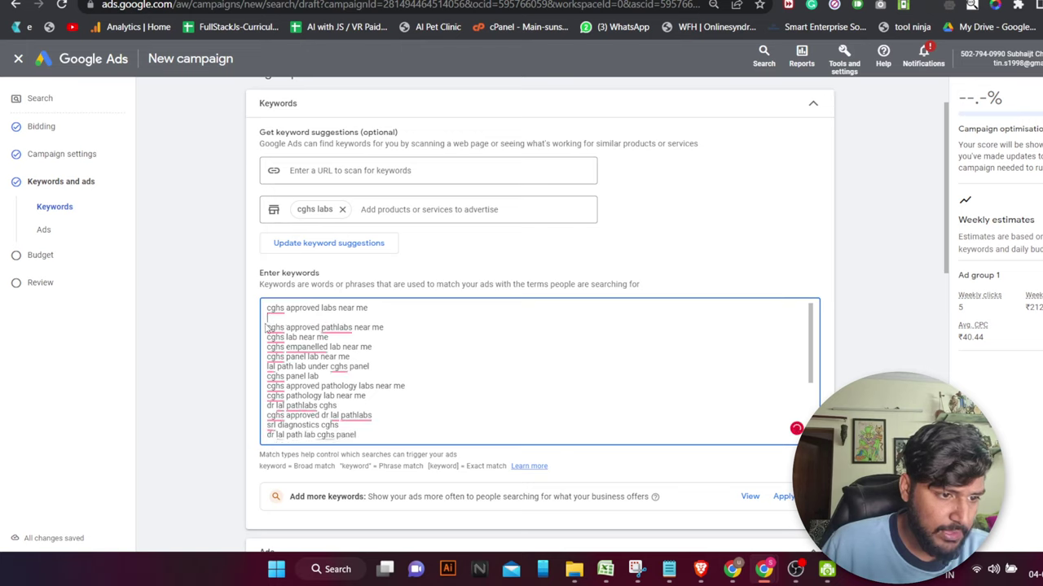
mouse_move(270, 326)
key("Delete")
mouse_move(334, 330)
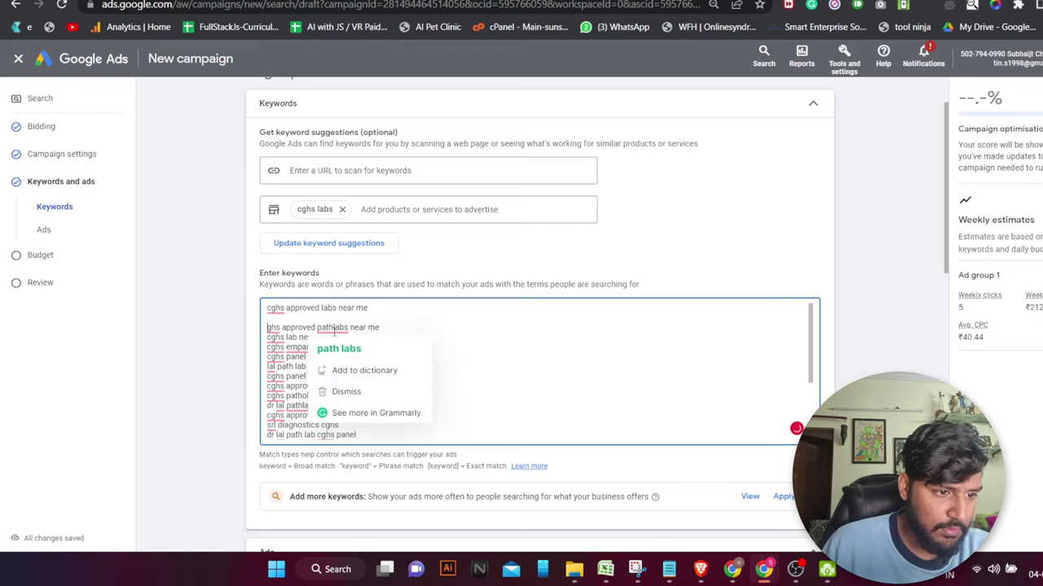
left_click(322, 330)
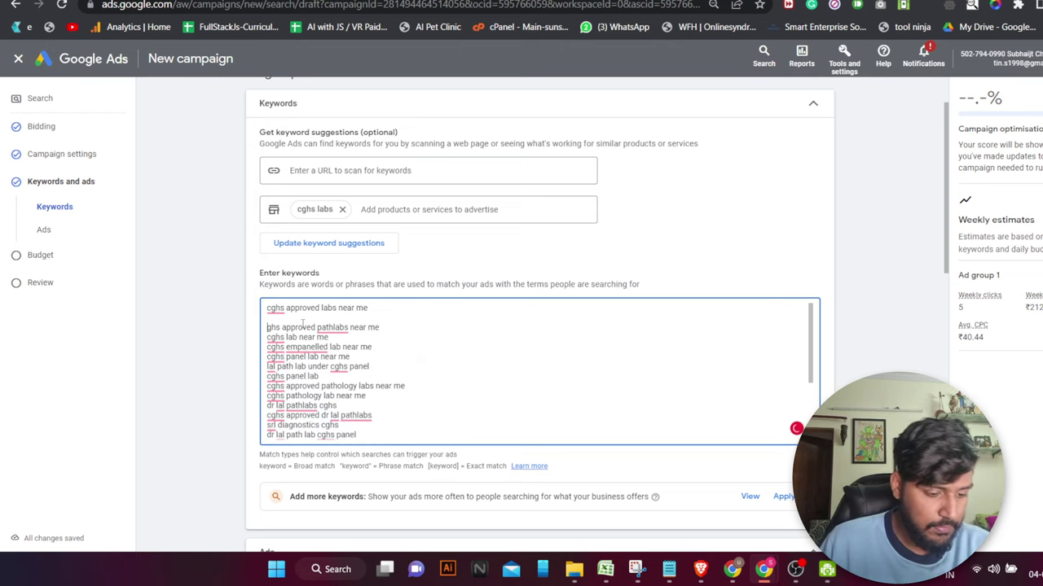
key("ctrl+z")
key("BackSpace")
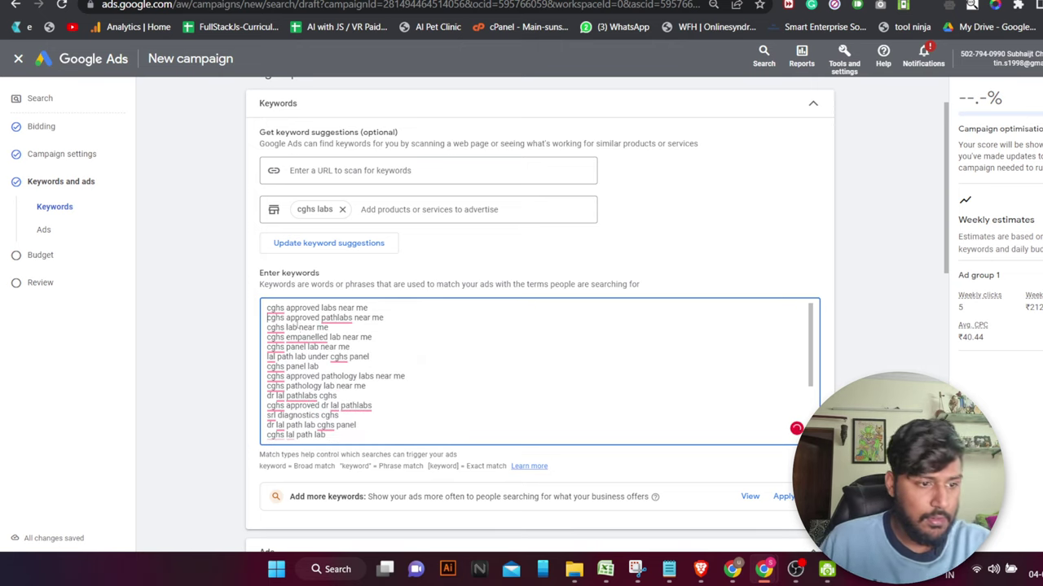
Delete the keywords "lal path lab under cghs panel" and "dr lal pathlabs cghs" from the list
mouse_move(306, 337)
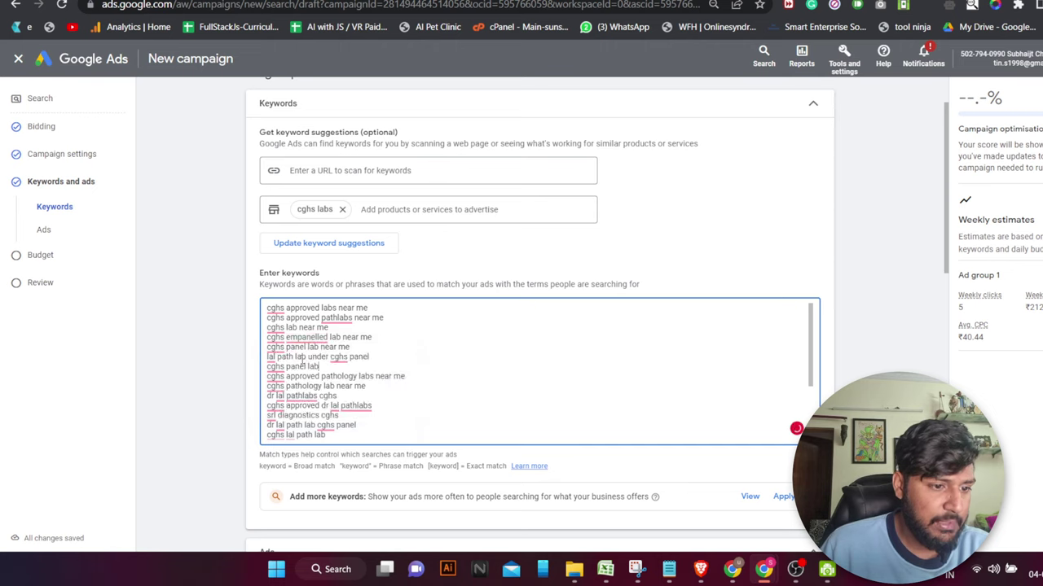
left_click_drag(374, 356, 265, 358)
key("BackSpace")
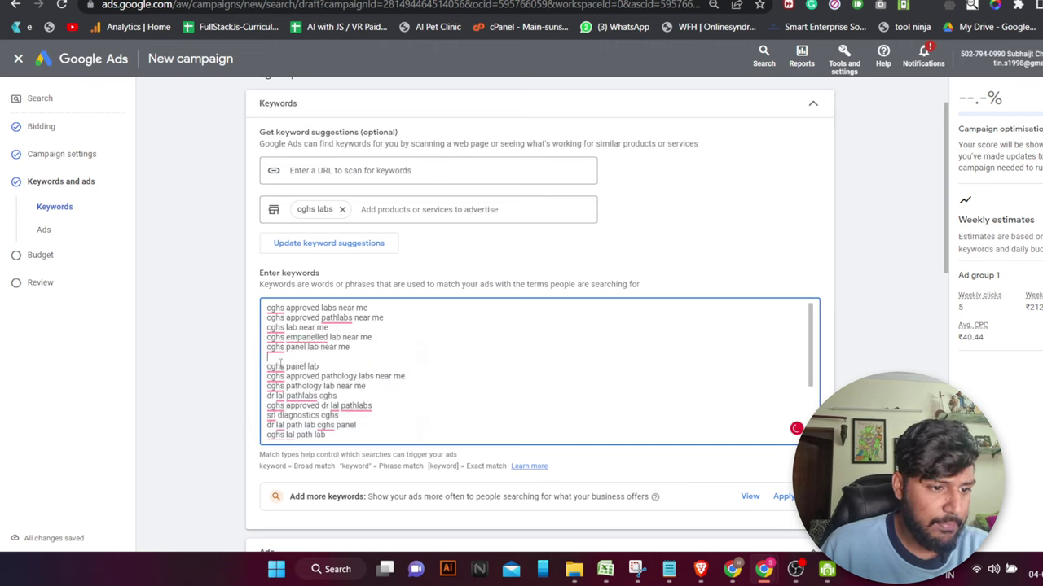
mouse_move(267, 371)
key("BackSpace")
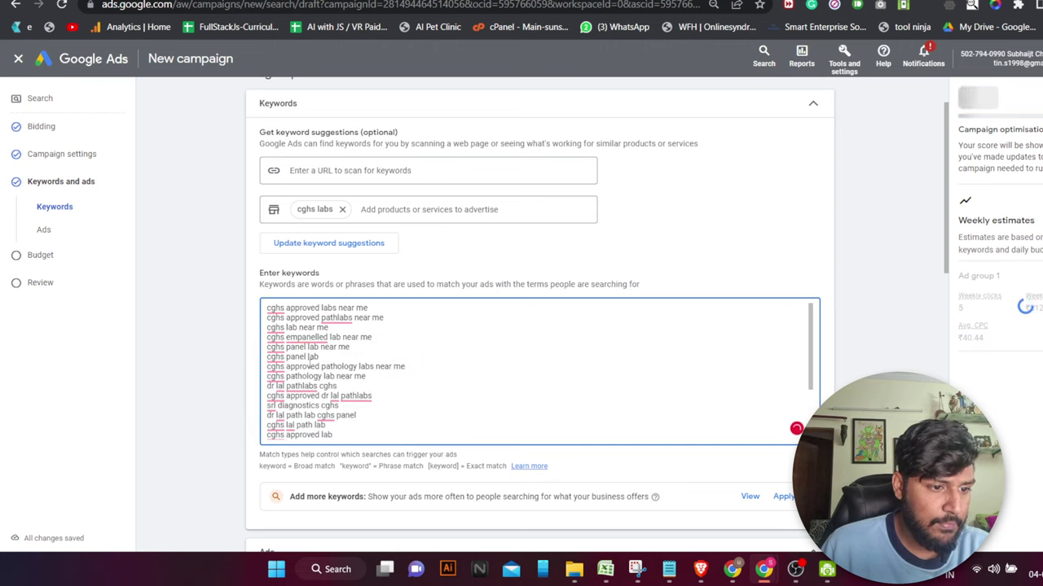
left_click_drag(337, 386, 195, 389)
key("BackSpace")
key("BackSpace")
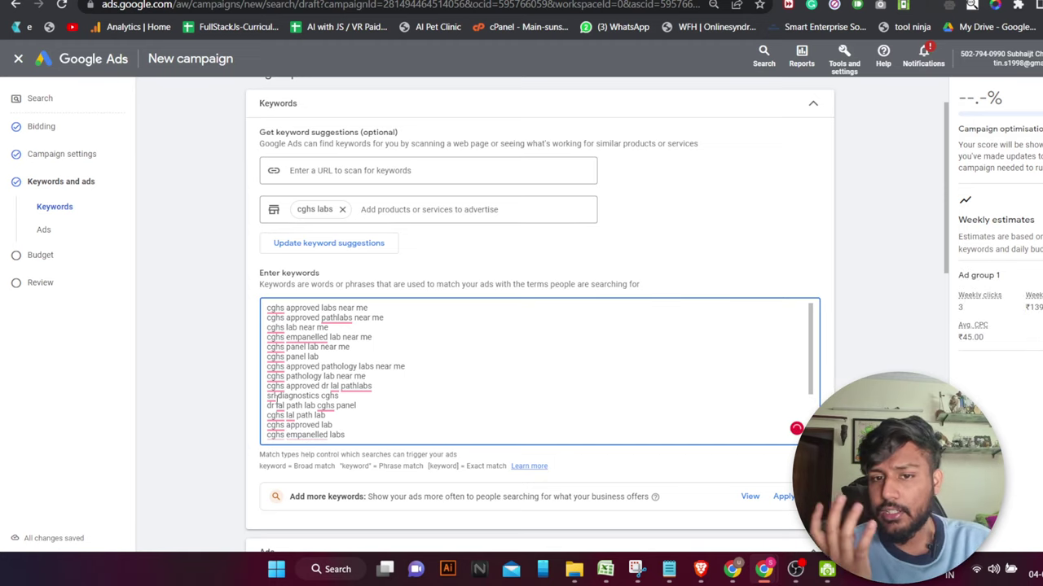
Delete the adjacent keywords "srl diagnostics cghs" and "dr lal path lab cghs panel" from the list
left_click(289, 396)
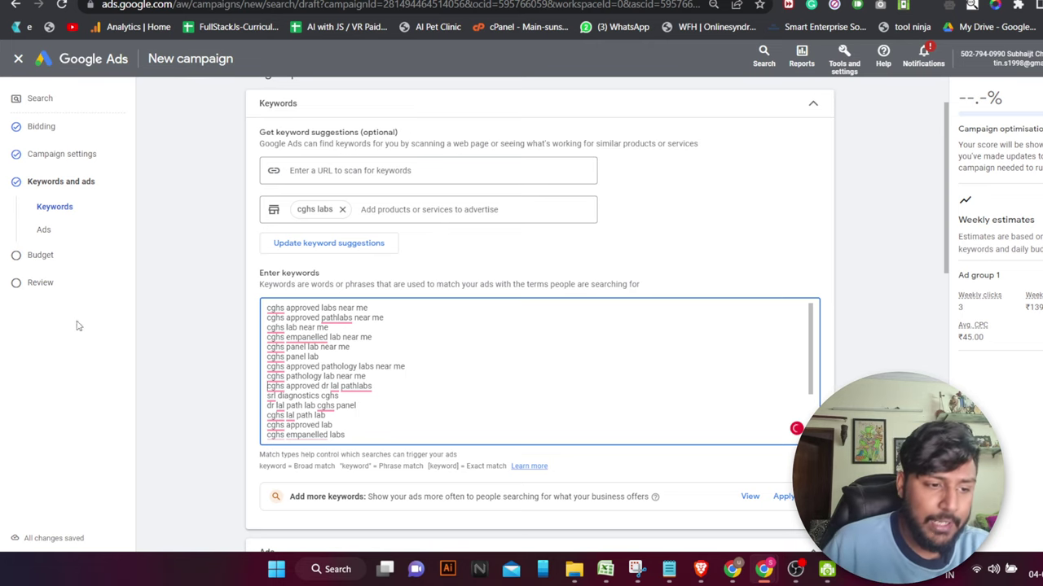
left_click(358, 406, "shift")
left_click(266, 396, "shift")
key("BackSpace")
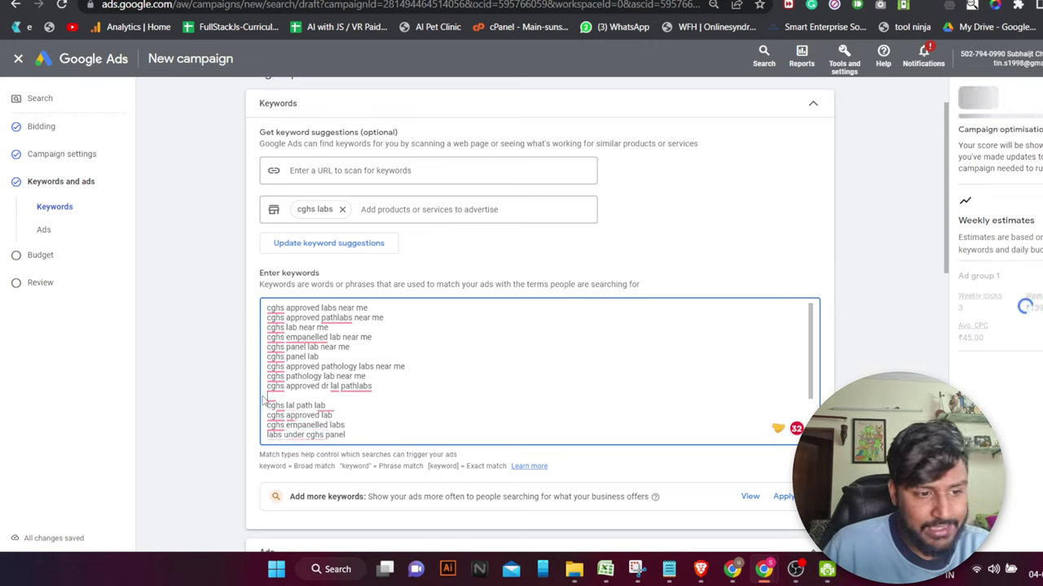
key("BackSpace")
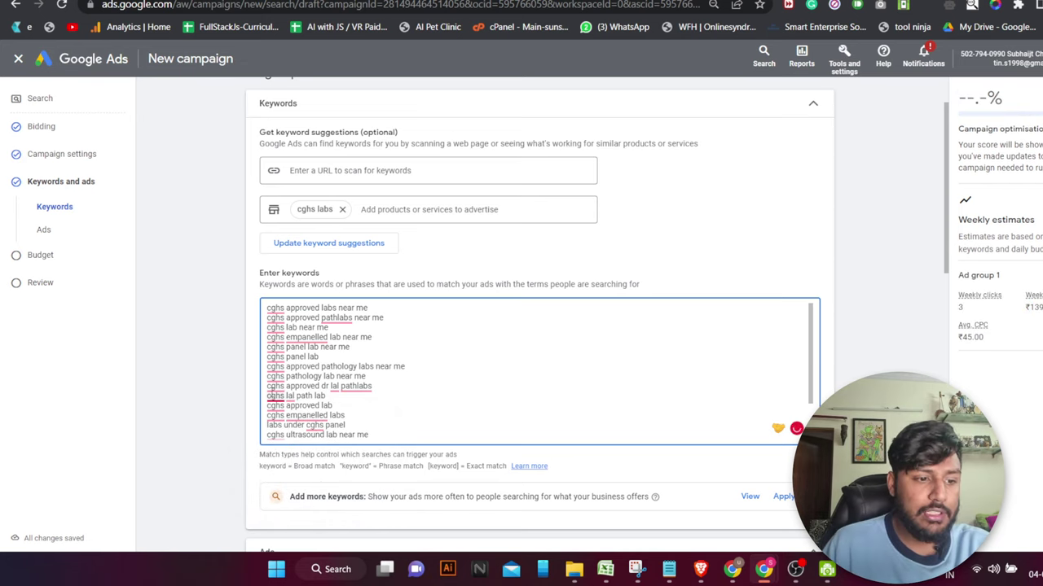
Delete the keywords "labs under cghs panel" and "cghs ultrasound lab near me" from the list
mouse_move(274, 397)
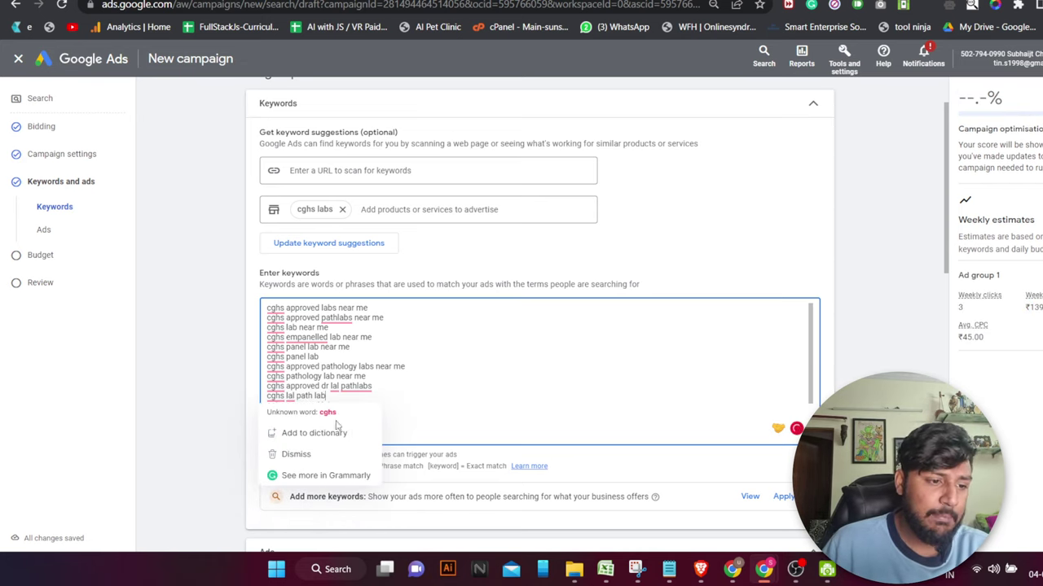
left_click_drag(366, 426, 267, 425)
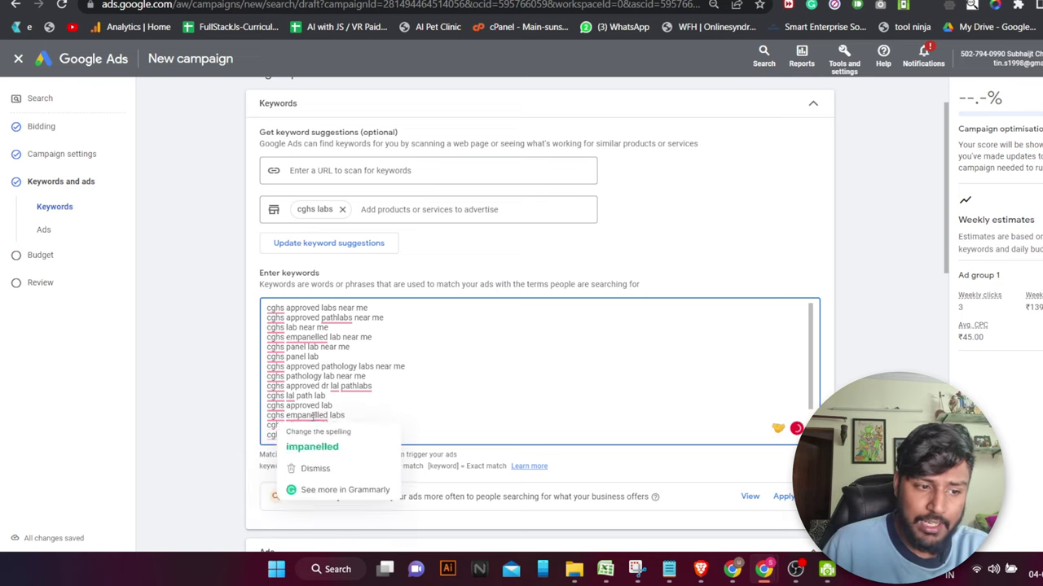
scroll(318, 432, "down", 1)
scroll(318, 433, "down", 1)
mouse_move(321, 407)
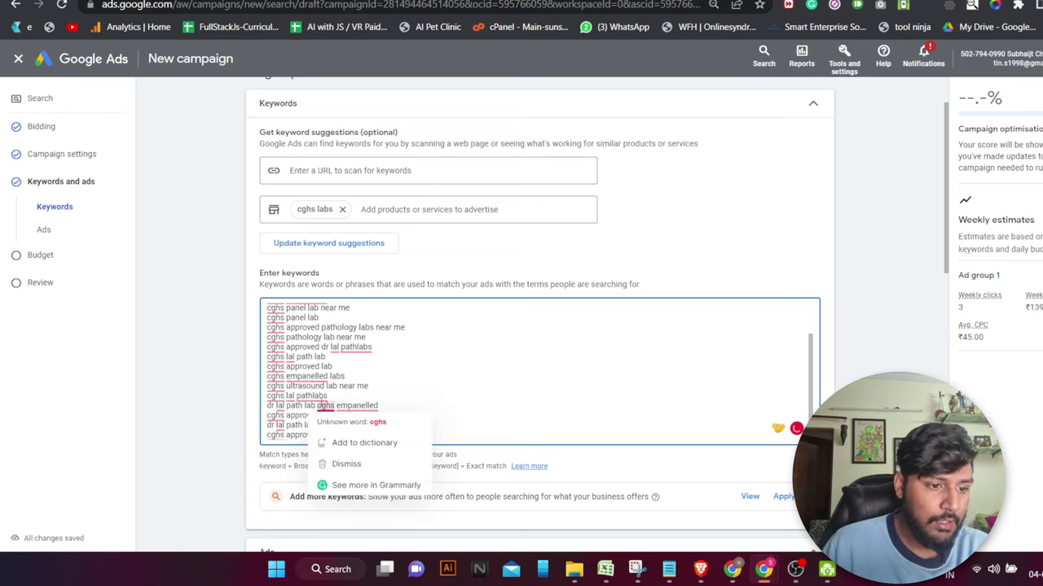
left_click_drag(367, 386, 267, 385)
key("BackSpace")
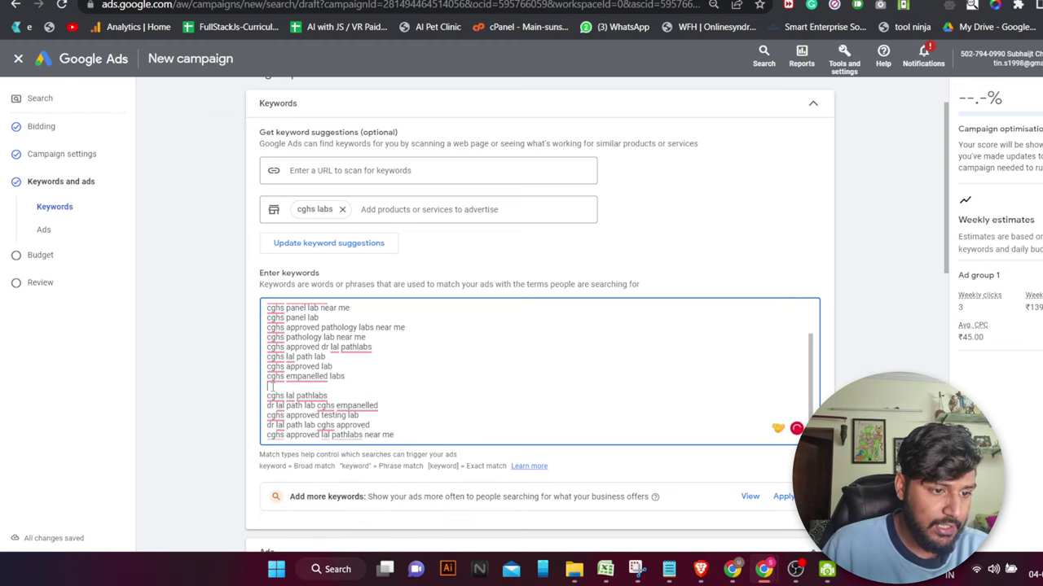
key("BackSpace")
Delete "cghs lal pathlabs" and all keywords from "dr lal path lab cghs empanelled" through "cghs approved lal pathlabs near me"
left_click_drag(329, 395, 267, 398)
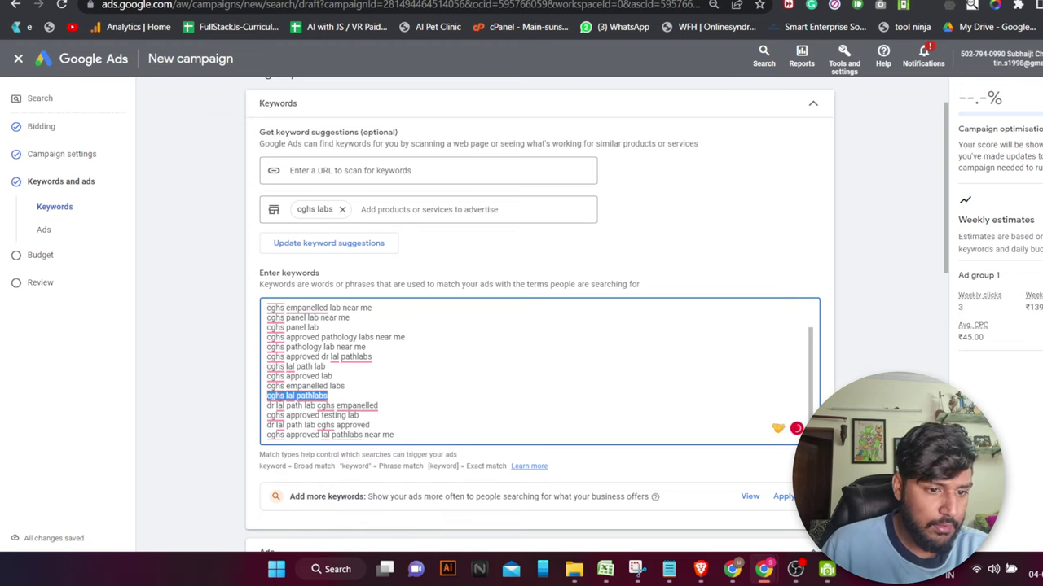
key("BackSpace")
key("BackSpace")
scroll(371, 374, "down", 2)
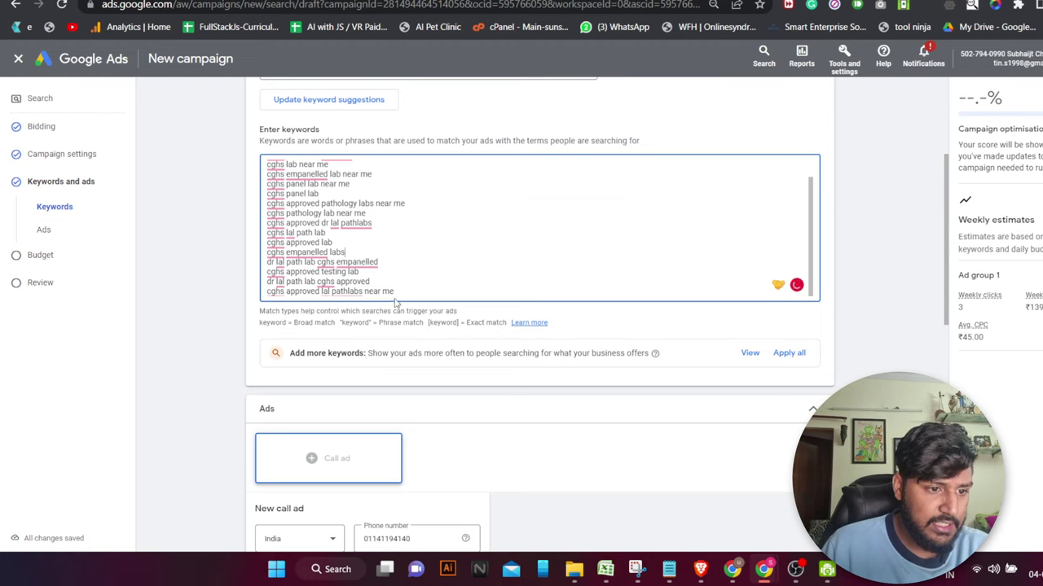
left_click_drag(395, 291, 262, 263)
key("BackSpace")
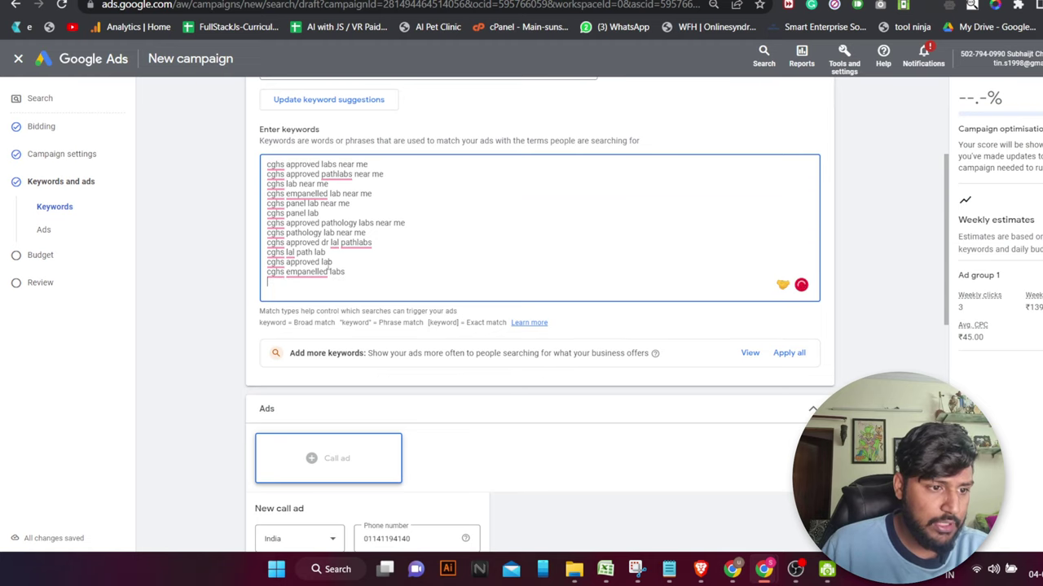
Copy the final URL from the Blood Test Call Ads CM ad into the new call ad's final URL and verification URL
scroll(405, 360, "down", 2)
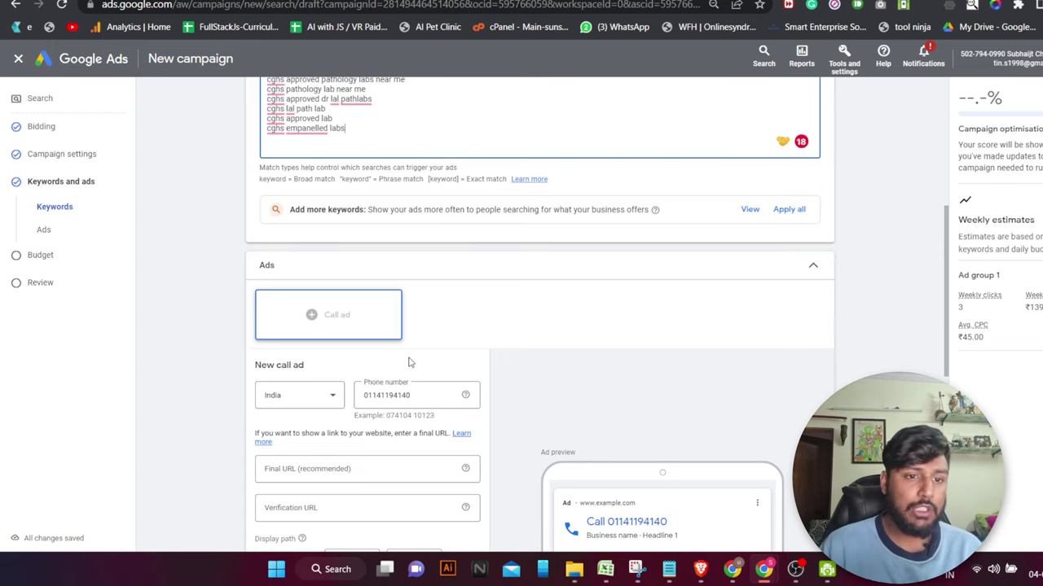
scroll(424, 379, "down", 1)
scroll(424, 379, "down", 2)
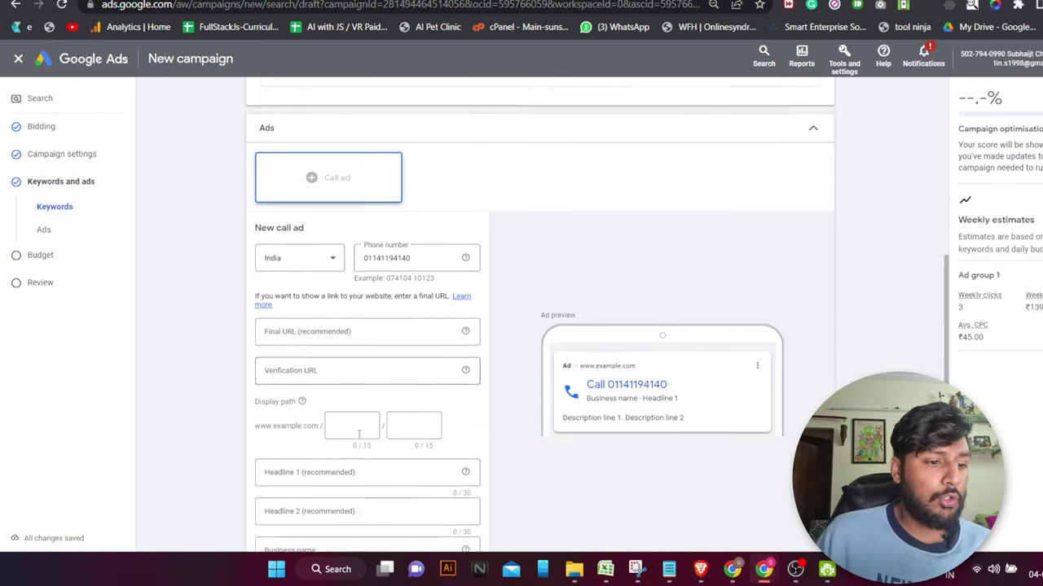
left_click(358, 253)
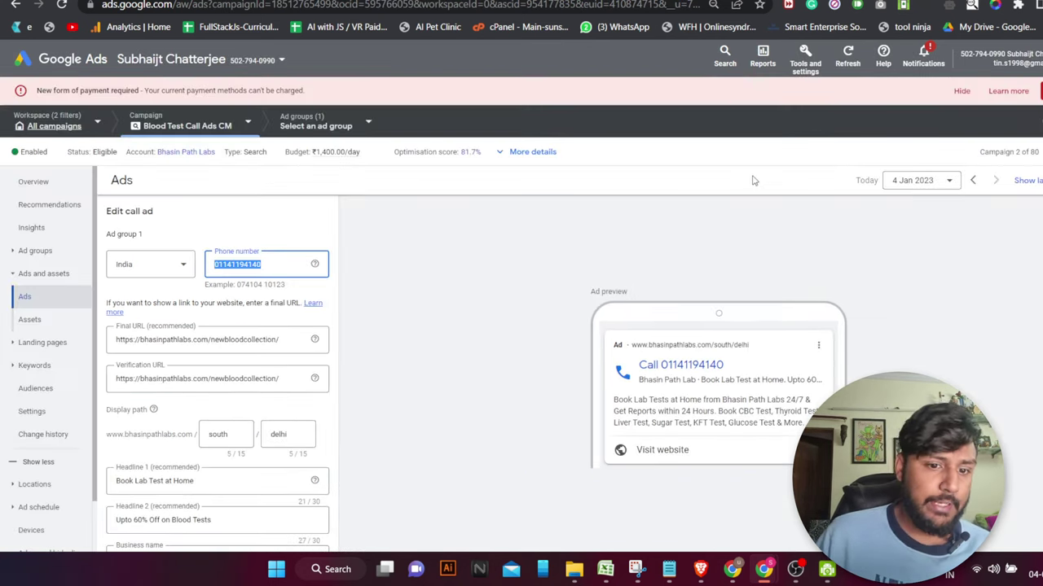
left_click(287, 340)
key("ctrl+a")
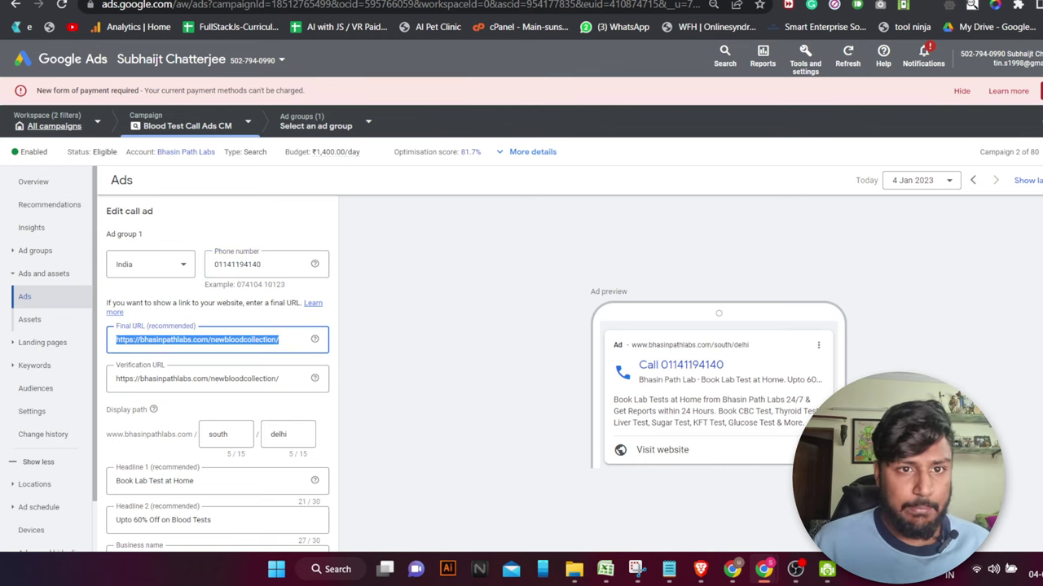
key("ctrl+c")
key("alt+Left")
key("ctrl+v")
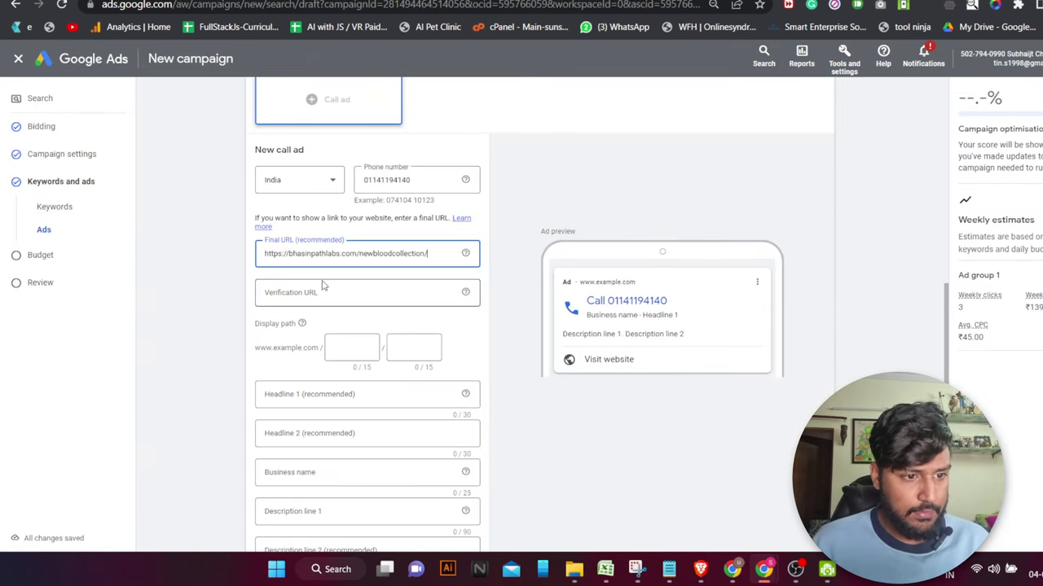
left_click(323, 285)
key("ctrl+v")
Set the new call ad's display path to cghs/delhi and begin its business name with "CGHS"
left_click(338, 363)
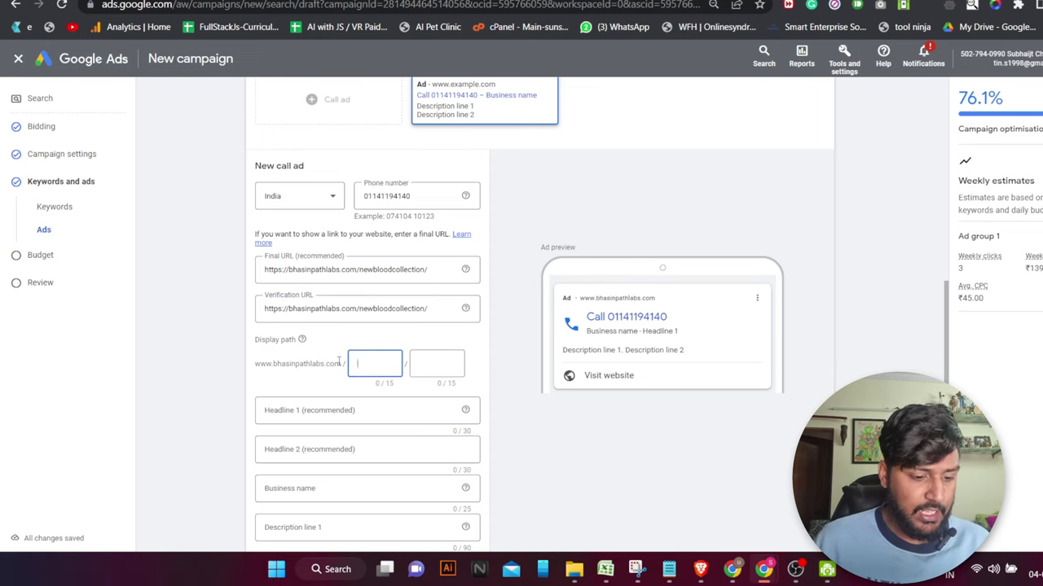
type("cghs")
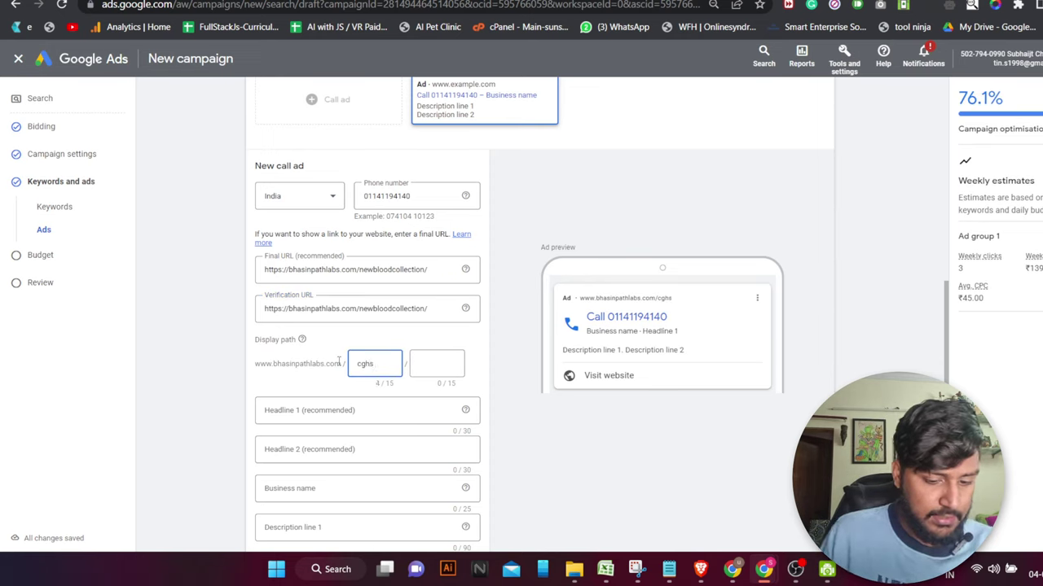
left_click(423, 364)
type("delhi")
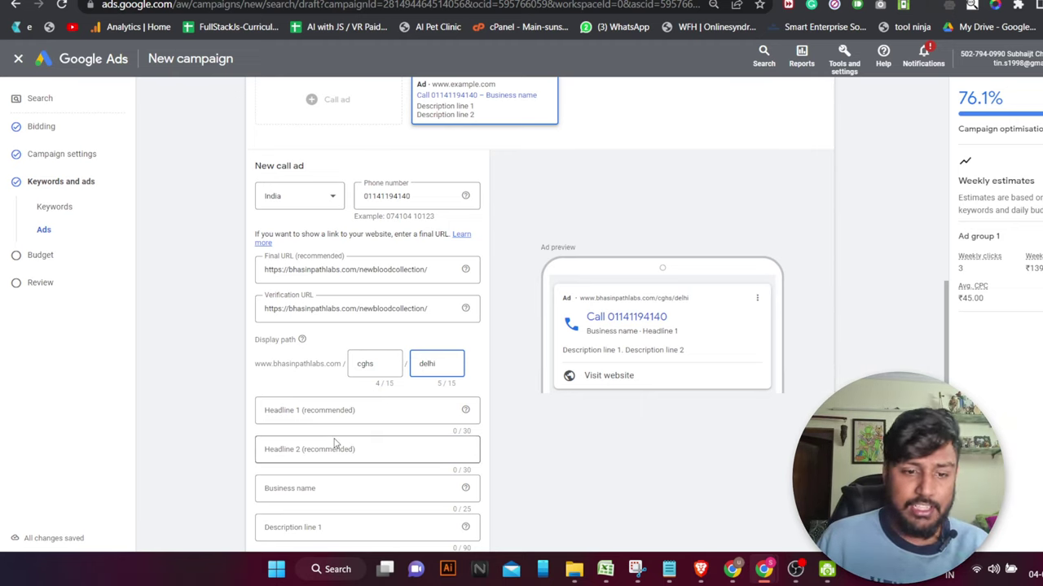
left_click(318, 489)
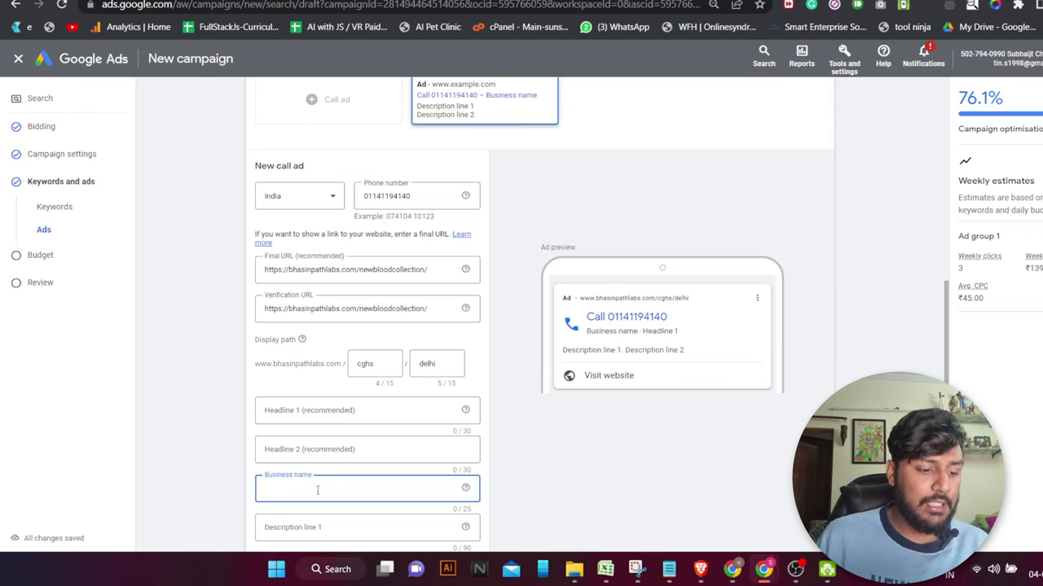
type("CGHS")
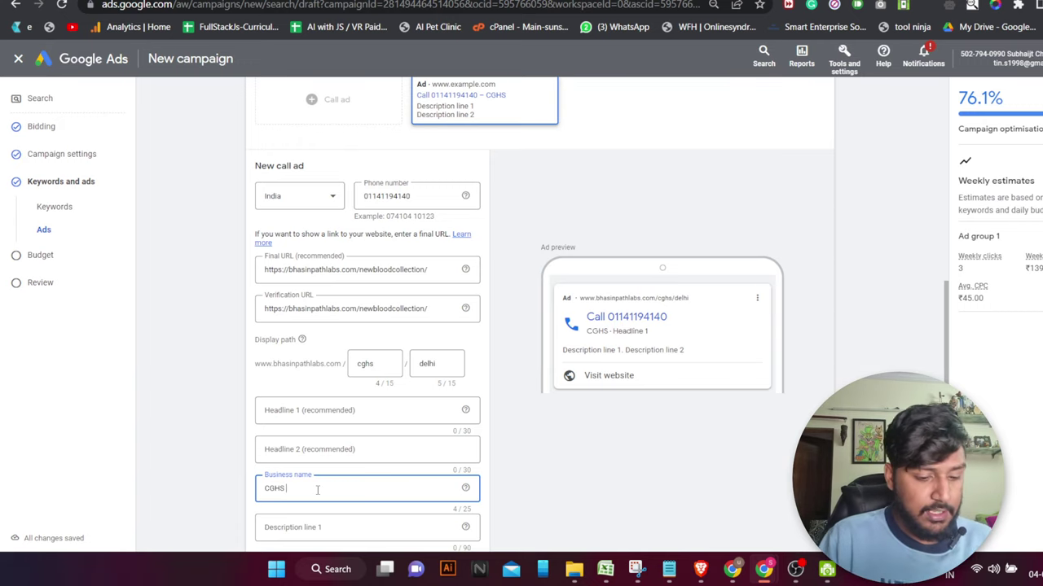
type("Approved Labs")
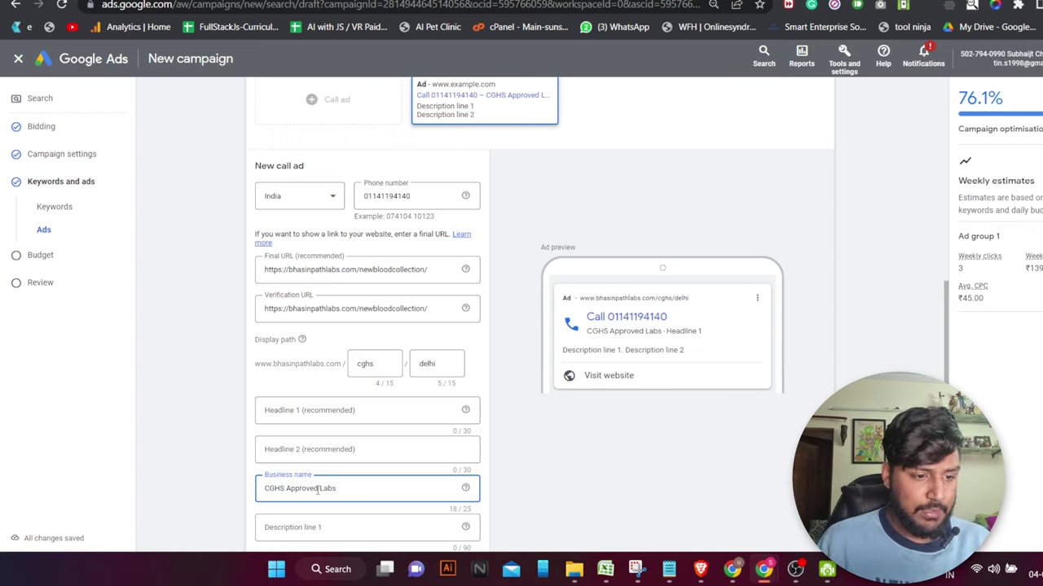
key("BackSpace")
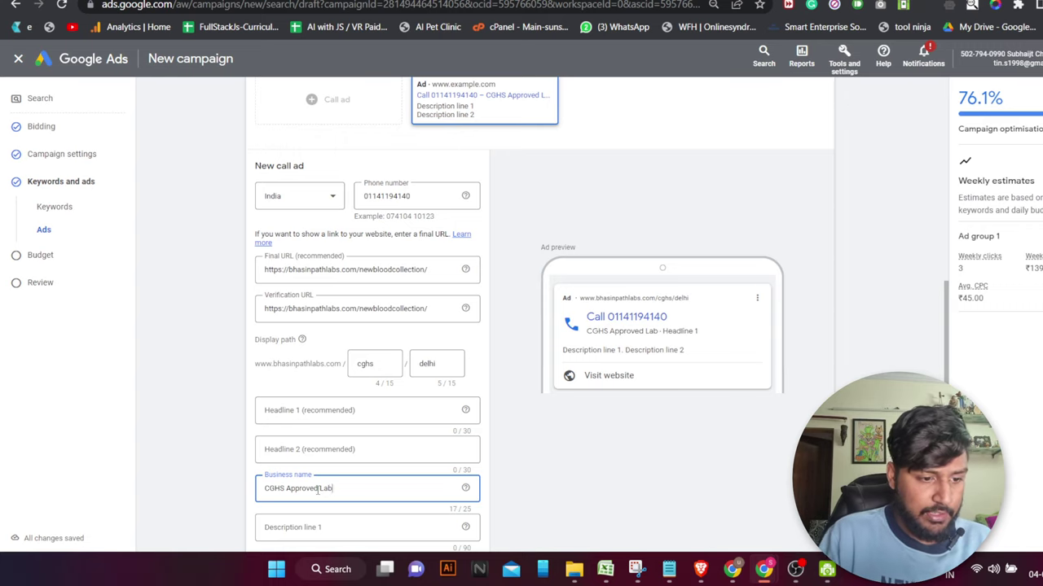
type("In")
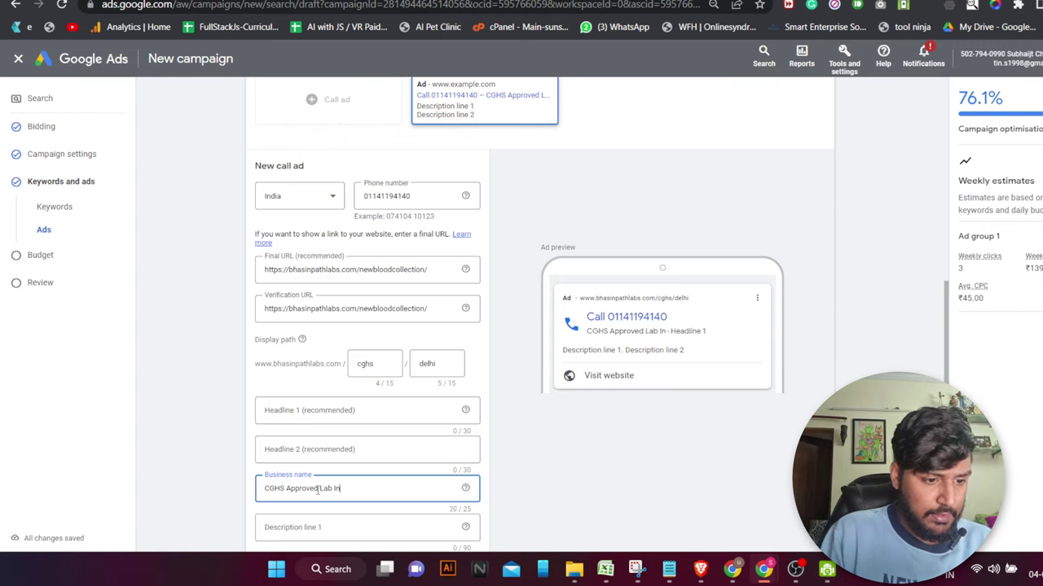
key("BackSpace")
key("BackSpace")
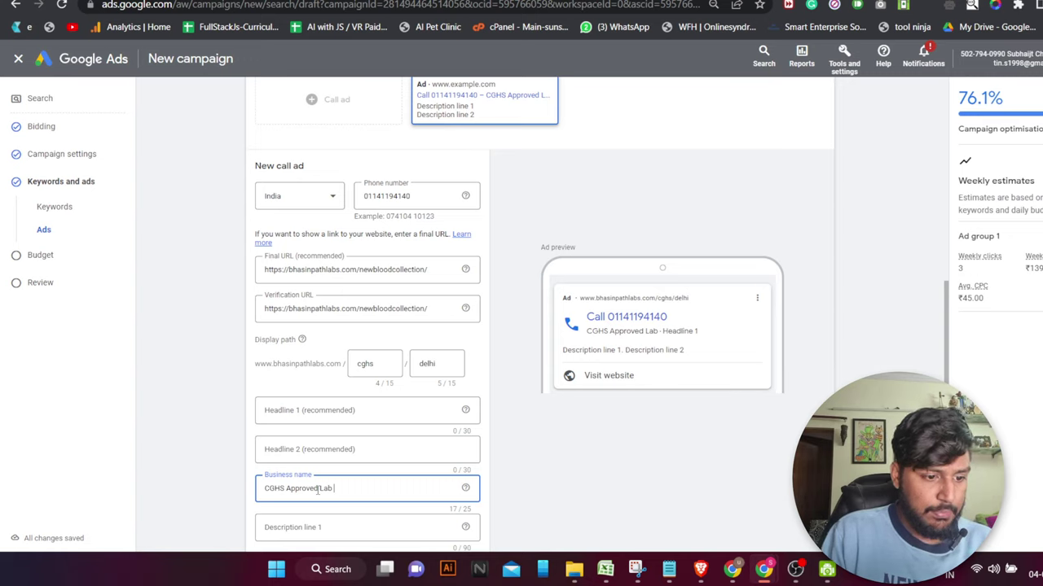
key("BackSpace")
key("BackSpace")
key("BackSpace")
key("BackSpace")
key("BackSpace")
key("BackSpace")
key("BackSpace")
key("BackSpace")
key("BackSpace")
key("BackSpace")
key("BackSpace")
key("BackSpace")
key("BackSpace")
key("BackSpace")
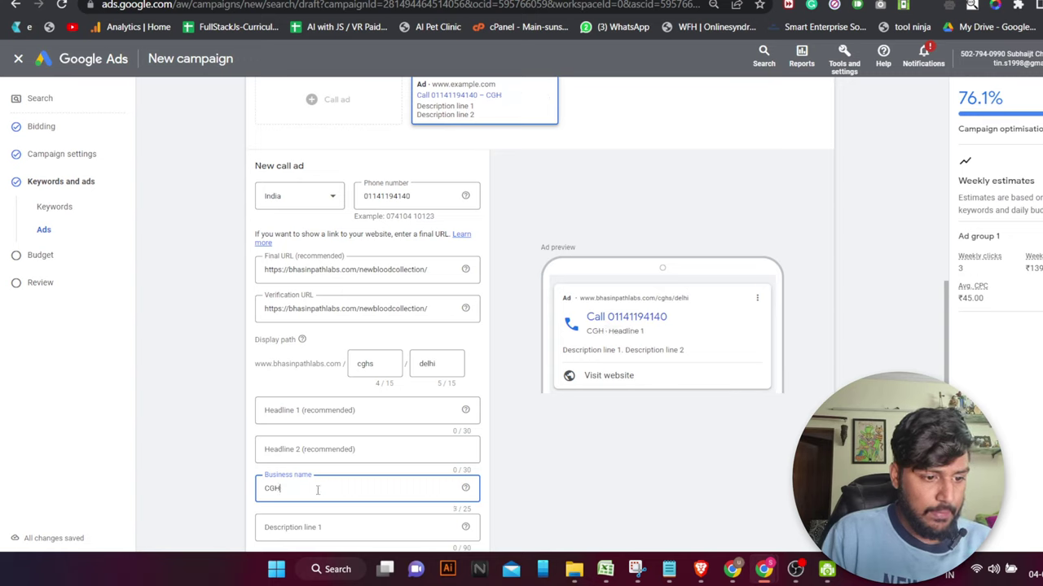
Make the business name "CGHS Empanelled", copying the second word from the keyword list and capitalising it
type("S Em")
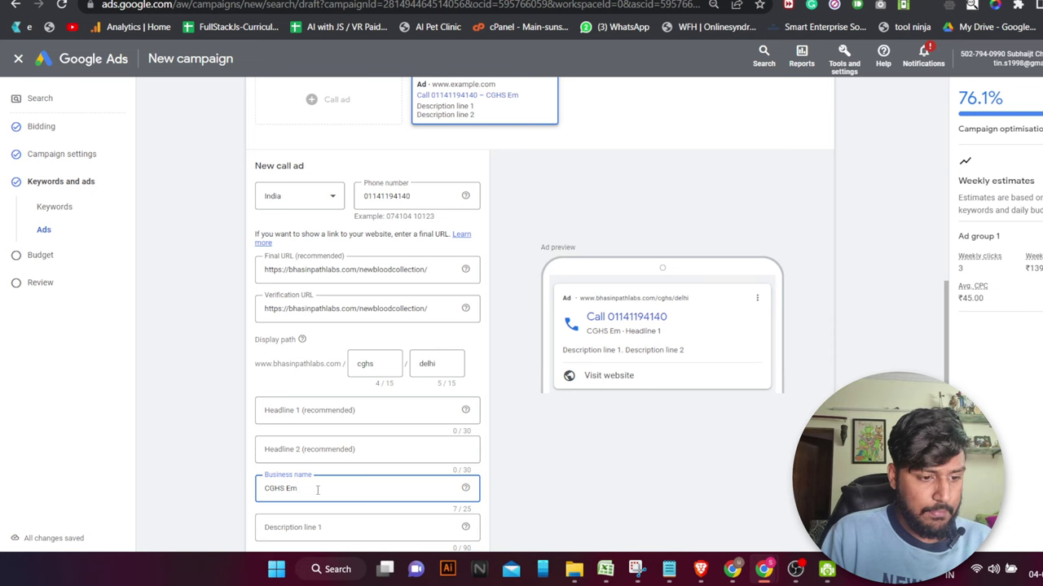
type("p")
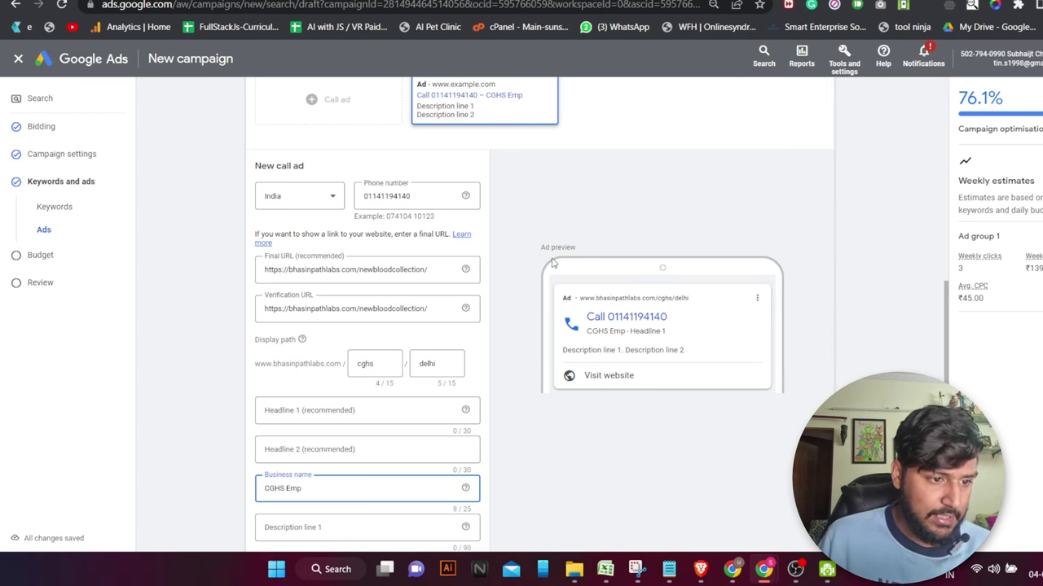
scroll(554, 263, "up", 10)
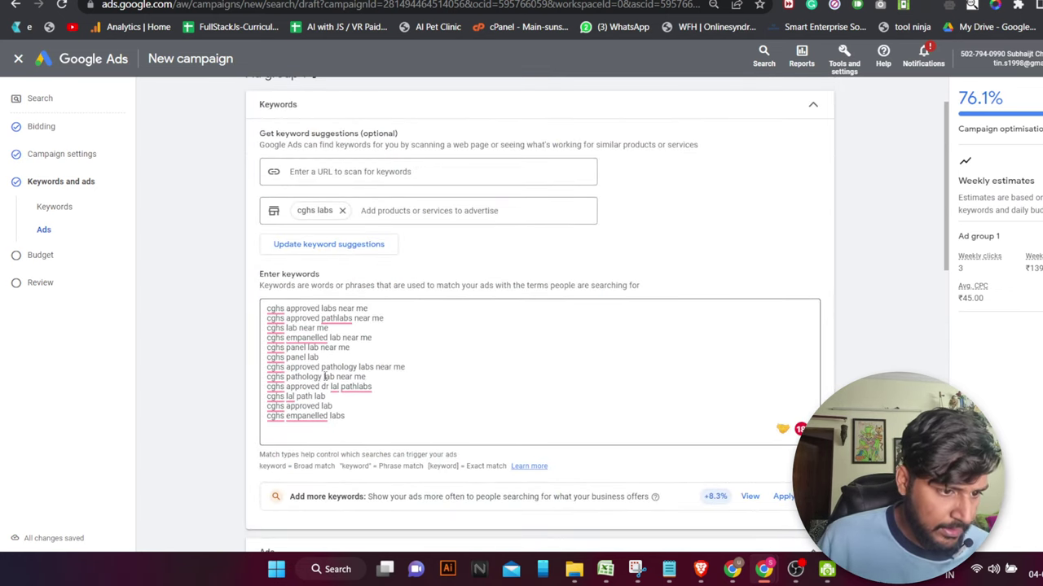
scroll(325, 377, "down", 2)
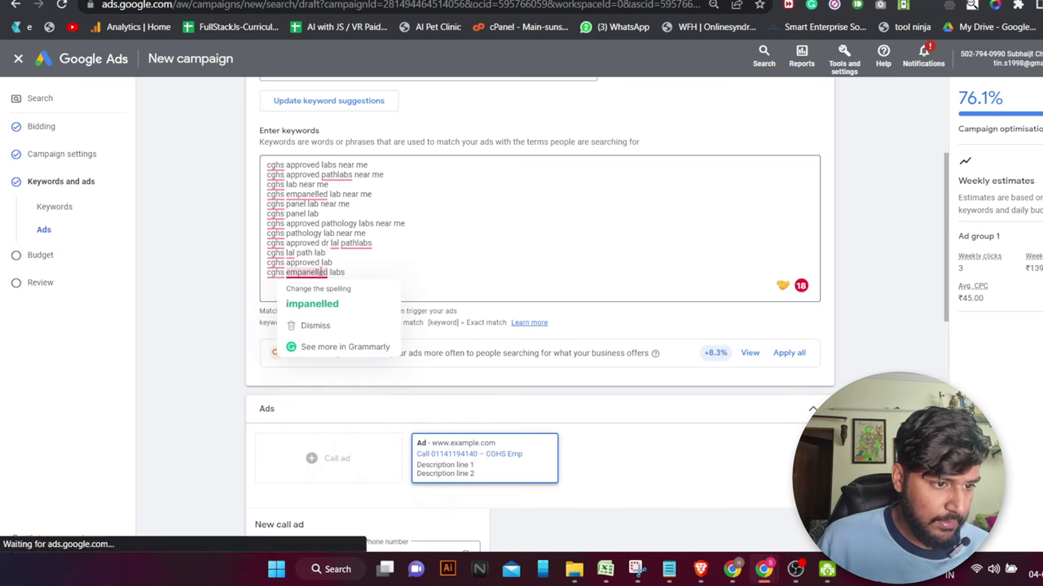
double_click(325, 273)
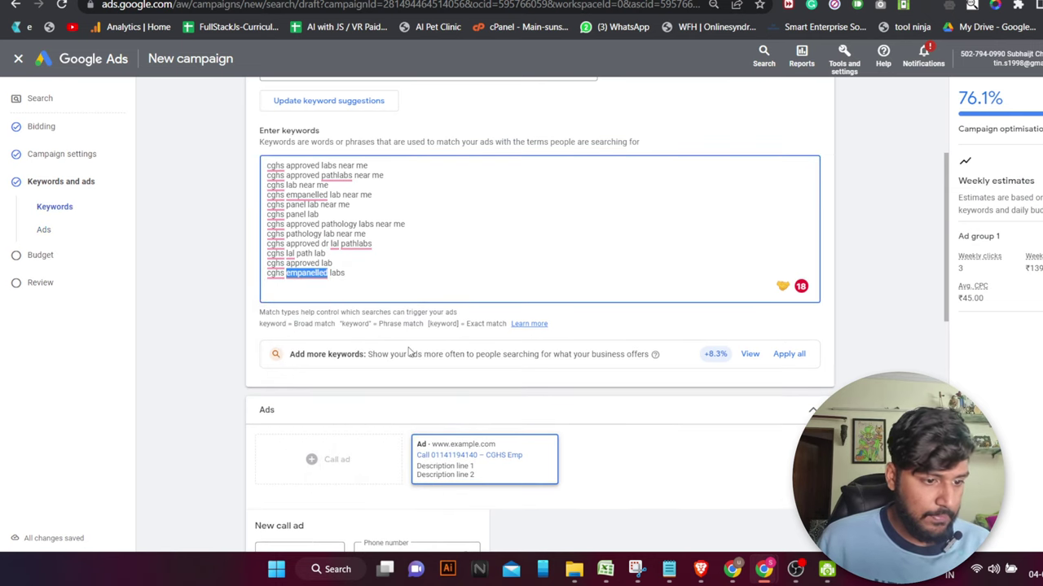
scroll(332, 477, "down", 4)
scroll(343, 481, "down", 1)
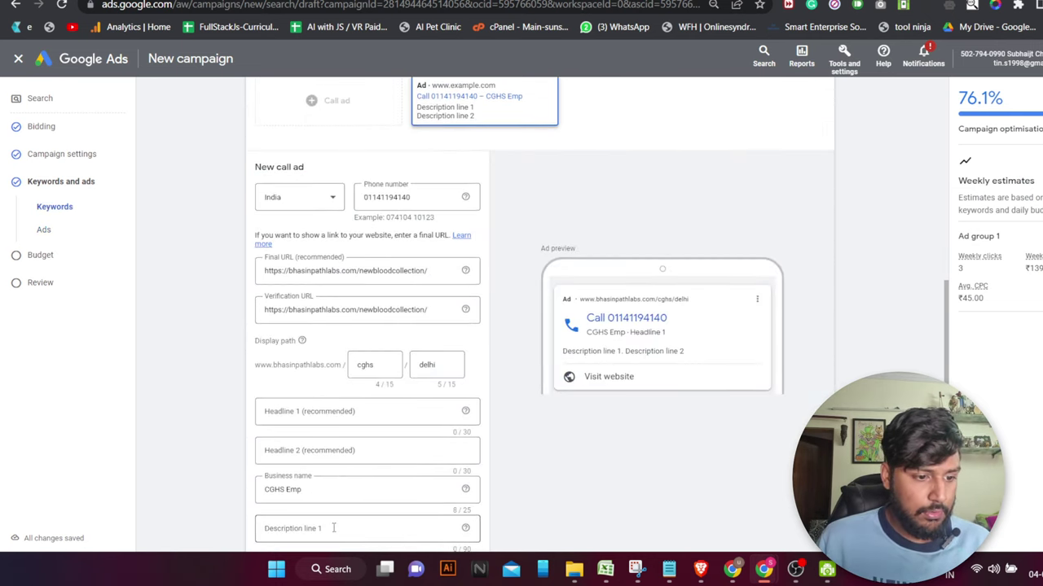
double_click(293, 489)
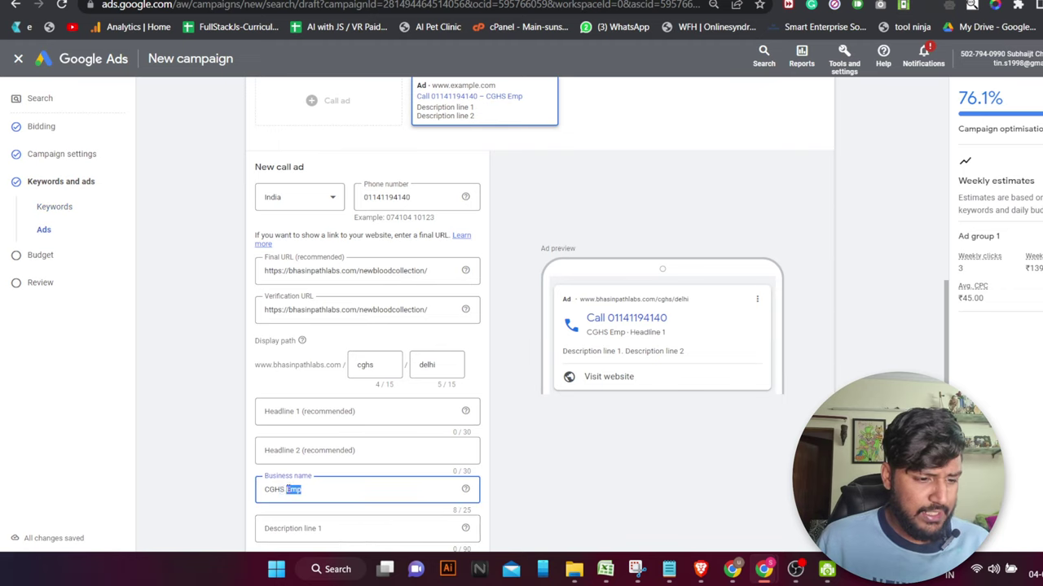
key("ctrl+v")
left_click(288, 490)
key("BackSpace")
type("E")
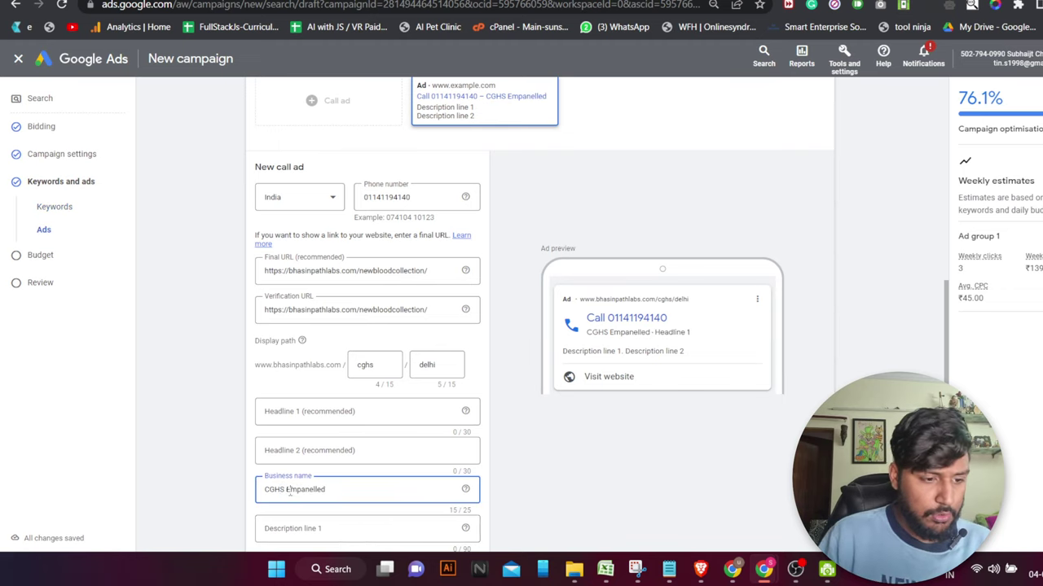
Extend the call ad's business name to "CGHS Empanelled Path Lab"
left_click(387, 492)
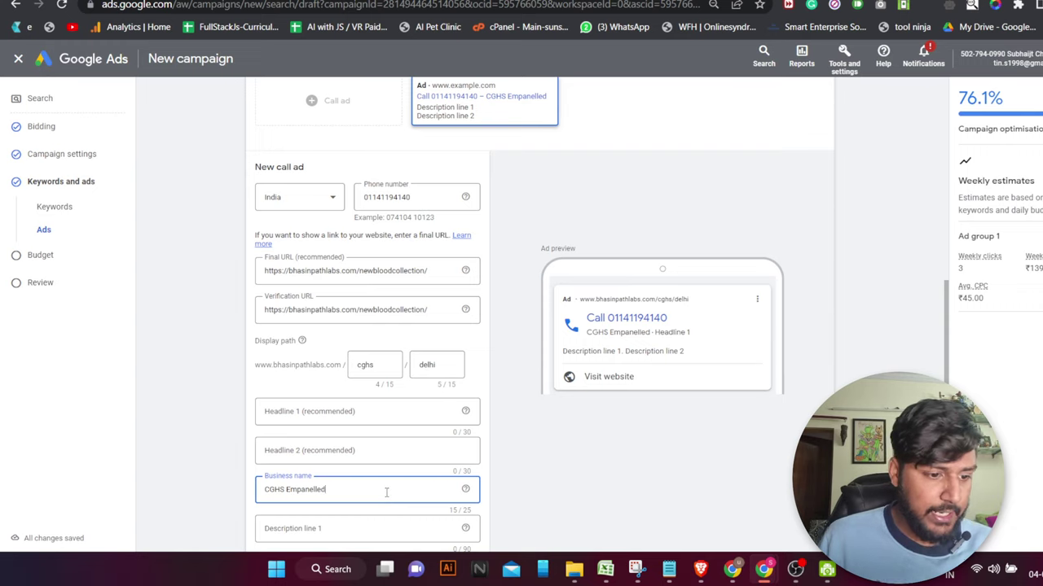
type("LA")
key("BackSpace")
key("BackSpace")
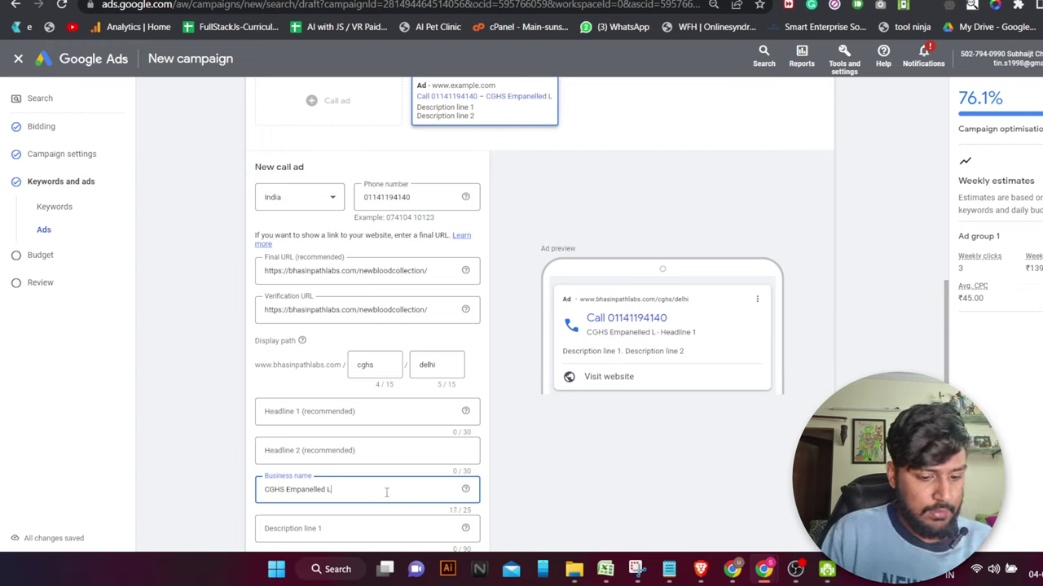
type("PAth")
key("BackSpace")
key("BackSpace")
key("BackSpace")
key("BackSpace")
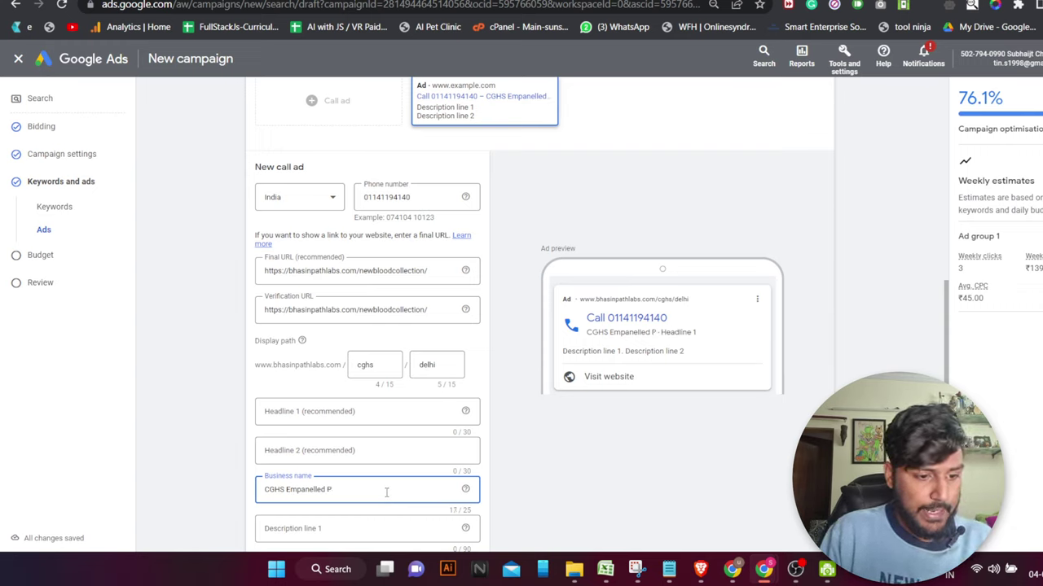
type("ath Lab")
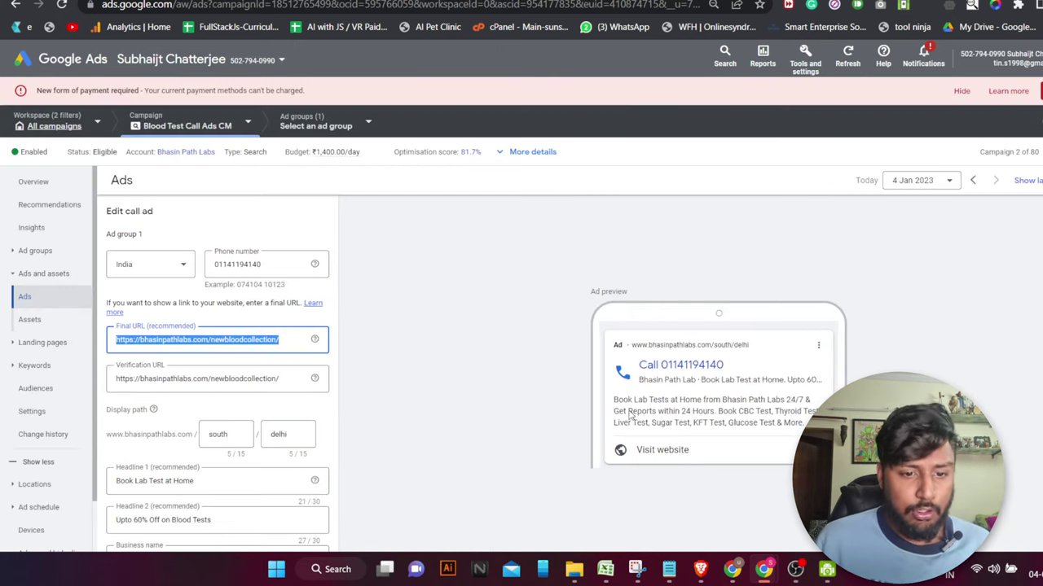
Copy headline 1 "Book Lab Test at Home" from the Blood Test Call Ads CM ad into the new call ad's headline 1
scroll(202, 365, "down", 2)
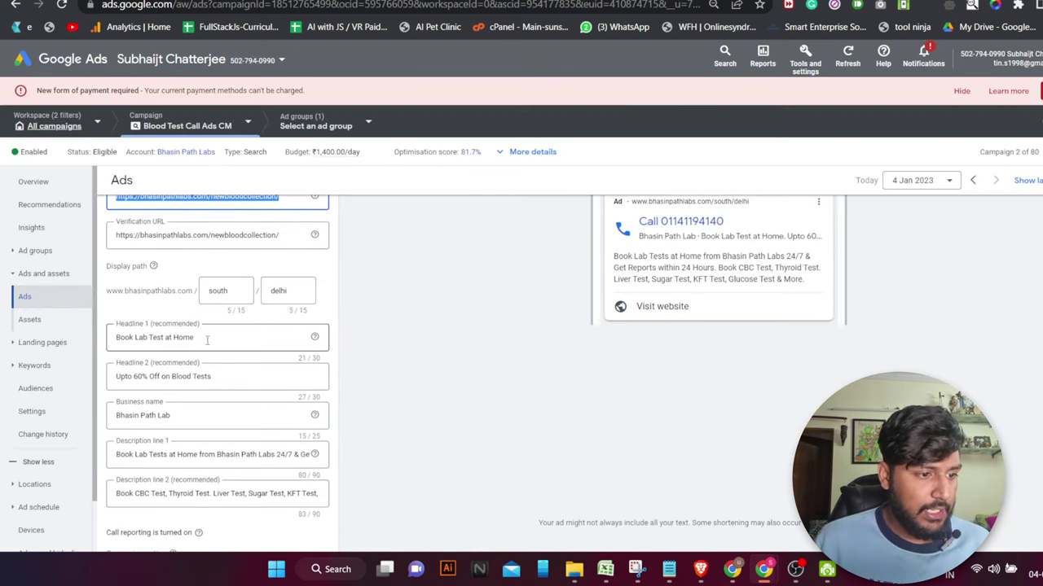
left_click_drag(206, 342, 106, 333)
key("ctrl+c")
key("ctrl+Tab")
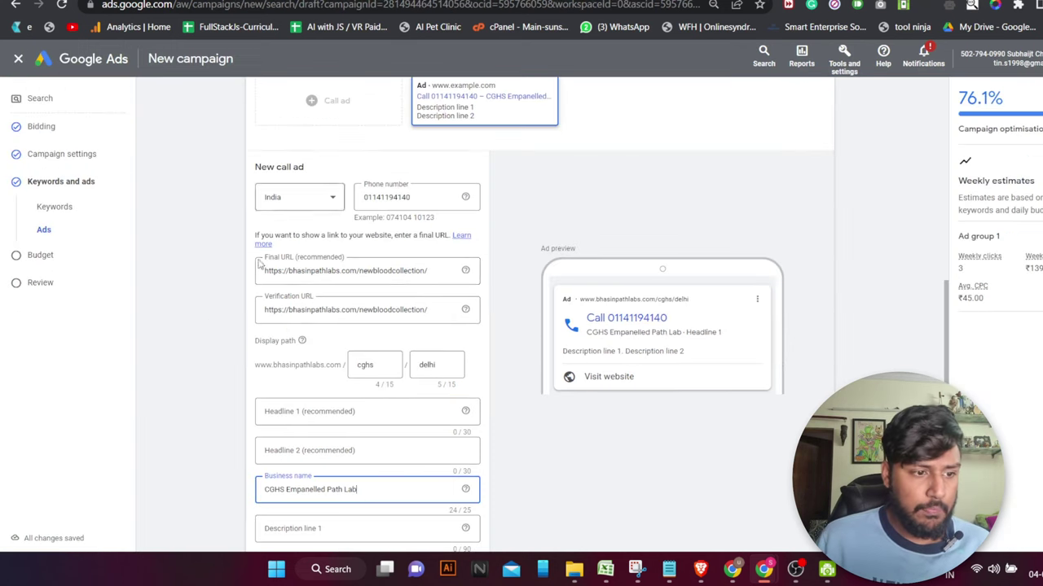
left_click(344, 416)
key("ctrl+v")
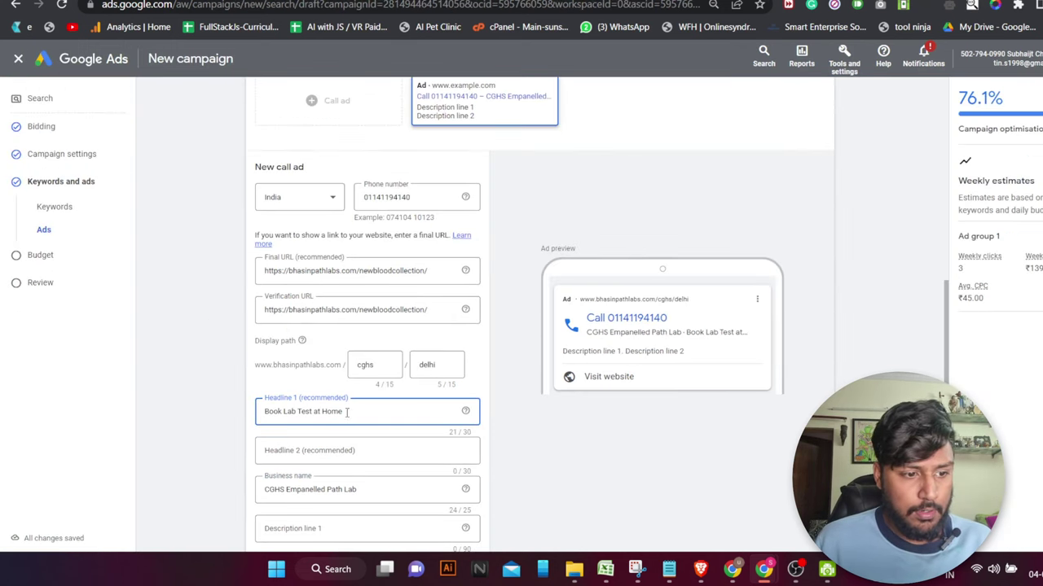
left_click(283, 411)
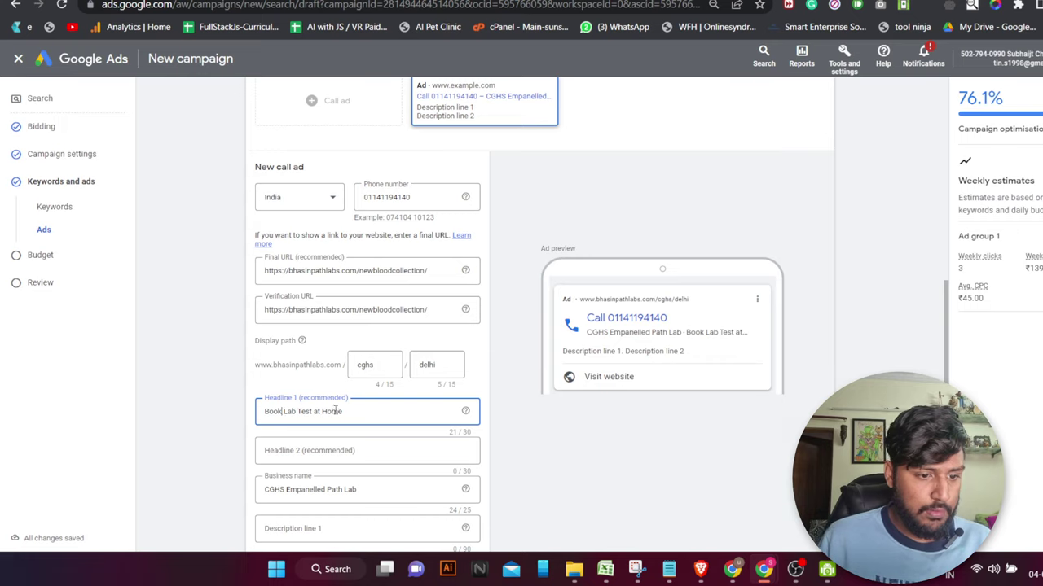
type("Bloo")
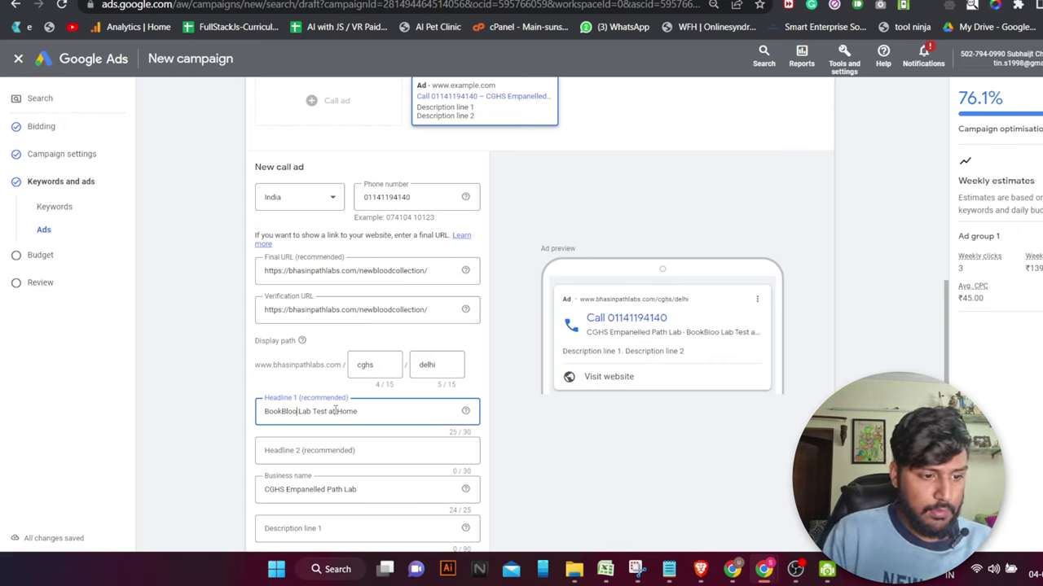
key("BackSpace")
key("BackSpace")
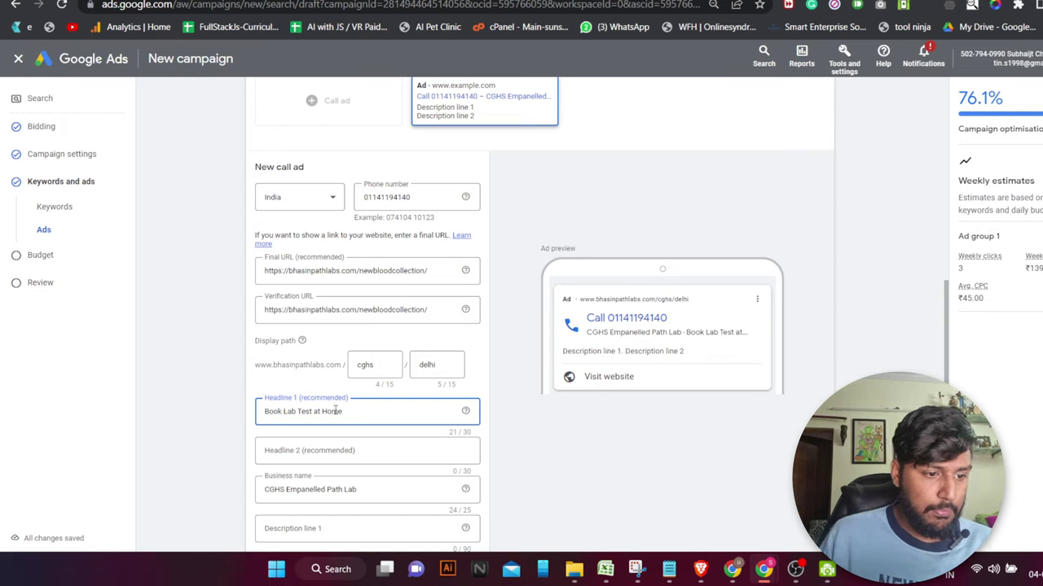
Enter "CGHS Panel Lab 24/7 365 Days" as headline 2, consulting the existing Blood Test ad's wording
left_click(362, 449)
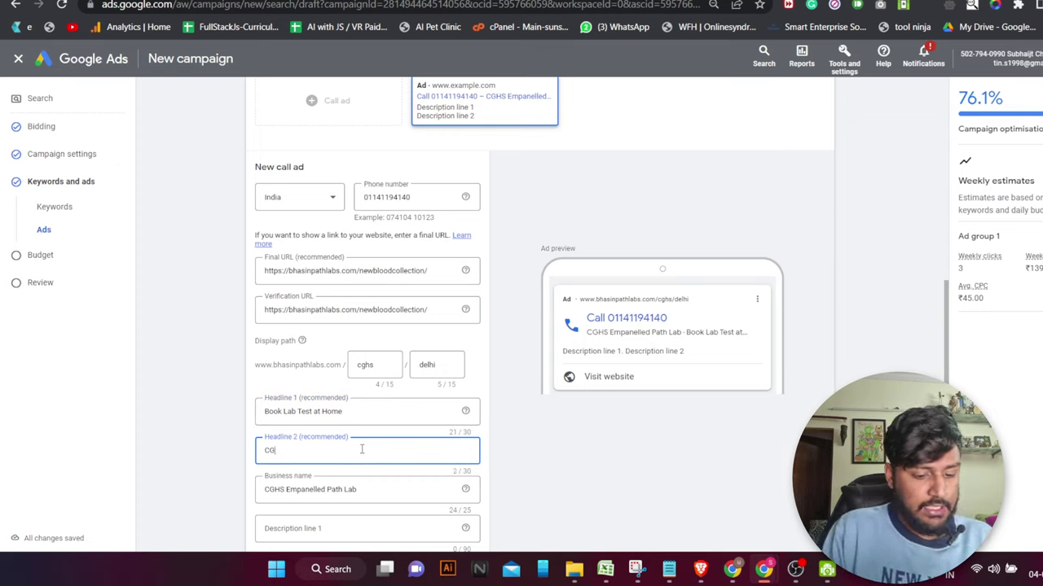
type("CGHS Pane")
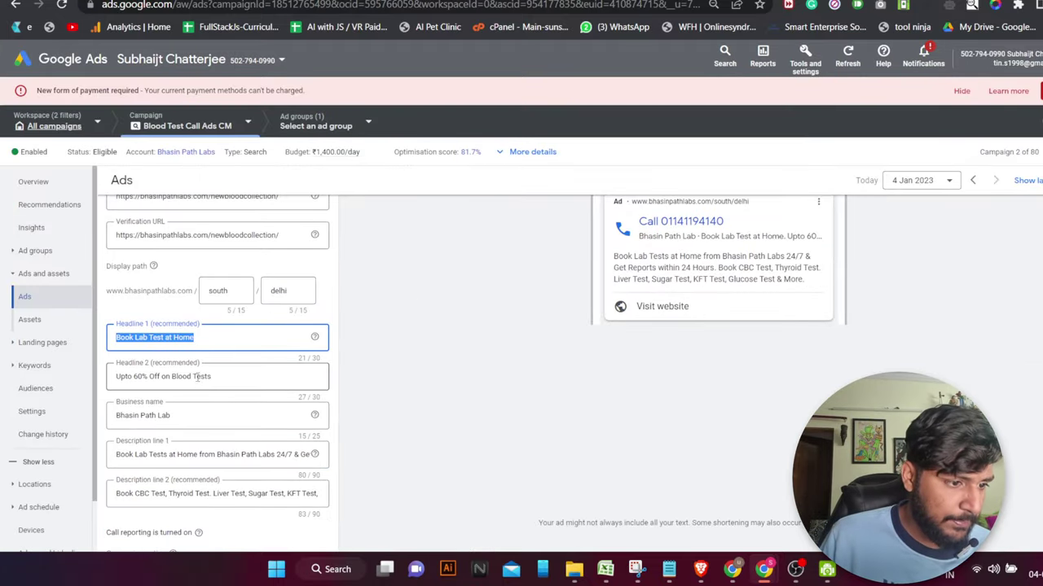
left_click_drag(217, 376, 133, 377)
scroll(227, 461, "down", 1)
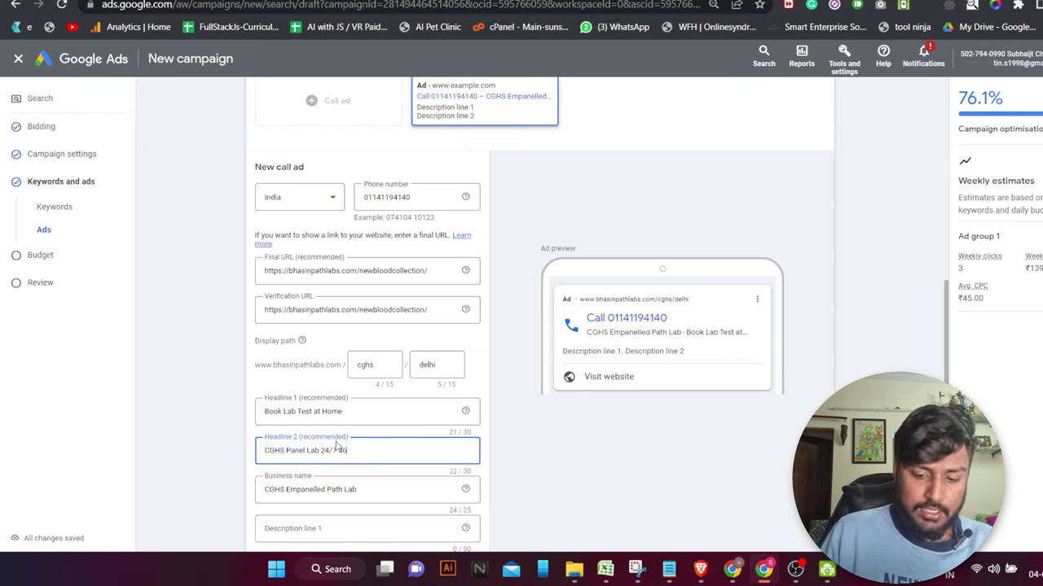
type("ays")
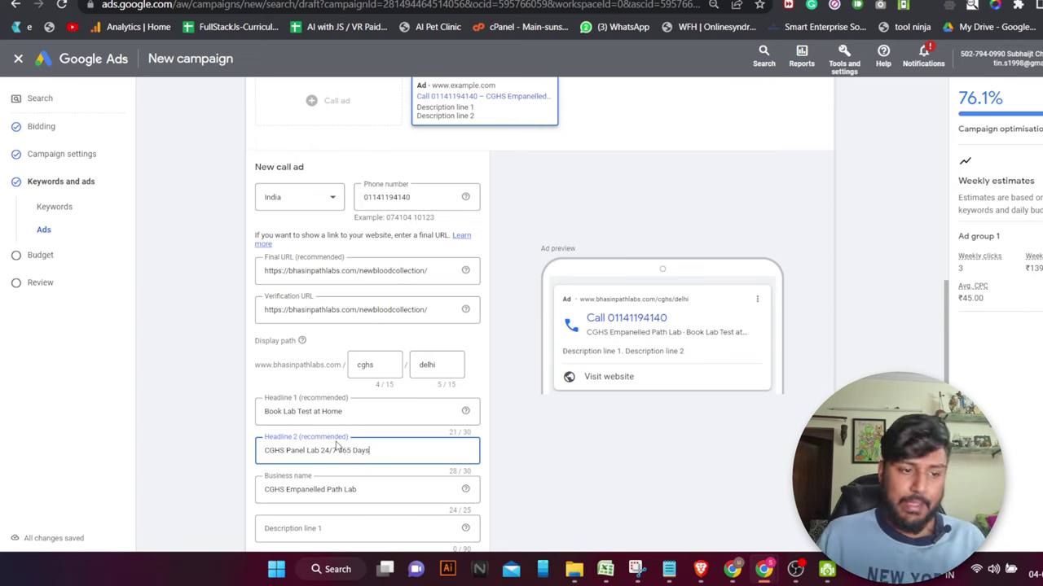
Replace headline 1 with headline 2's text "CGHS Panel Lab 24/7 365 Days", and paste over headline 2 from the clipboard history as well
triple_click(378, 454)
key("super+c")
triple_click(367, 411)
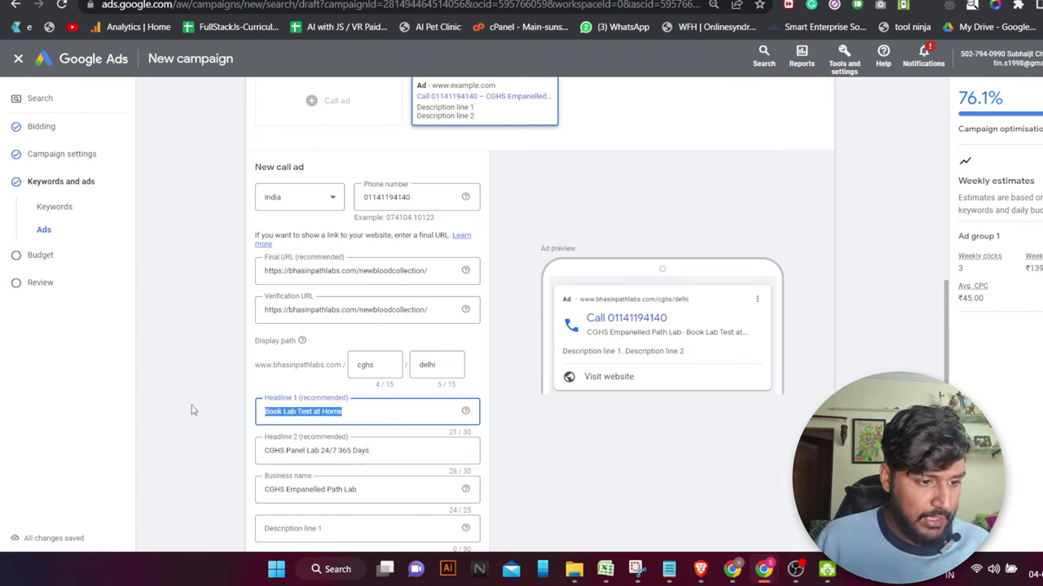
key("super+v")
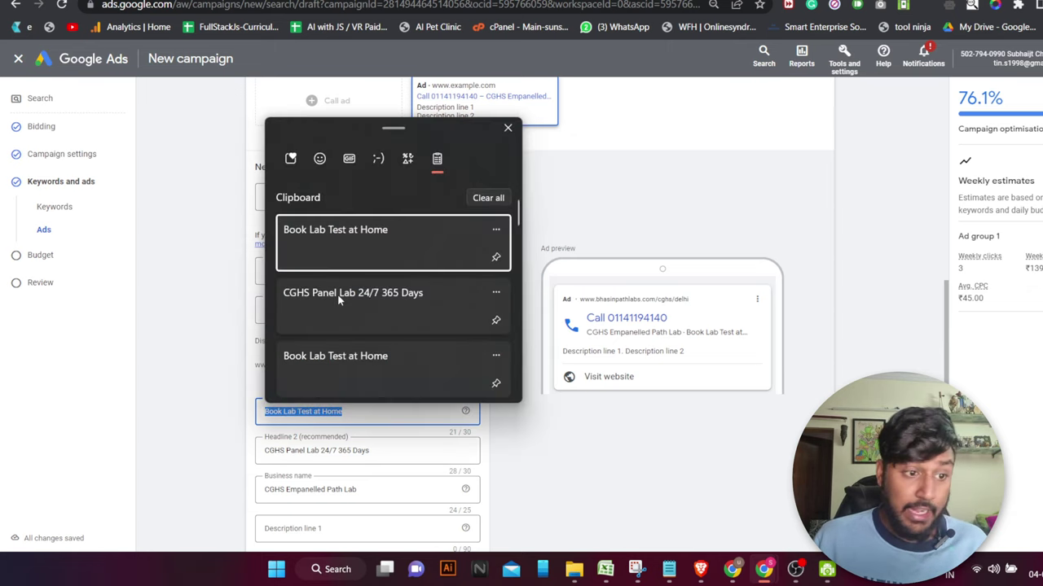
left_click(341, 300)
triple_click(382, 451)
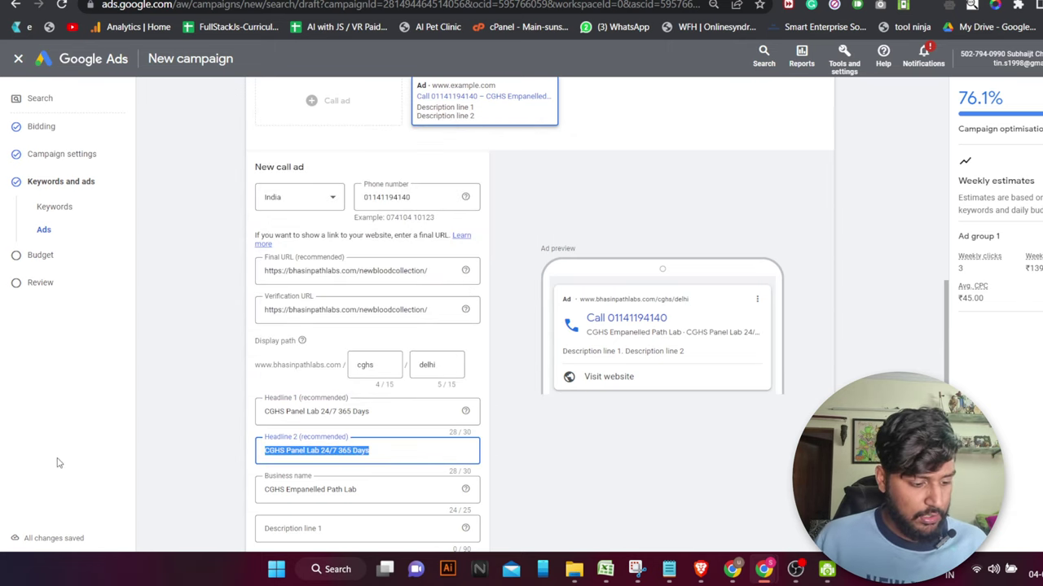
key("super+v")
left_click(305, 336)
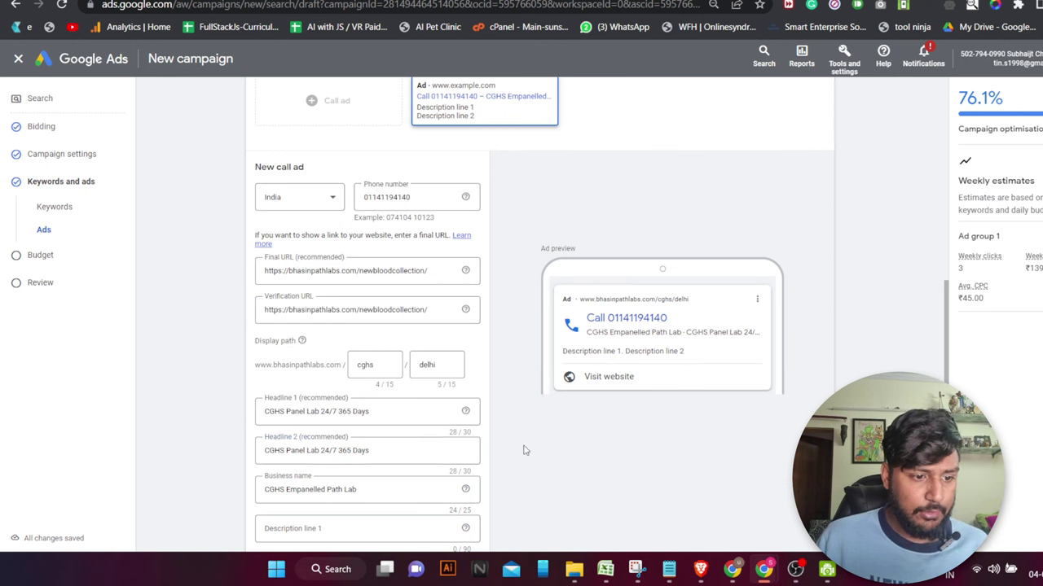
Copy "Book Lab Tests at Home from Bhasin Path Labs 24/7 & Get Reports within 24 Hours." from the Blood Test ad into description line 1
scroll(209, 481, "down", 2)
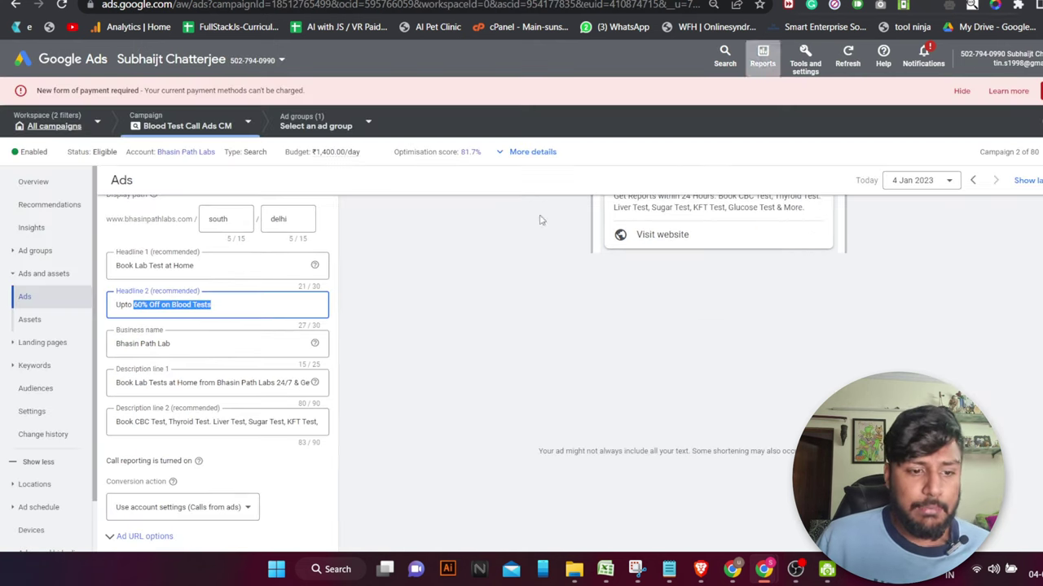
triple_click(186, 381)
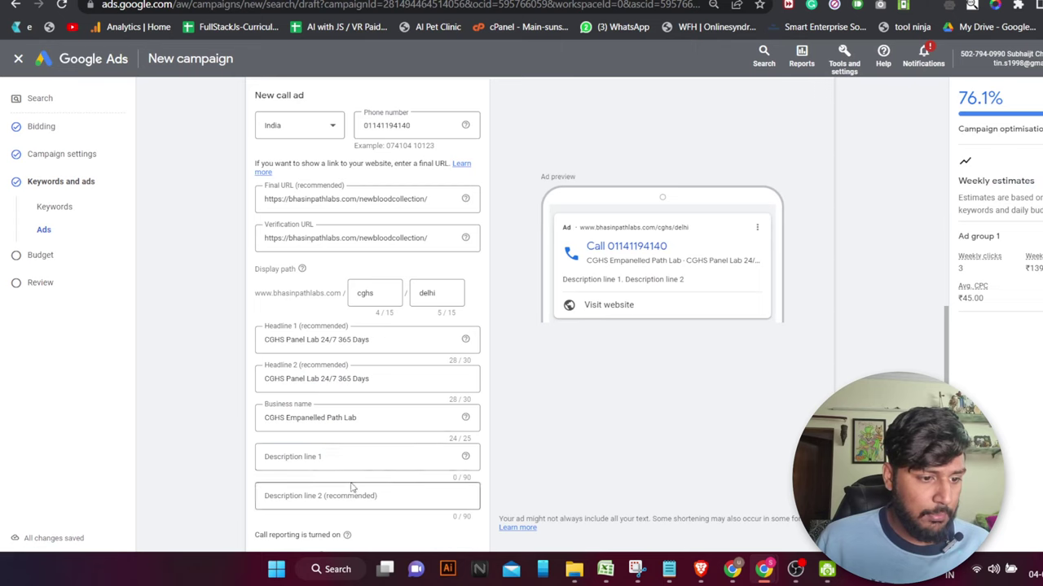
left_click(290, 447)
type("Book Lab Tests at Home from Bhasin Path Labs 24/7 & Get Reports within 24 Hours")
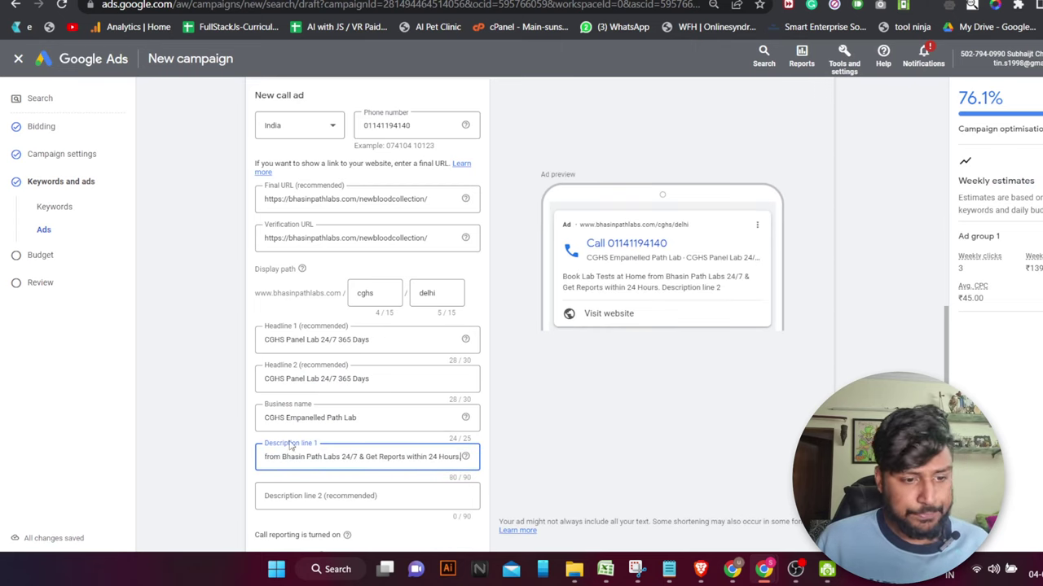
left_click_drag(323, 454, 209, 463)
left_click(386, 456)
left_click_drag(422, 456, 537, 457)
left_click(331, 456)
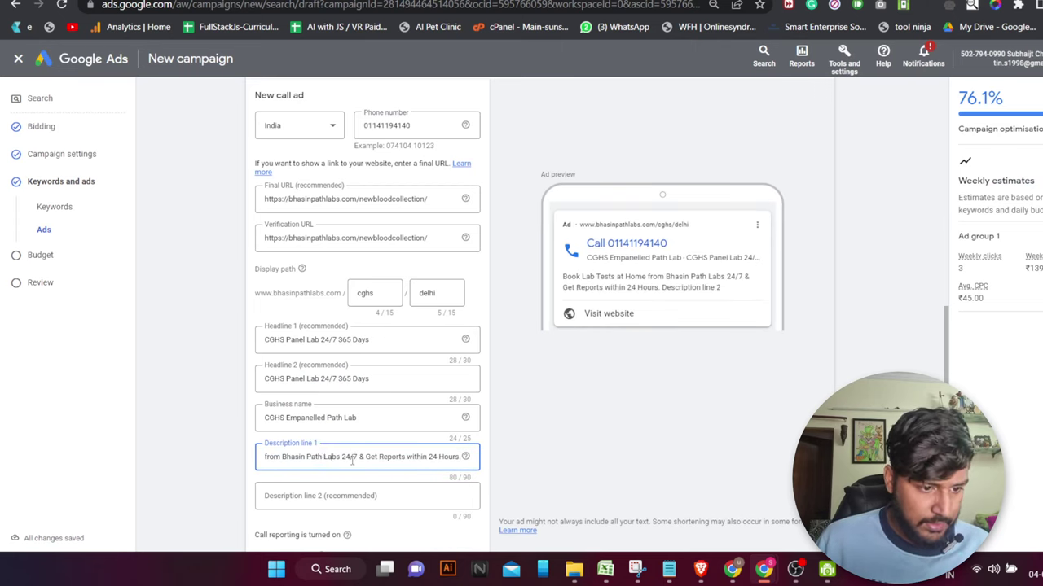
left_click_drag(423, 457, 479, 458)
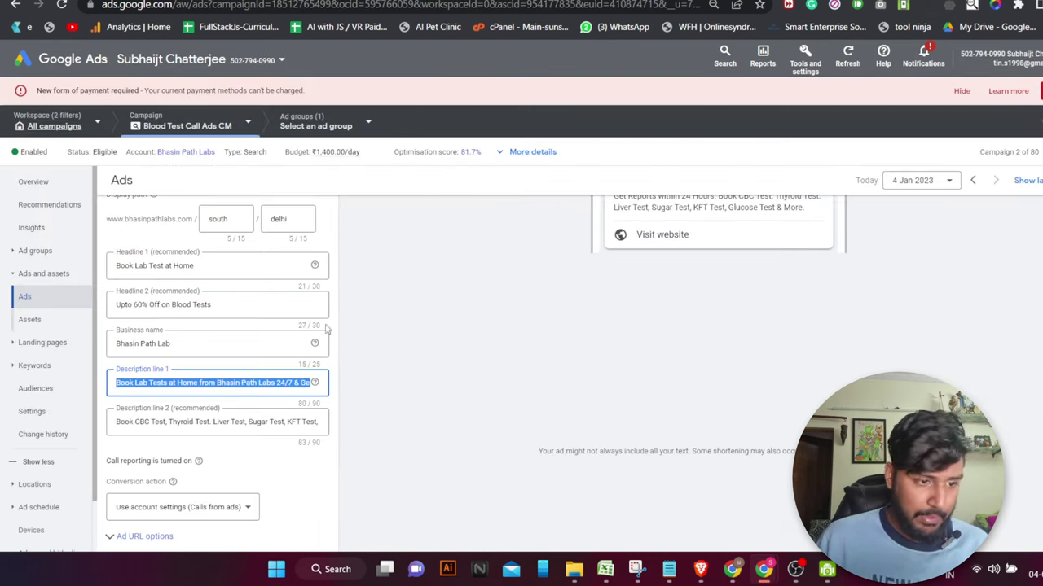
Fill description line 2 with "Book CBC Test, Thyroid Test. Liver Test, Sugar Test, KFT Test, Glucose Test & More." and finish the ad
left_click(250, 423)
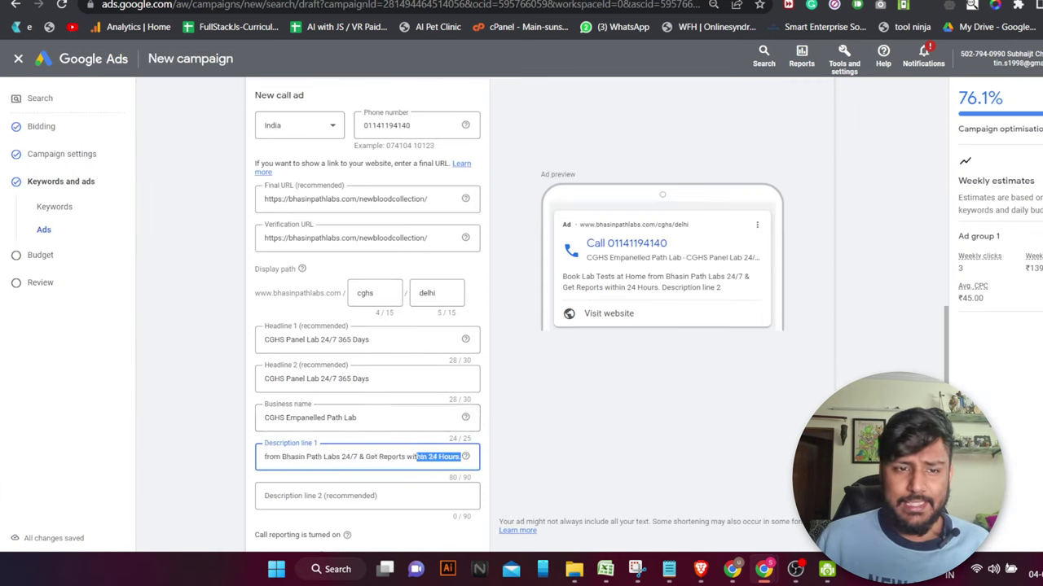
left_click(271, 457)
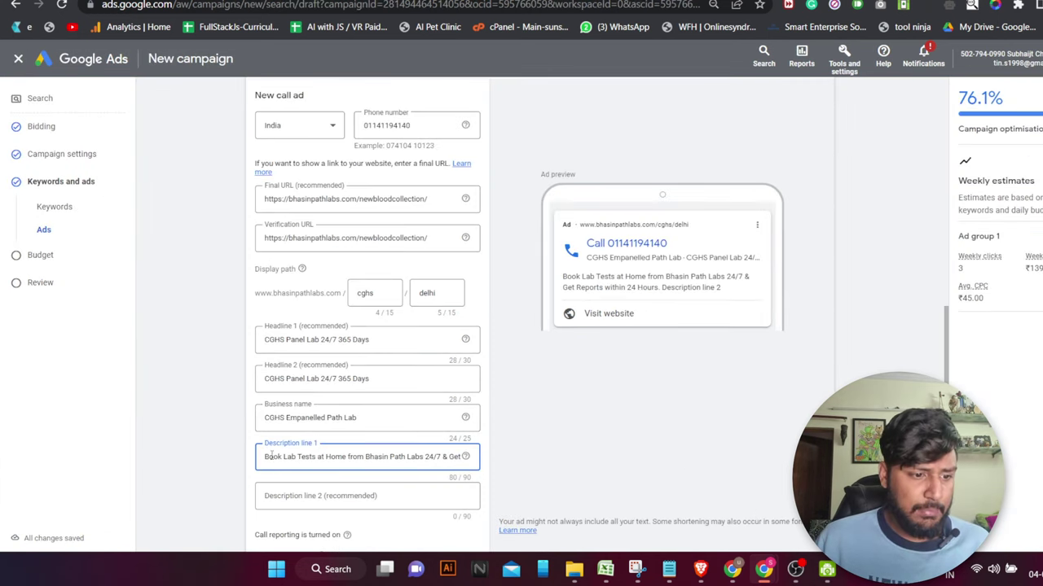
left_click(297, 495)
type("Book CBC Test, Thyroid Test. Liver Test, Sugar Test, KFT Test, Glucose Test & More.")
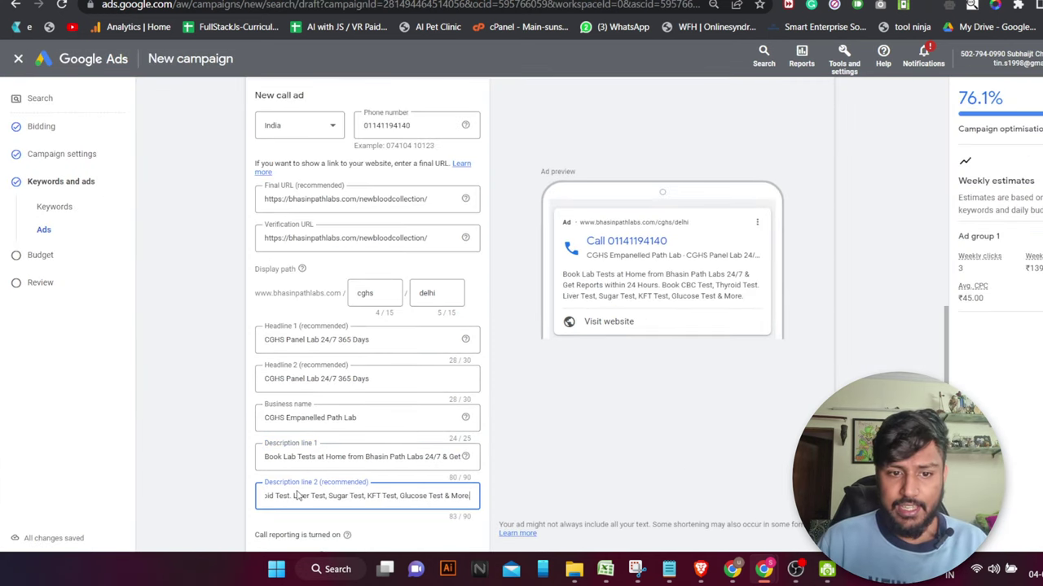
scroll(294, 488, "down", 2)
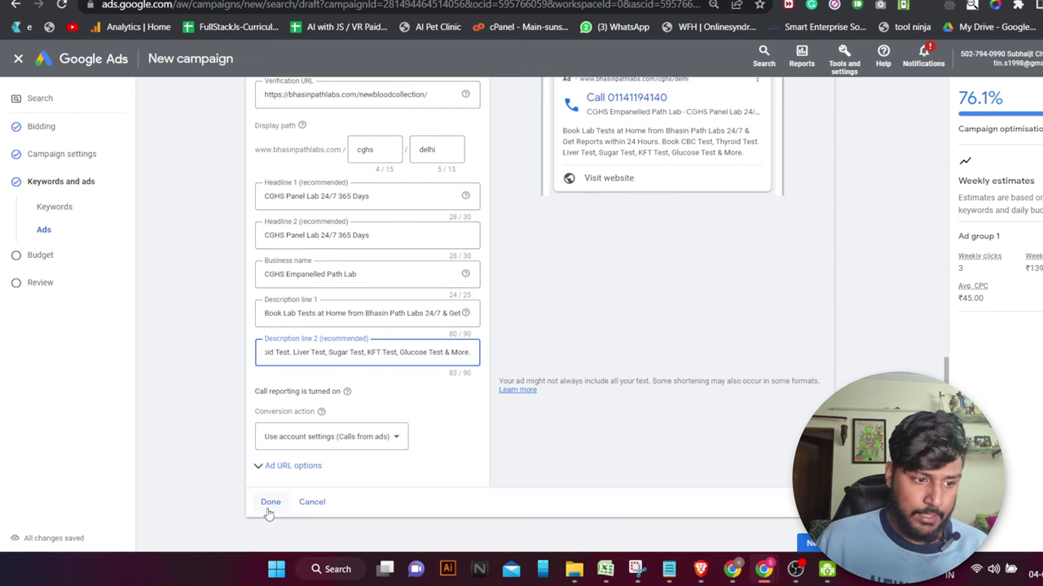
left_click(269, 503)
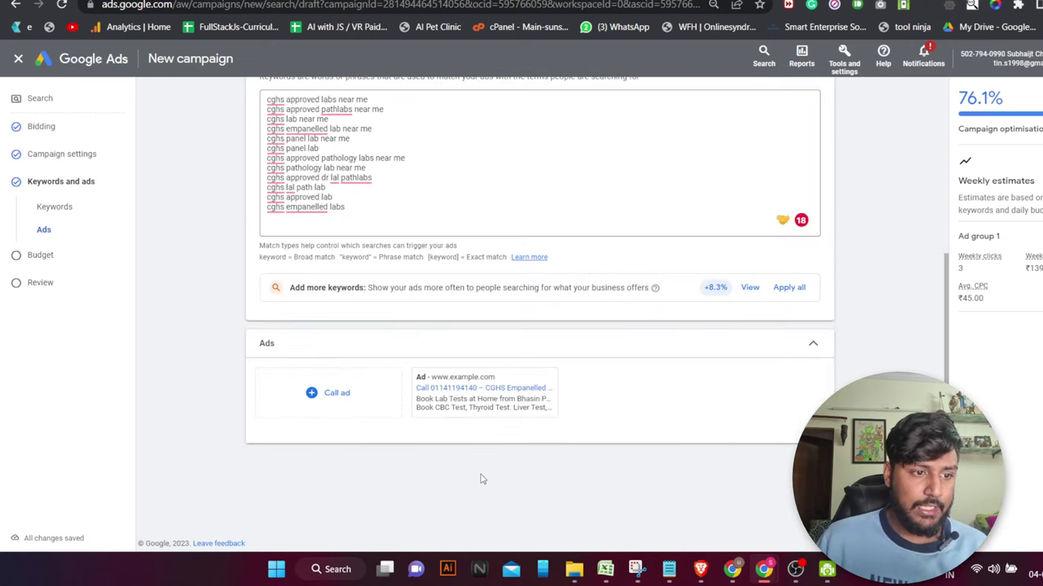
left_click(336, 393)
scroll(422, 397, "down", 4)
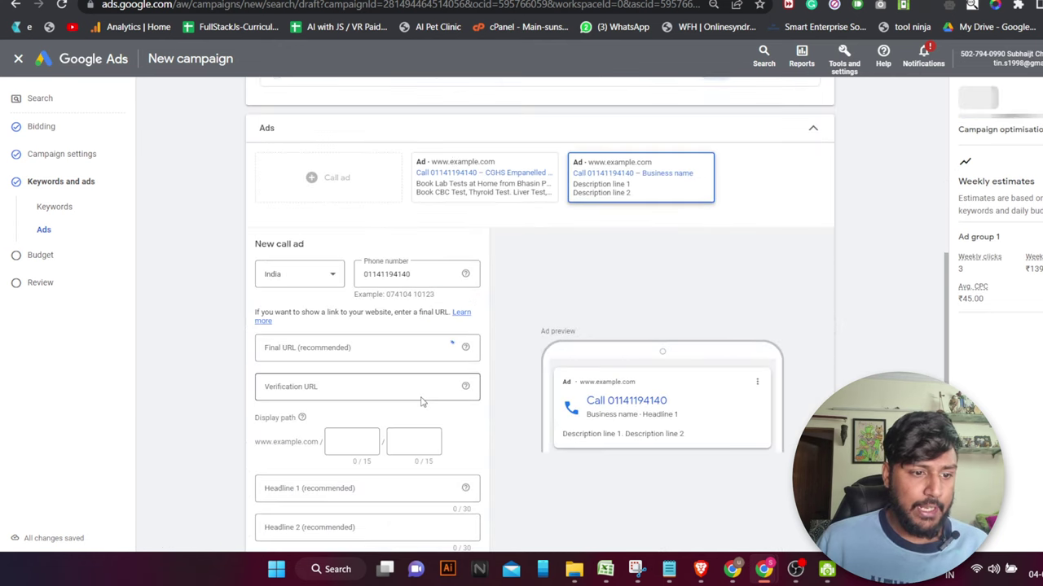
left_click(356, 274)
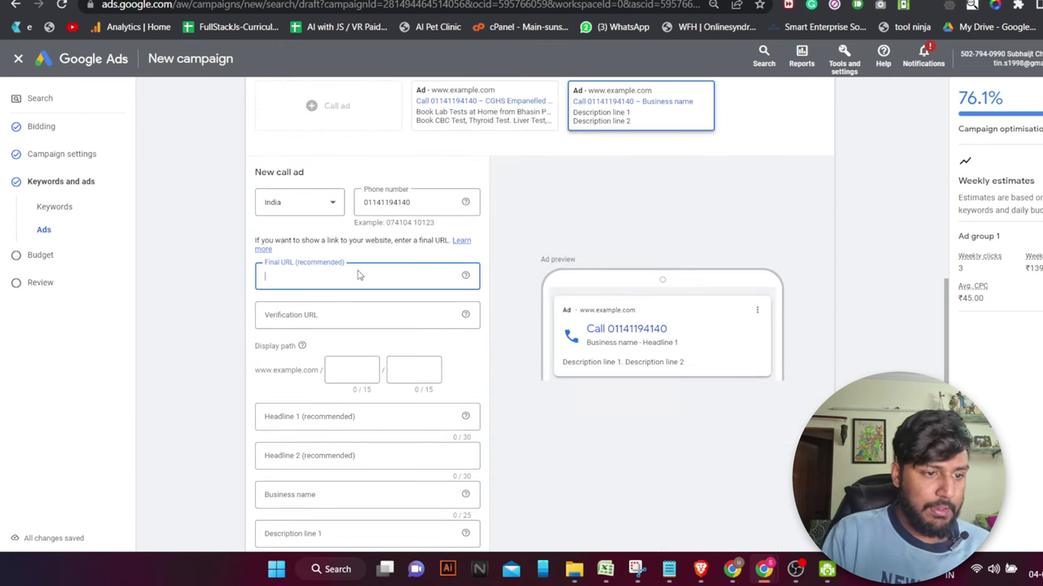
key("super+v")
key("Down")
key("Down")
key("Down")
key("Down")
key("Down")
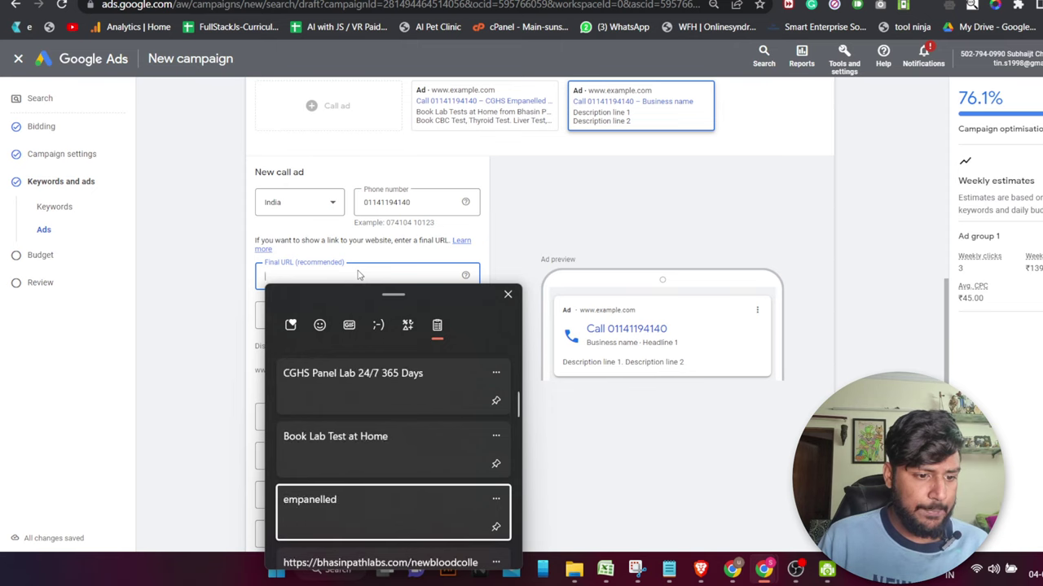
key("Down")
key("Return")
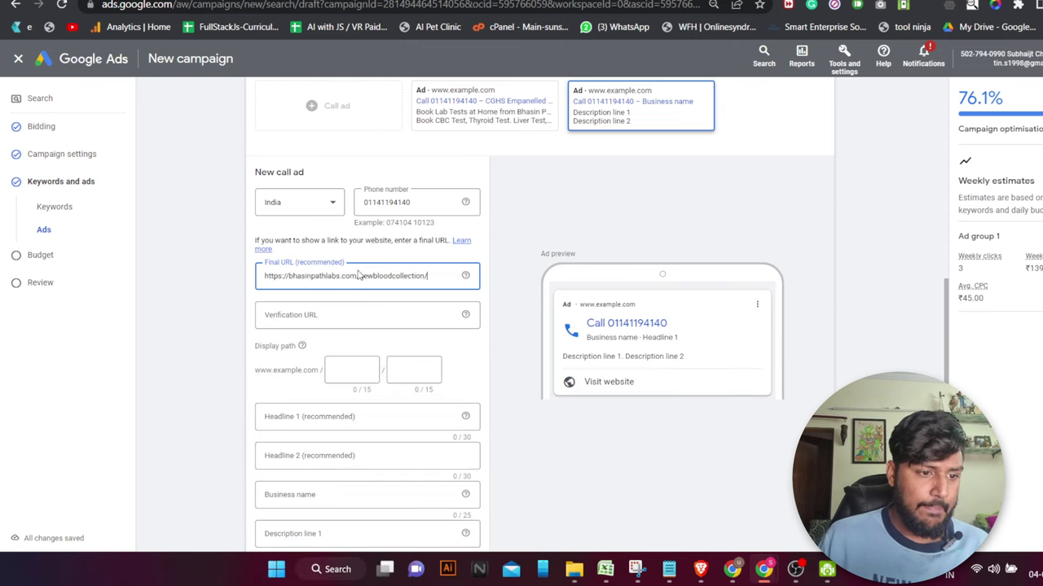
left_click(288, 316)
type("https://bhasinpathlabs.com/newbloodcollection/")
Set the second call ad's display path to "cghs" and "labs"
left_click(361, 370)
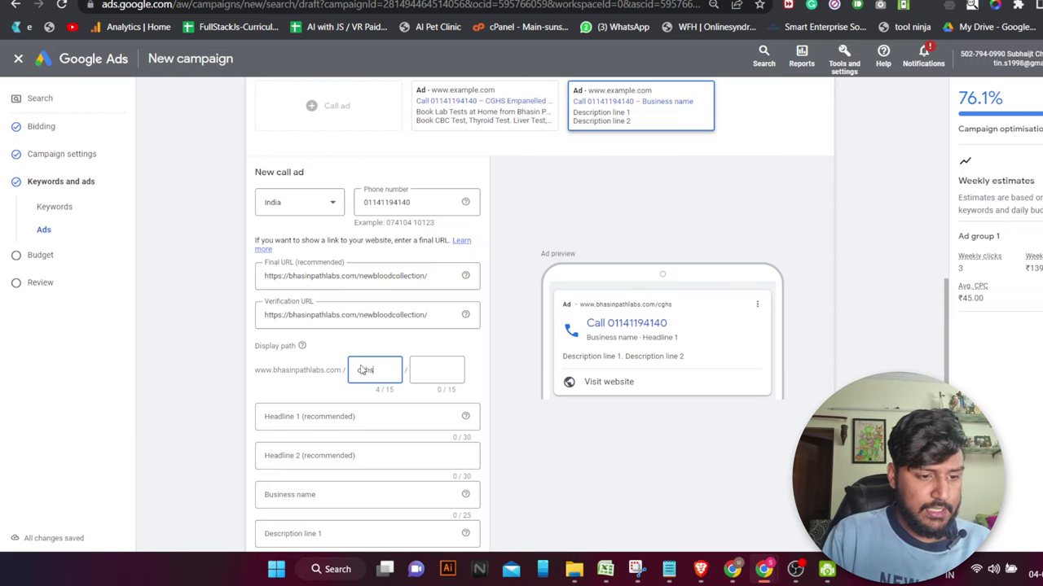
left_click(426, 367)
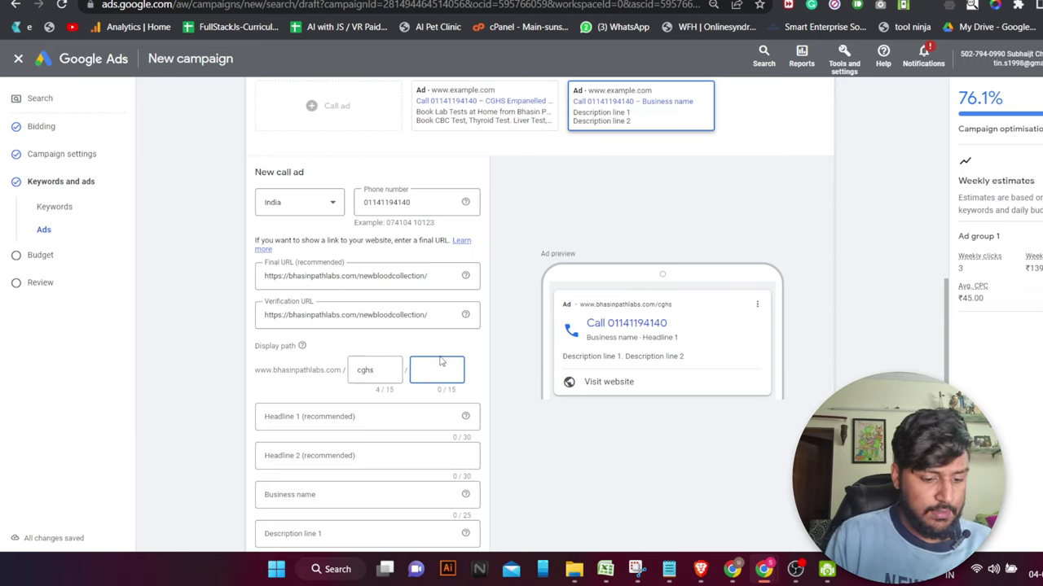
type("pagh")
key("BackSpace")
key("BackSpace")
key("BackSpace")
key("BackSpace")
key("BackSpace")
key("BackSpace")
key("BackSpace")
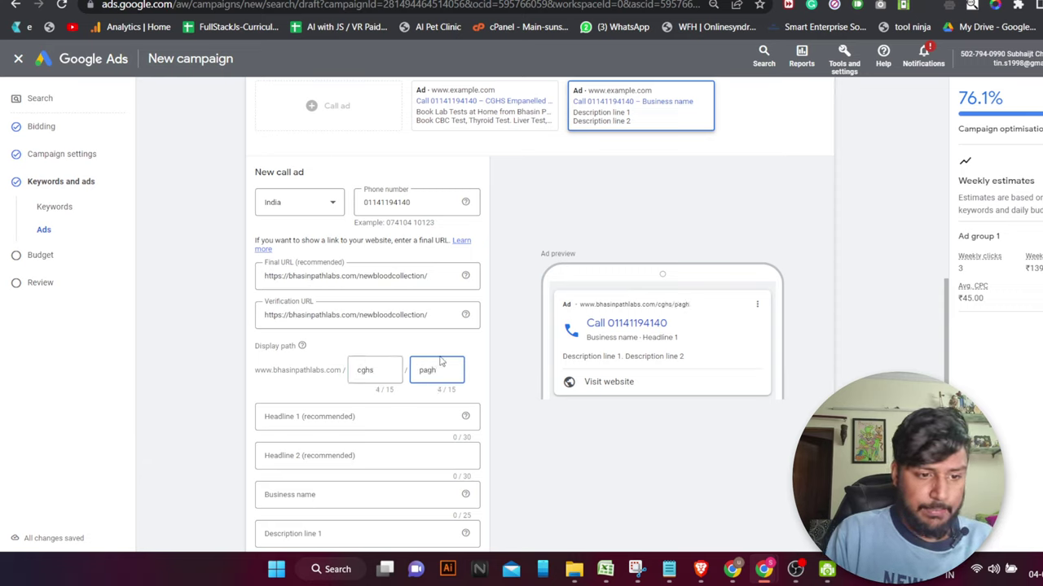
type("labs")
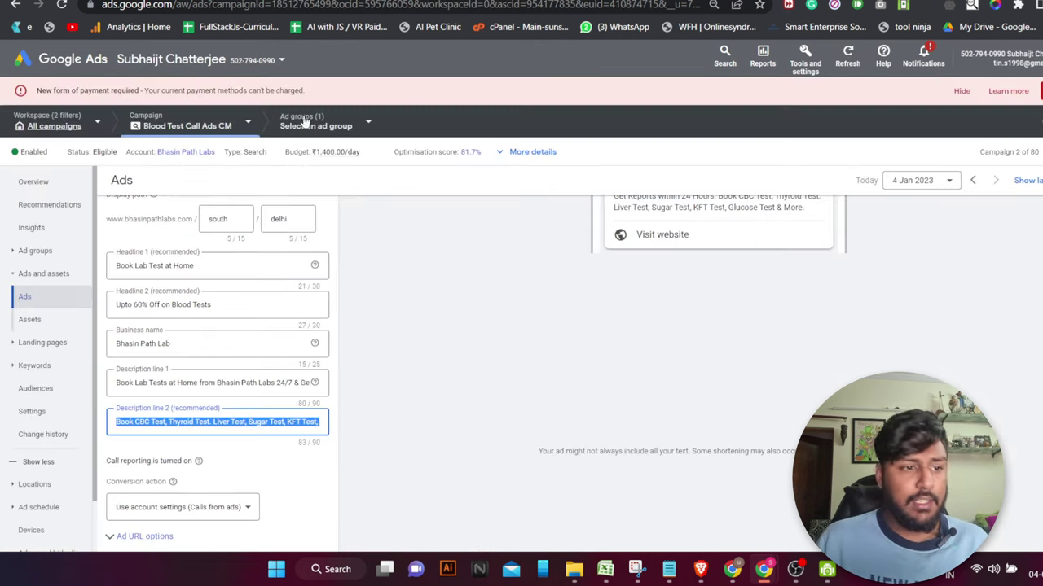
Copy the business name "Bhasin Path Labs" from the second Blood Test Call Ads CM ad into the new call ad
scroll(267, 319, "down", 5)
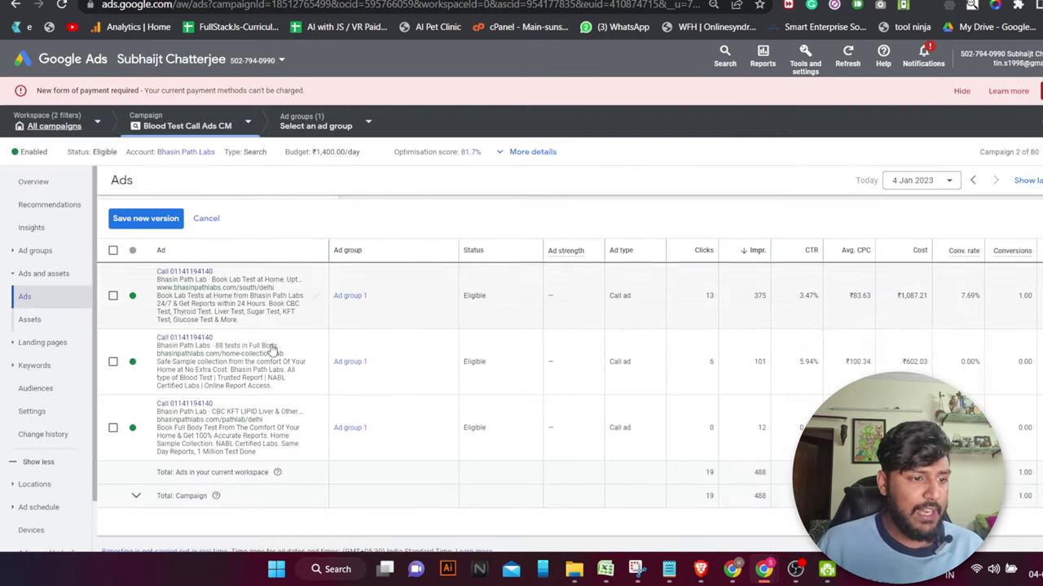
left_click(311, 363)
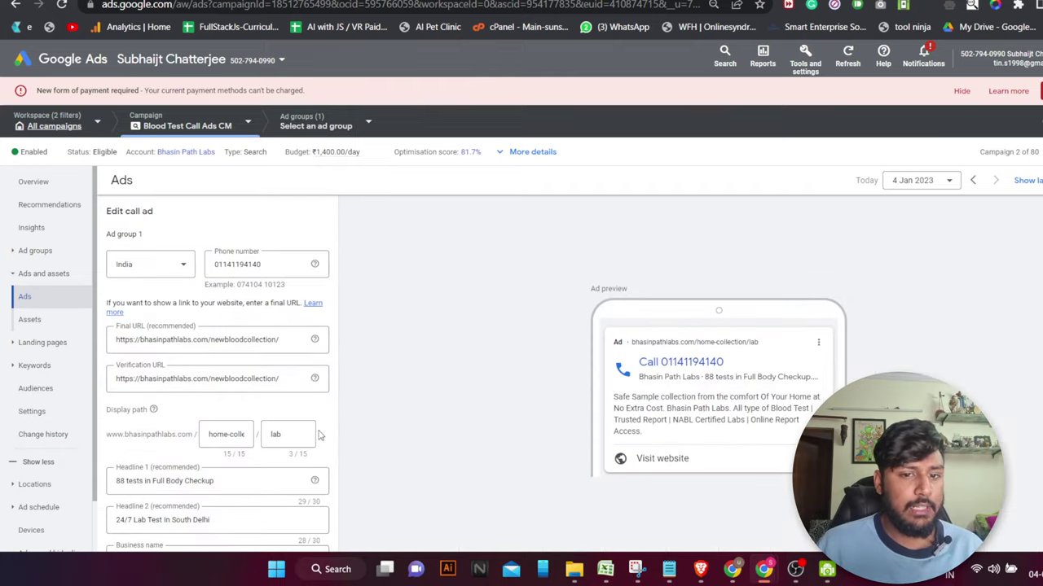
scroll(269, 379, "down", 2)
left_click_drag(198, 414, 8, 396)
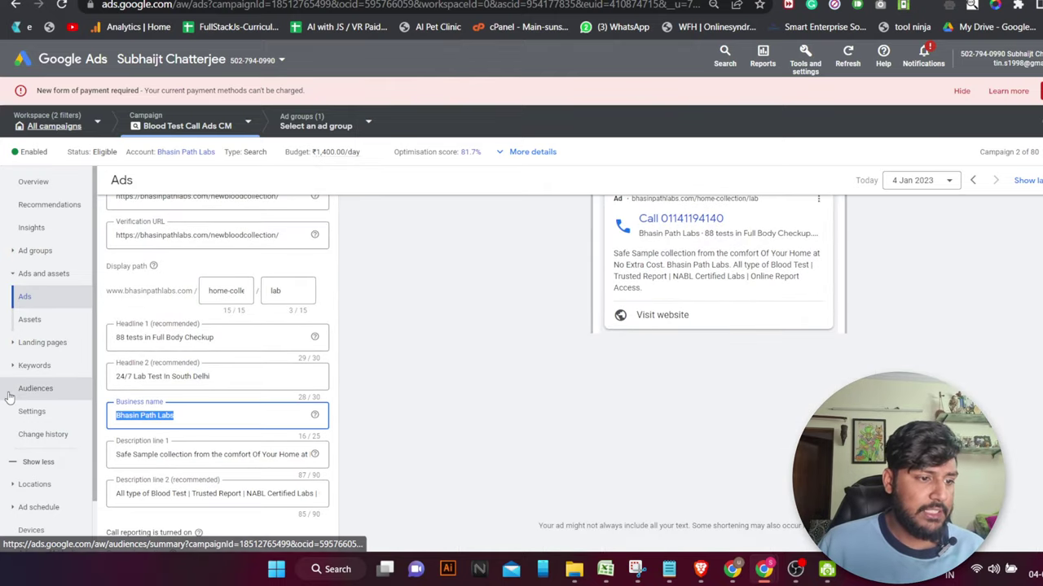
key("ctrl+Tab")
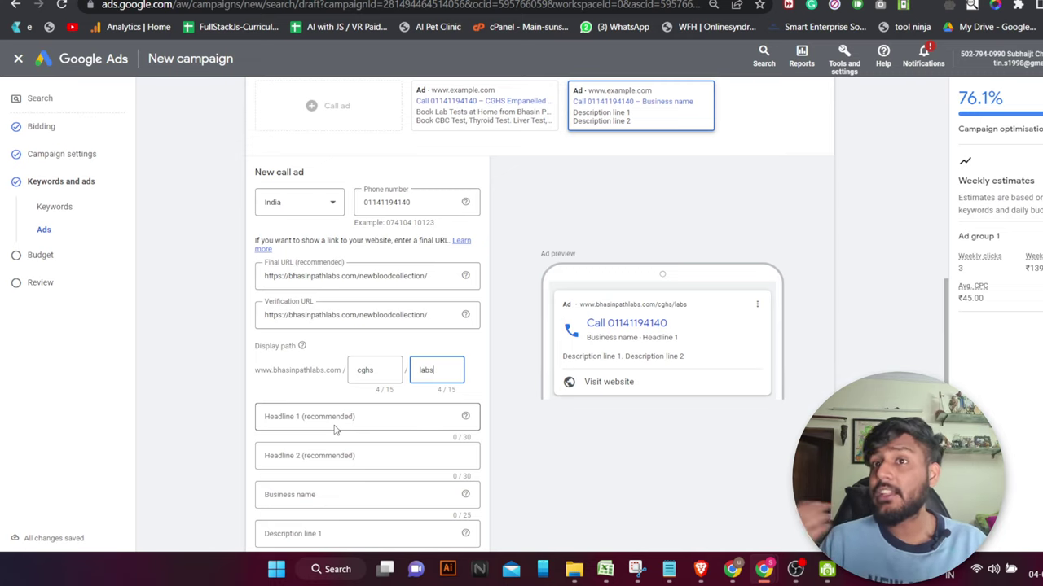
scroll(334, 430, "down", 1)
left_click(300, 434)
type("Bhasin Path Labs")
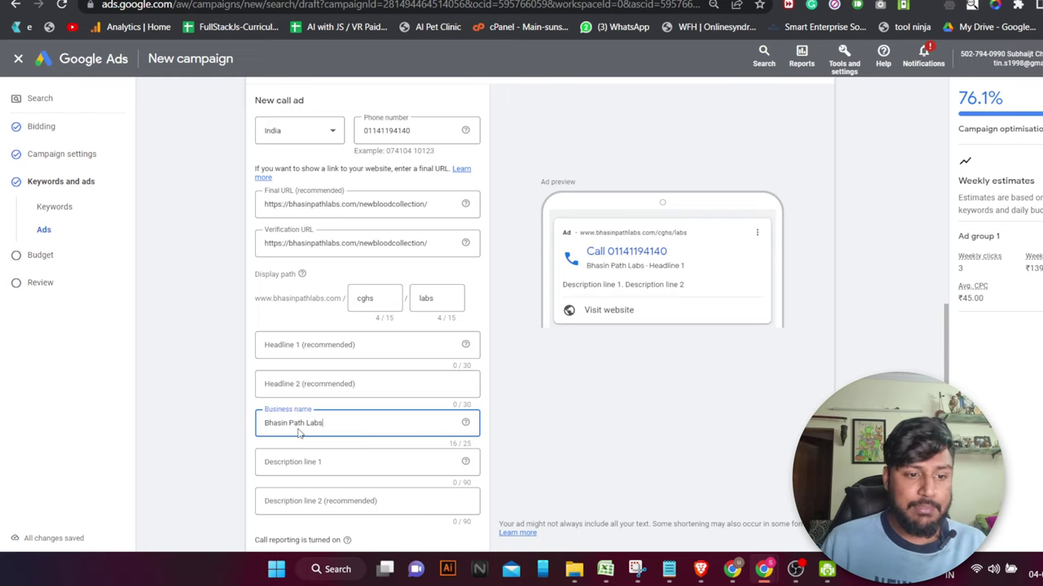
type(" CGHS")
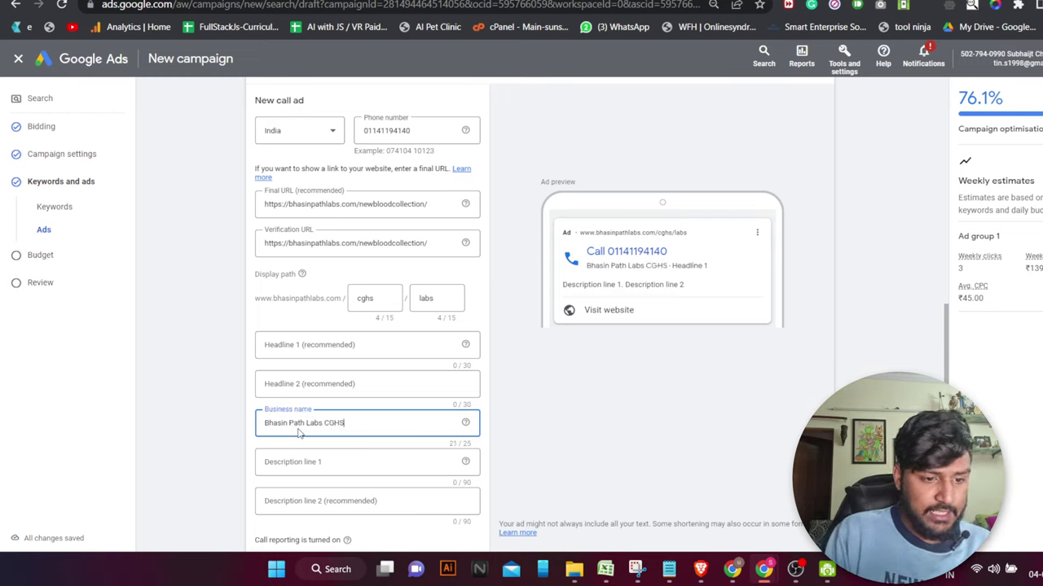
type(" Apr")
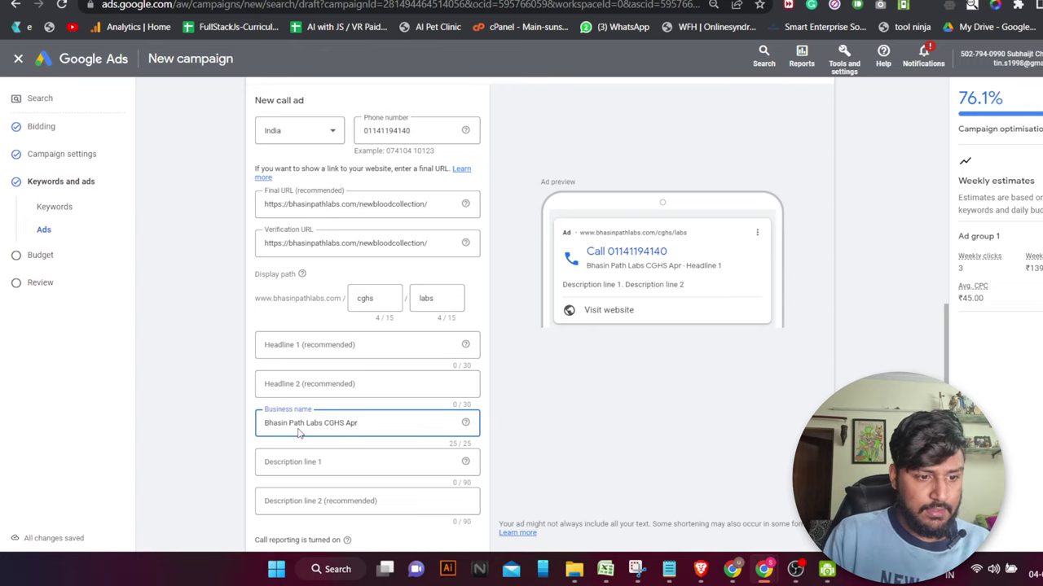
key("BackSpace")
key("BackSpace")
key("BackSpace")
key("BackSpace")
key("BackSpace")
key("BackSpace")
key("BackSpace")
key("BackSpace")
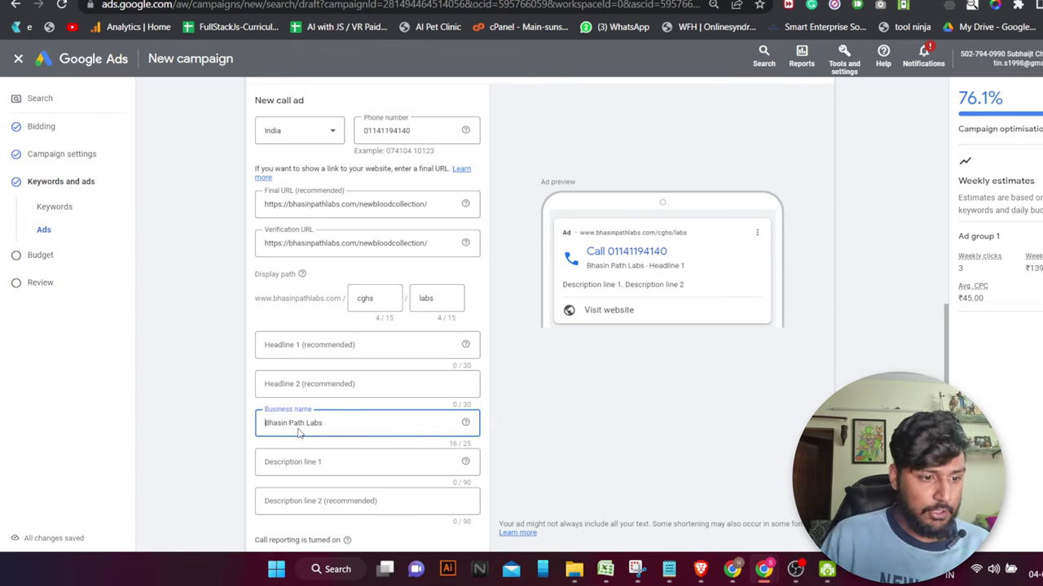
Put "CGHS" in front of the business name so that it reads "CGHS Bhasin Path Labs"
type("CGHS")
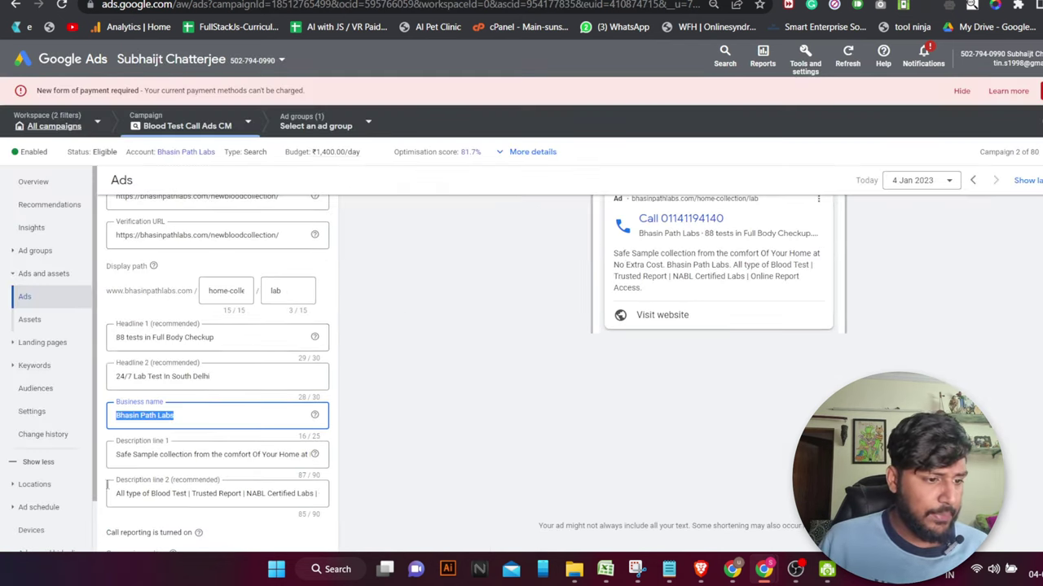
Copy headline 2 "24/7 Lab Test In South Delhi" from the existing Blood Test ad into the new call ad's headline 1
scroll(224, 267, "down", 1)
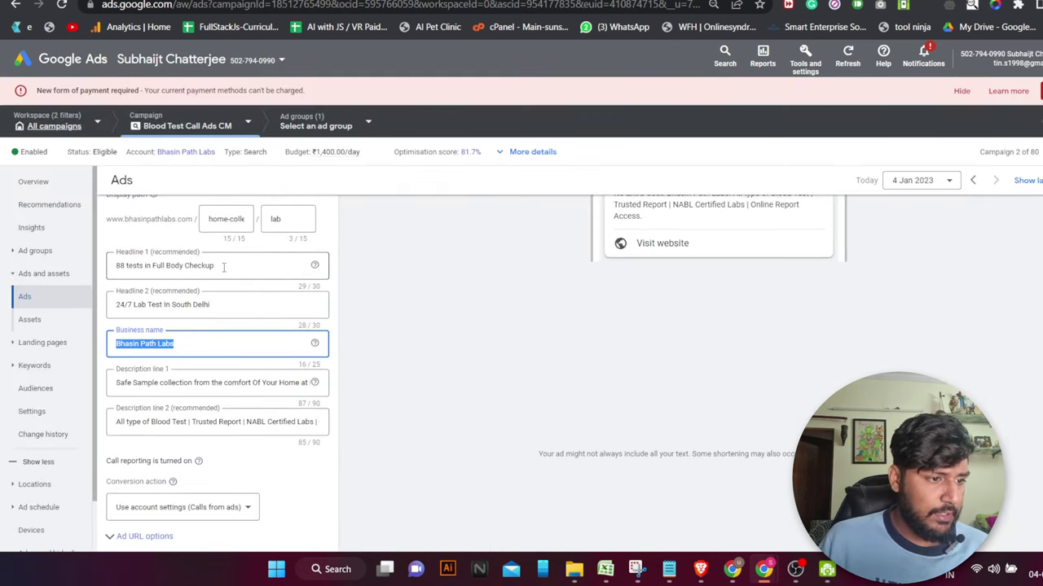
left_click_drag(217, 308, 70, 302)
key("ctrl+c")
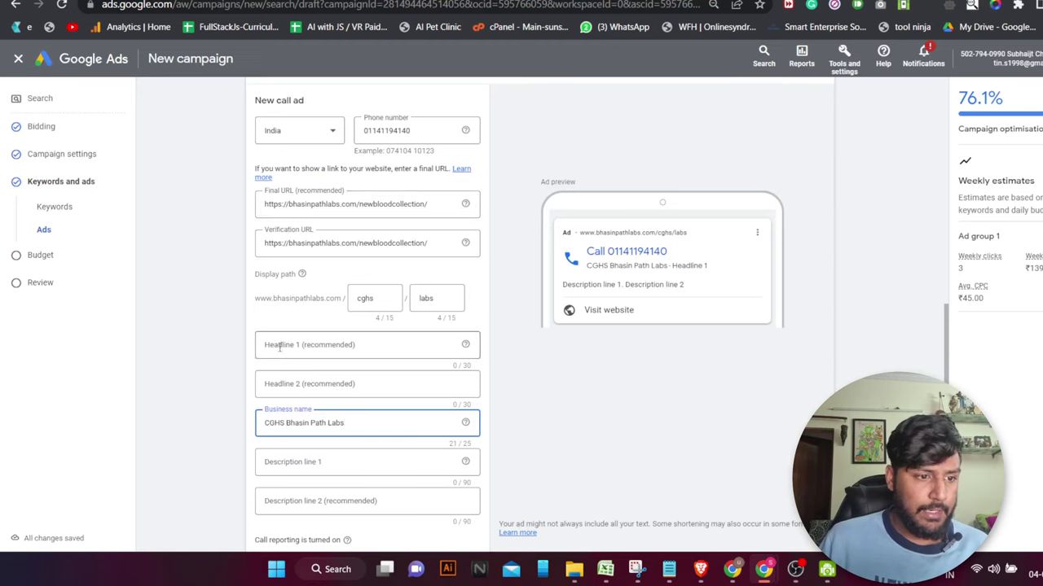
left_click(279, 347)
key("ctrl+v")
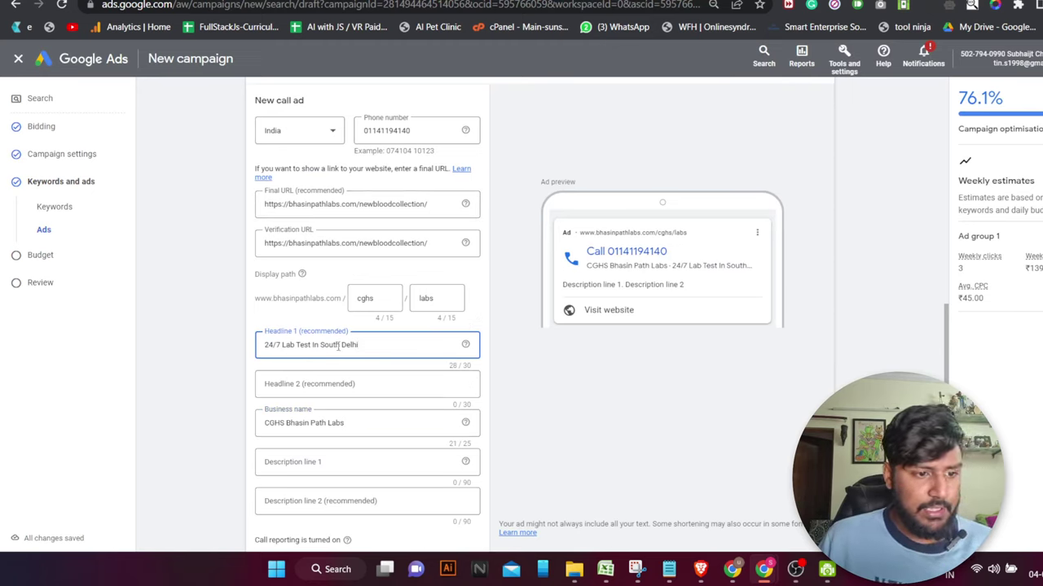
Set headline 2 of the second call ad to "CGHS Home Collection 24/7"
left_click(344, 383)
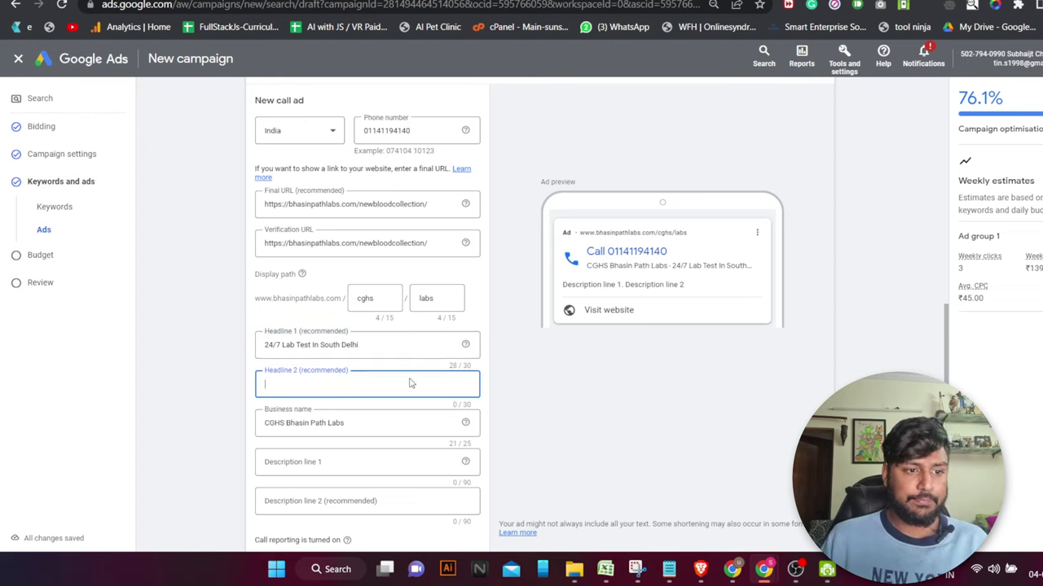
type("C")
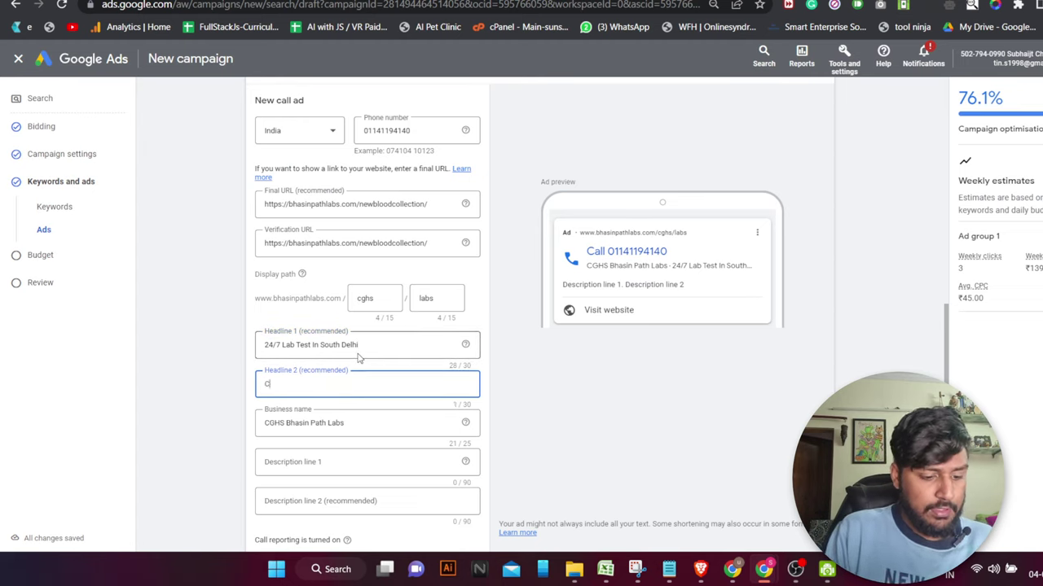
type("GHS")
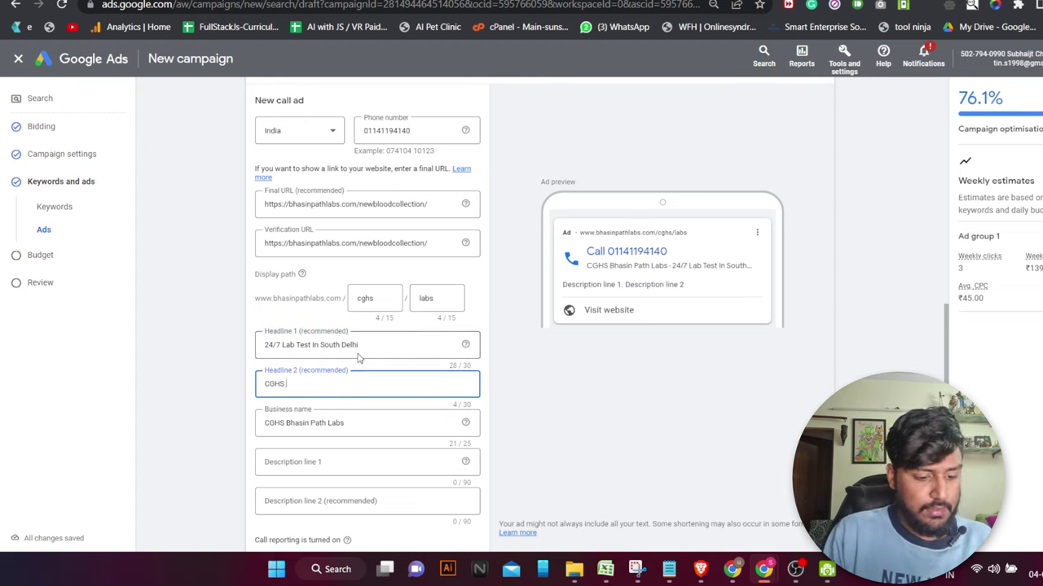
type(" Home Col")
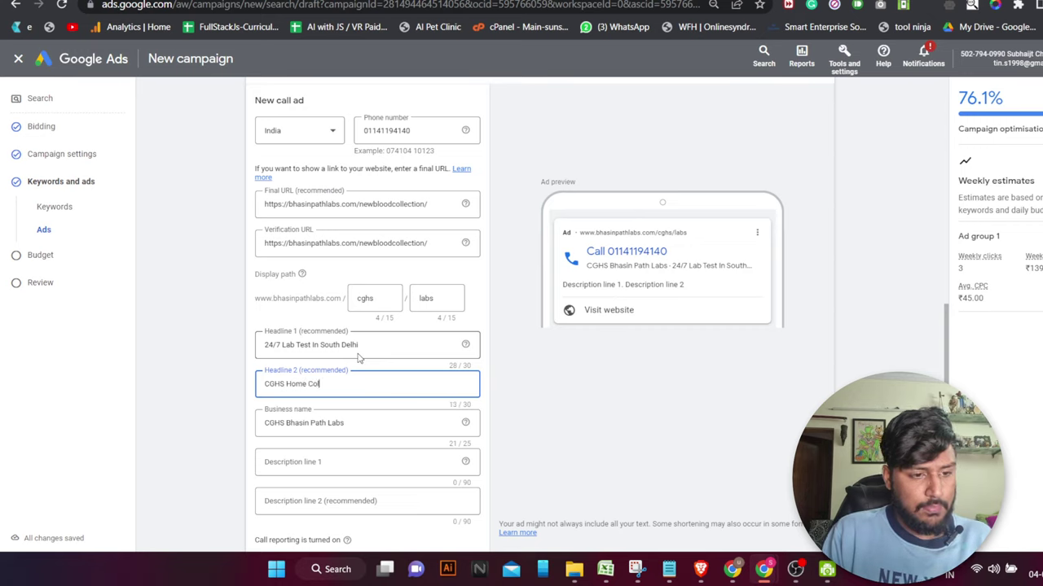
type("lection")
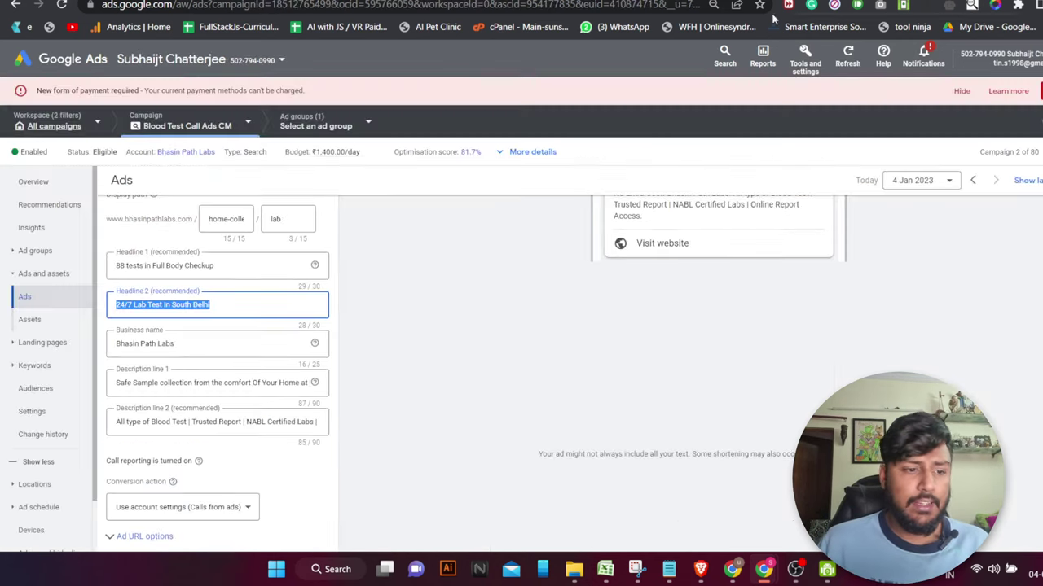
Copy description line 1 "Safe Sample collection from the comfort Of Your Home at No Extra Cost. Bhasin Path Labs" from the existing Blood Test ad
left_click(188, 383)
key("ctrl+a")
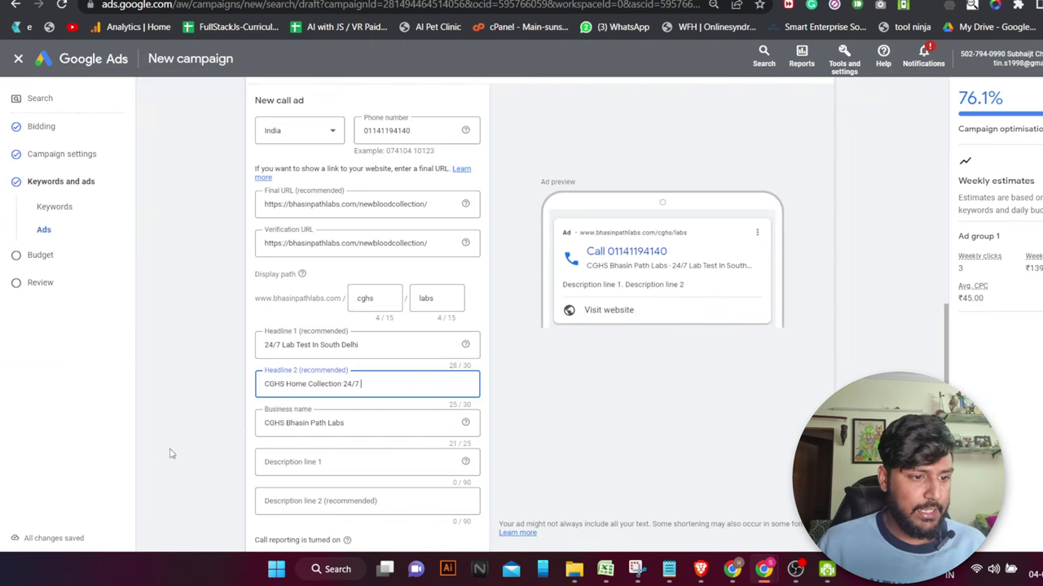
left_click(278, 461)
type("Safe Sample collection from the comfort Of Your Home at No Extra Cost. Bhasin Path Labs")
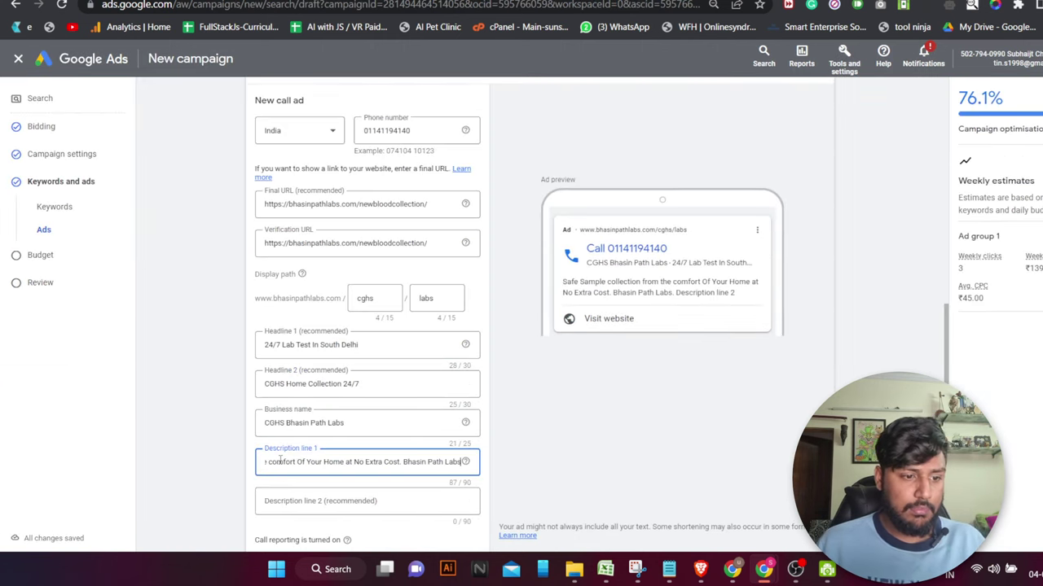
key("ctrl+a")
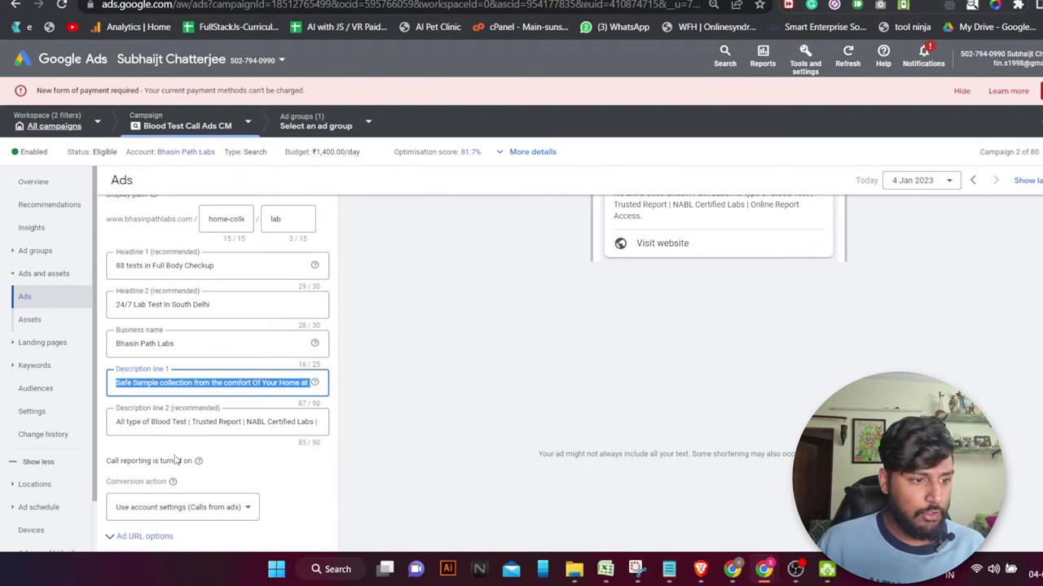
Copy description line 2 "All type of Blood Test | Trusted Report | NABL Certified Labs | Online Report Access." from the Blood Test ad and finish the new ad
left_click(181, 425)
key("ctrl+a")
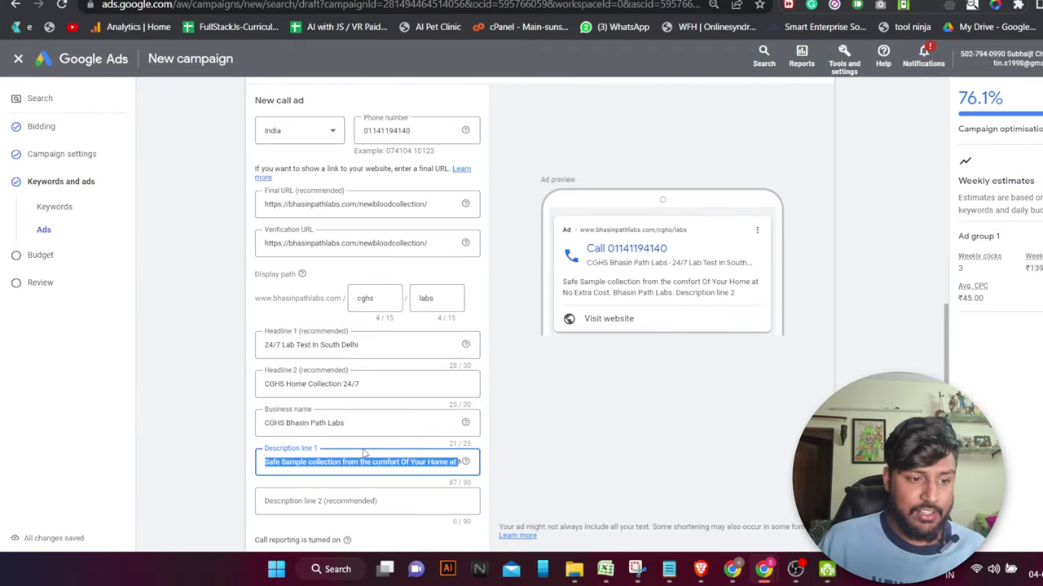
left_click(392, 498)
type("All type of Blood Test | Trusted Report | NABL Certified Labs | Online Report Access.")
type(".")
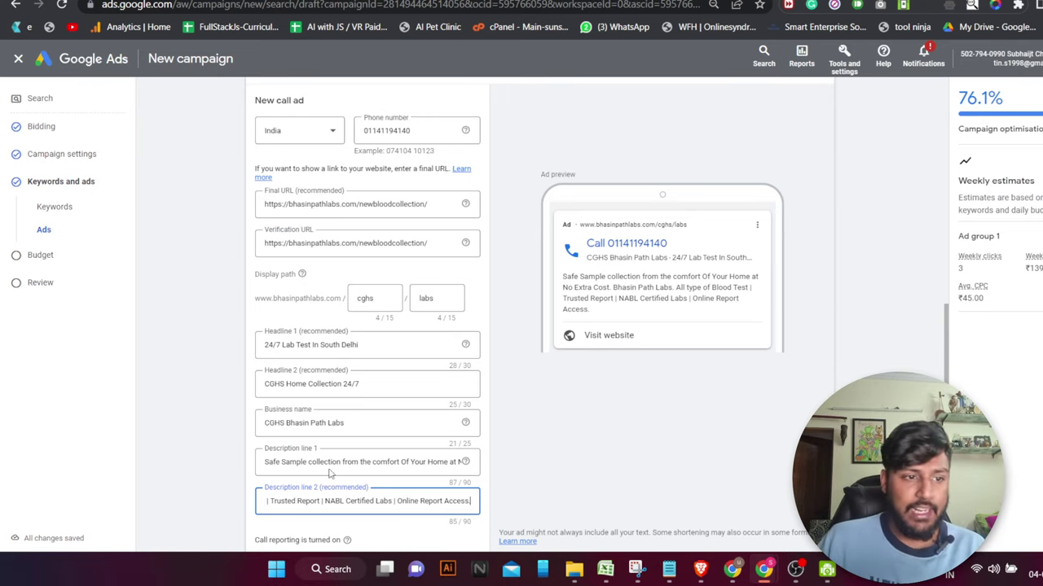
scroll(391, 489, "down", 2)
left_click(271, 510)
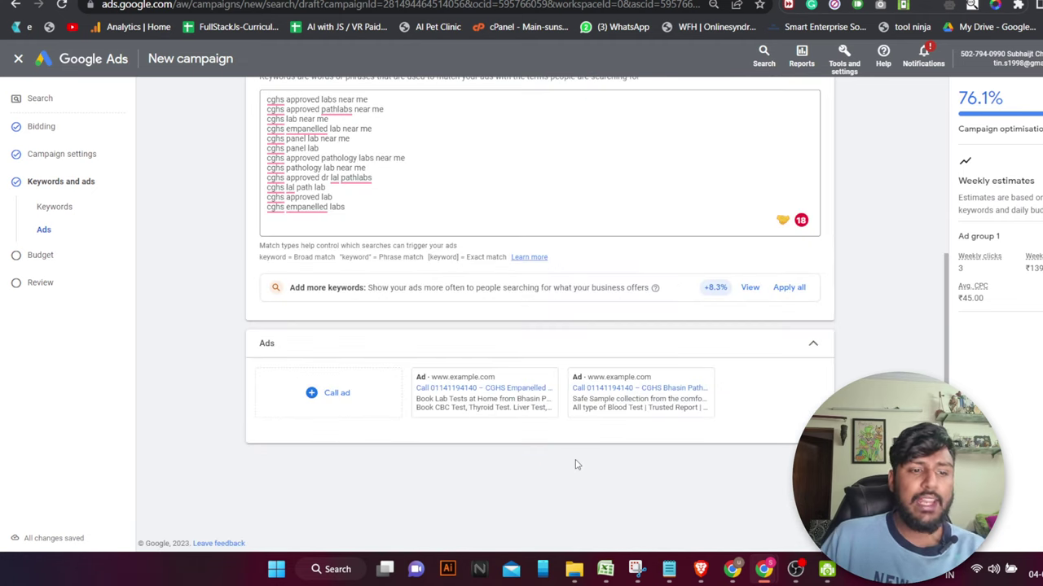
Add a third call ad and copy headline 1 "CBC KFT LIPID Liver & Other" into it from the third Blood Test Call Ads CM ad
left_click(300, 393)
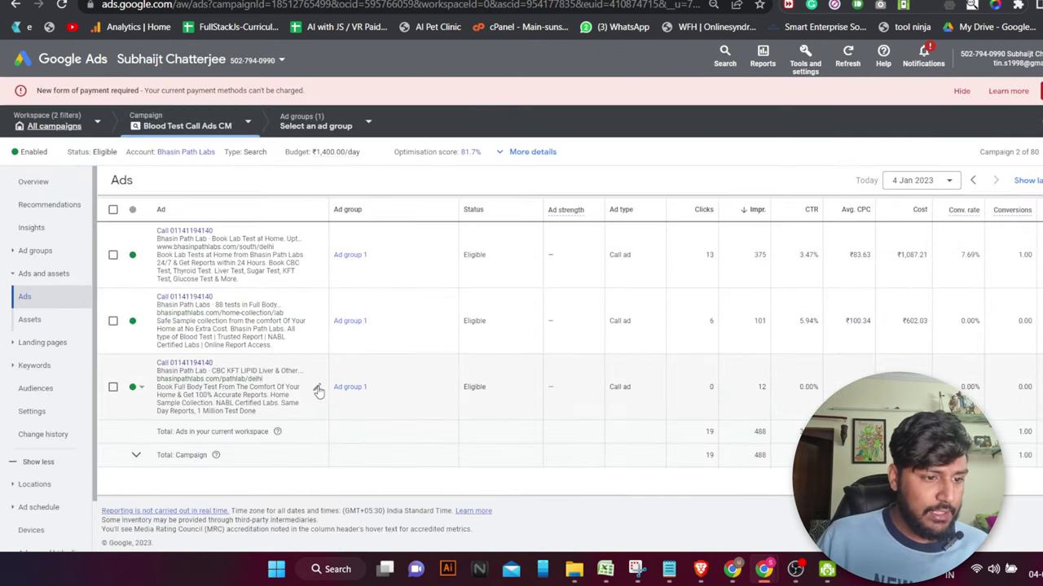
left_click(322, 397)
scroll(240, 400, "down", 3)
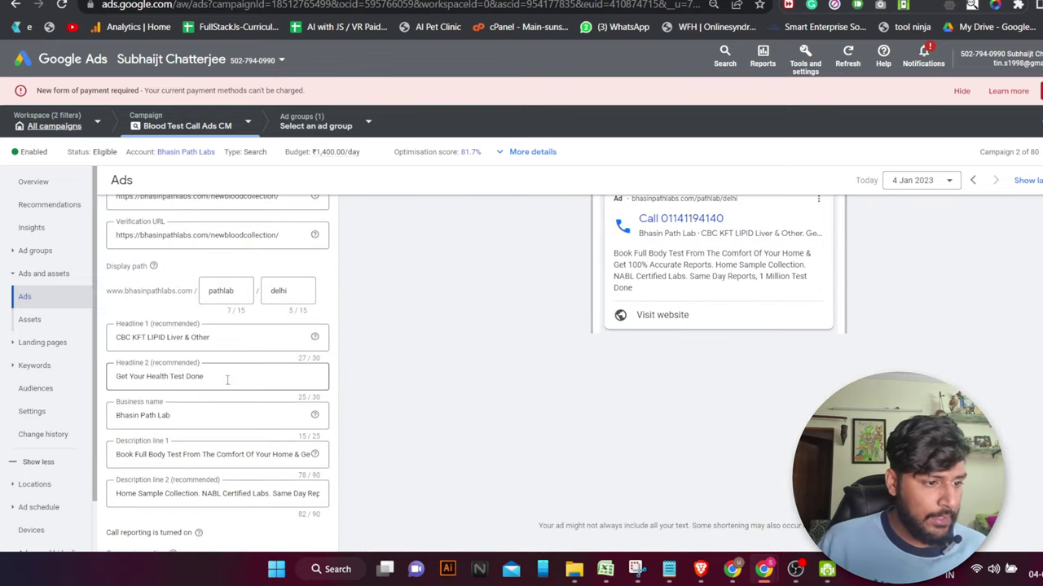
left_click_drag(216, 337, 49, 334)
key("ctrl+c")
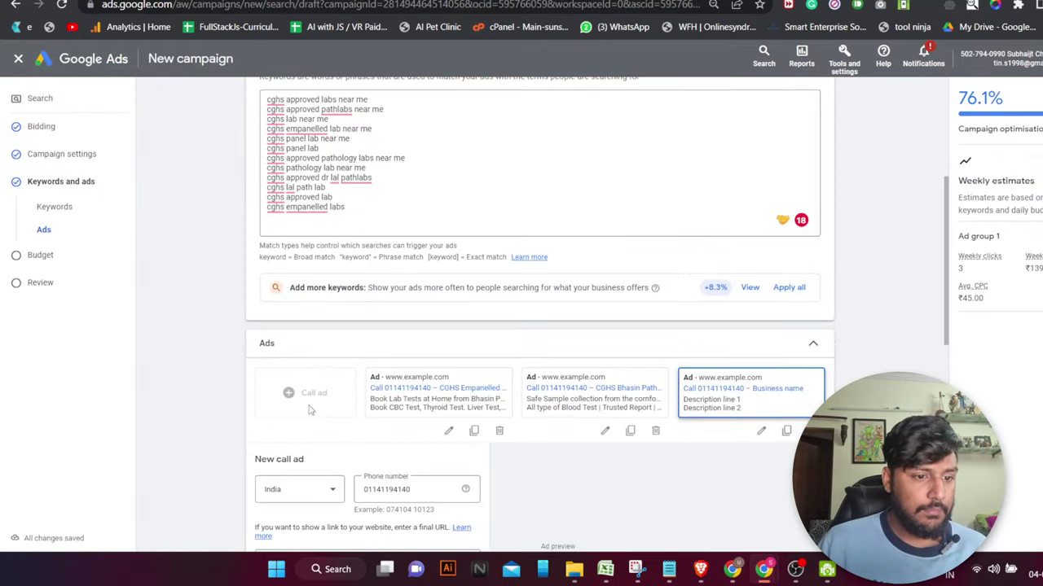
scroll(309, 489, "down", 4)
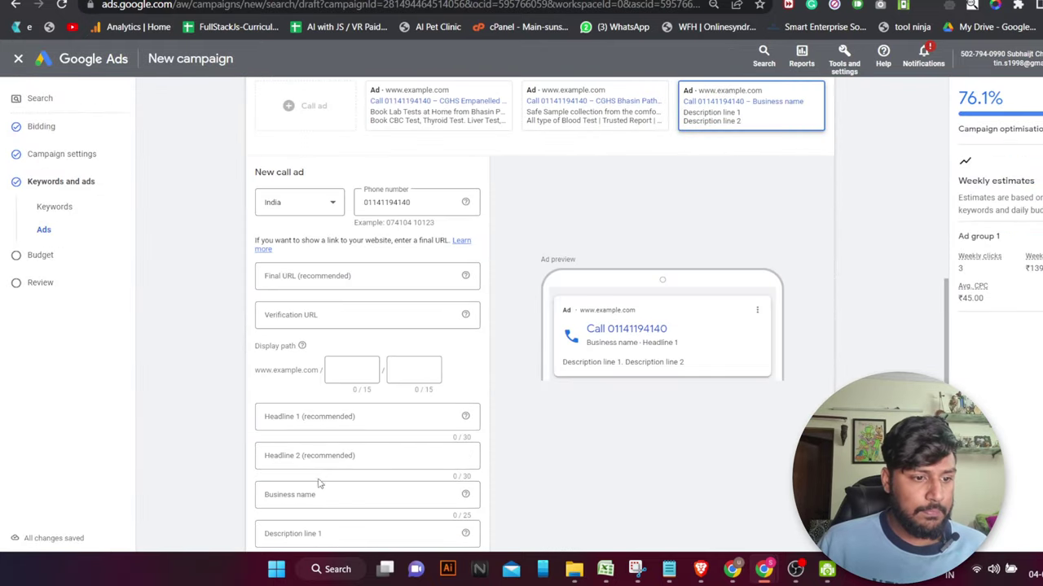
left_click(298, 417)
key("ctrl+v")
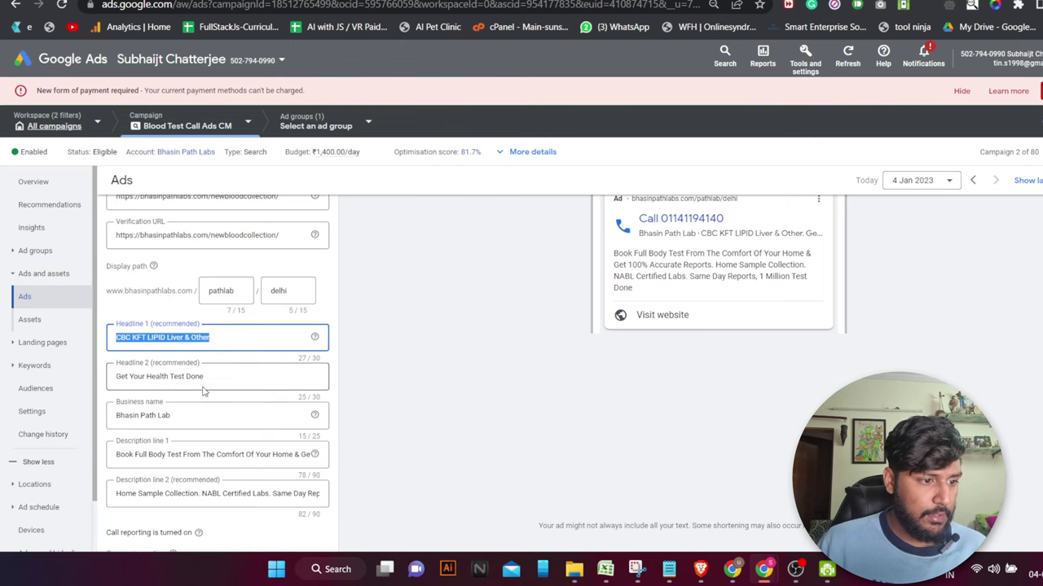
Begin headline 2 of the third call ad with "CGHS Panel"
triple_click(201, 414)
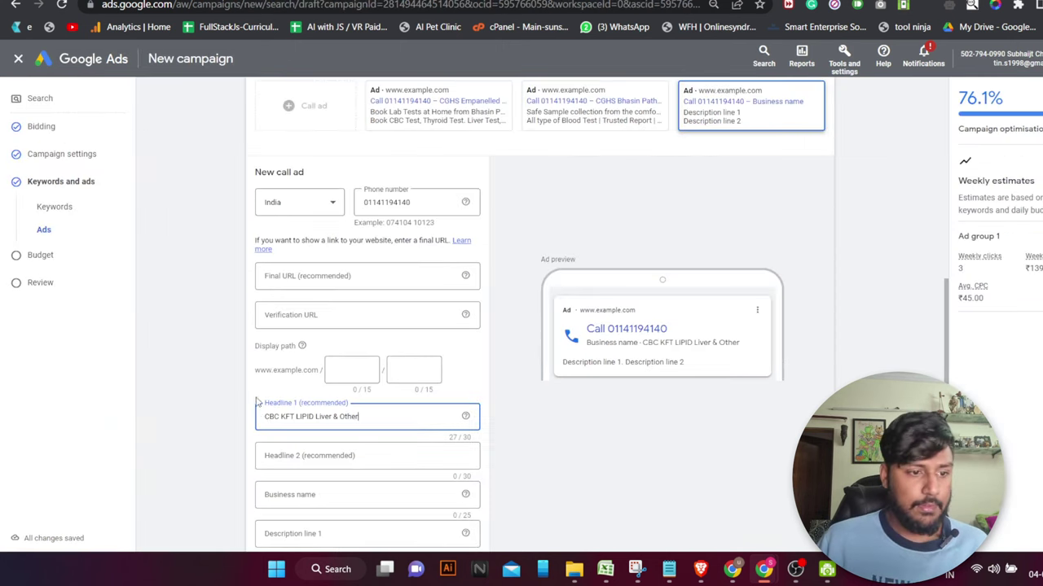
left_click(285, 456)
type("C")
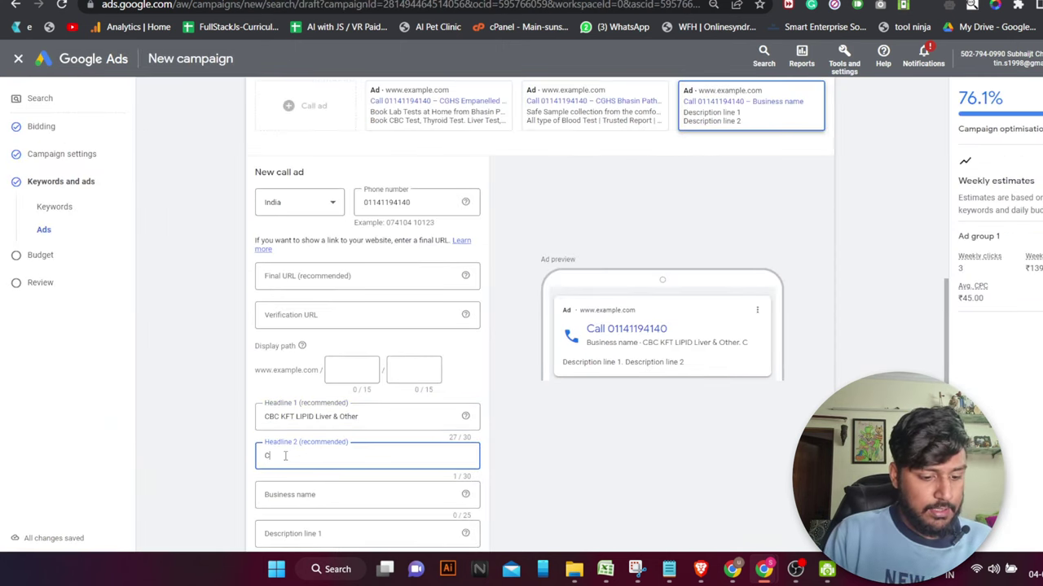
type("GHS Approved")
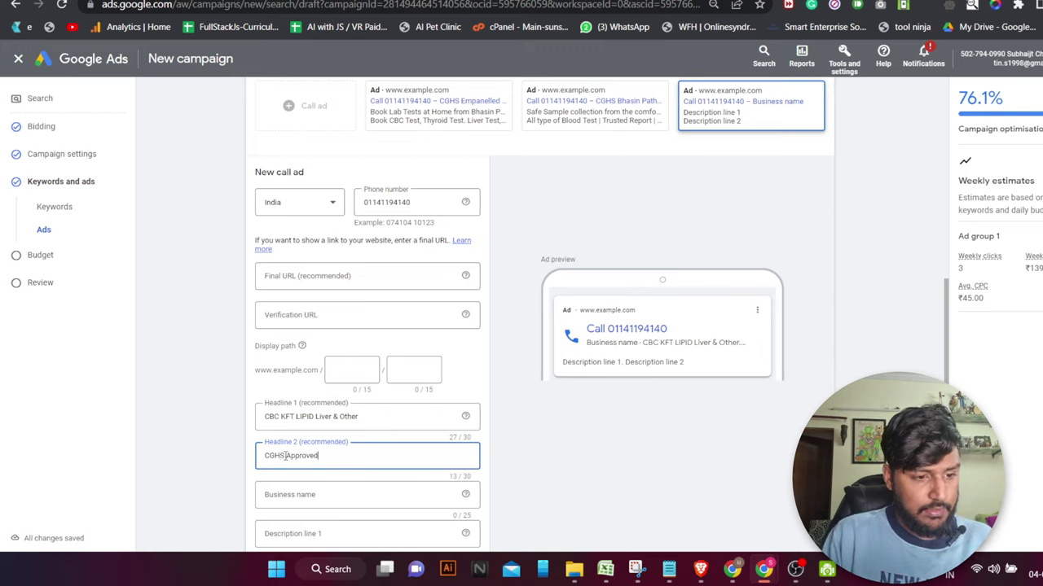
key("BackSpace")
key("BackSpace")
key("BackSpace")
key("BackSpace")
key("BackSpace")
key("BackSpace")
key("BackSpace")
key("BackSpace")
type("Panel L")
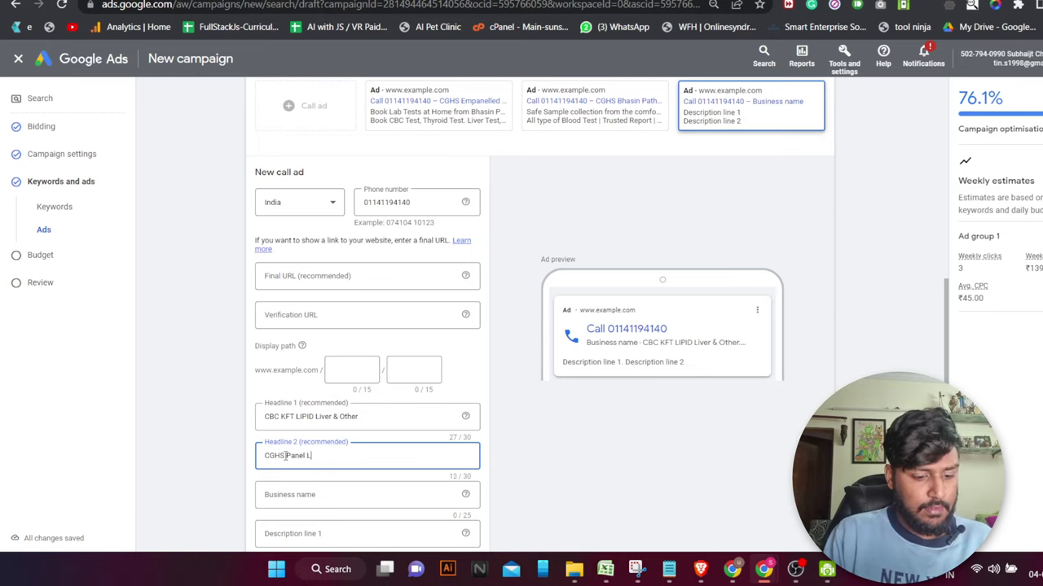
type("abs In ")
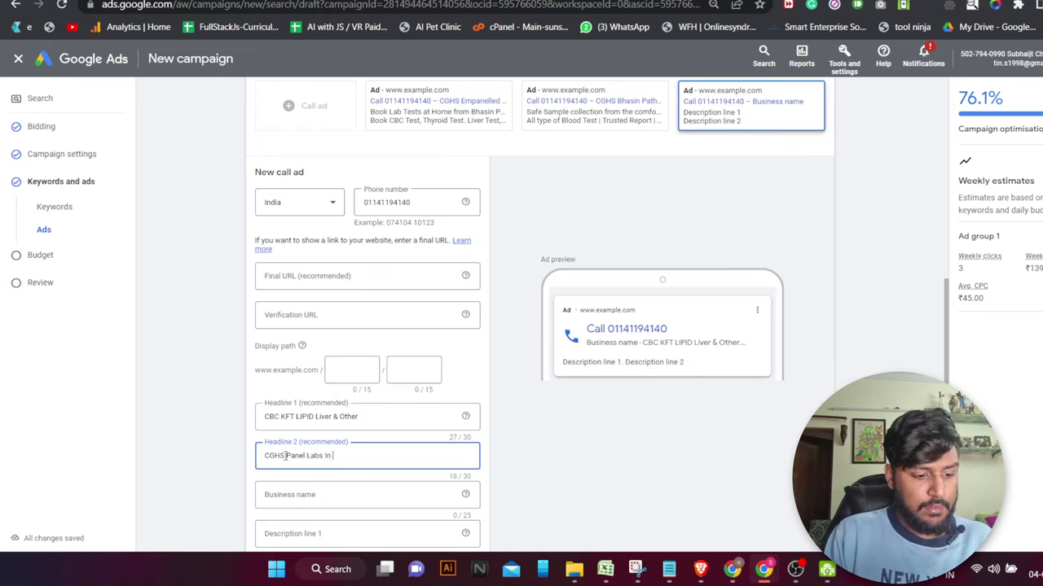
type("Delhi")
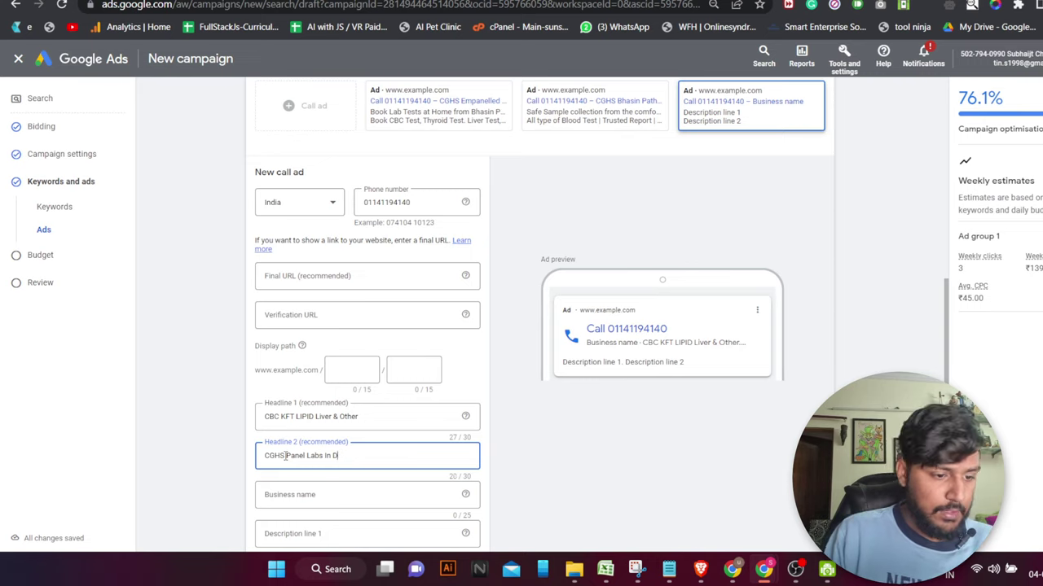
key("BackSpace")
key("BackSpace")
key("BackSpace")
key("BackSpace")
key("BackSpace")
key("BackSpace")
key("BackSpace")
key("BackSpace")
key("BackSpace")
key("BackSpace")
type("H")
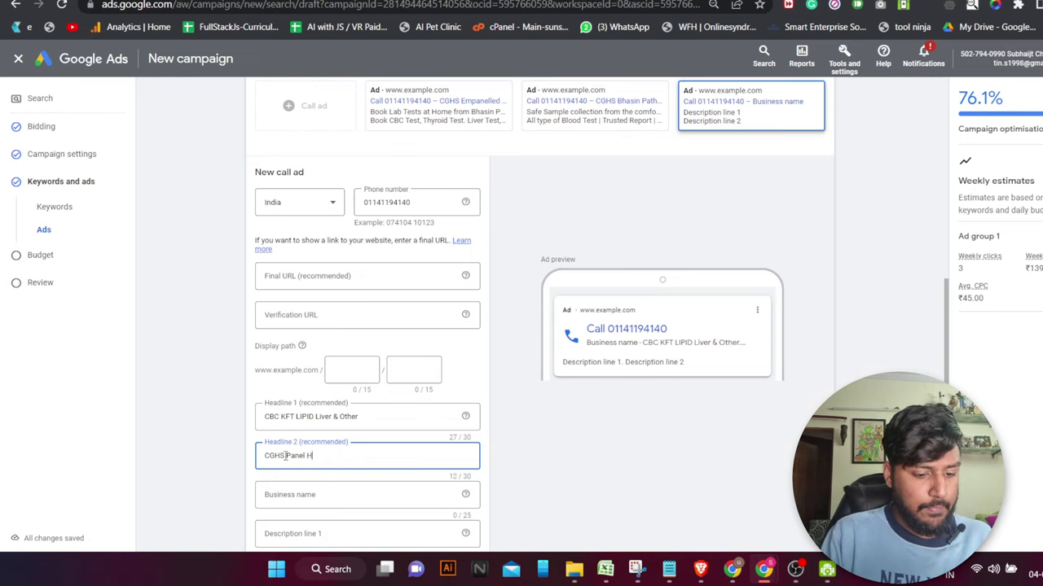
type("ome Pickup")
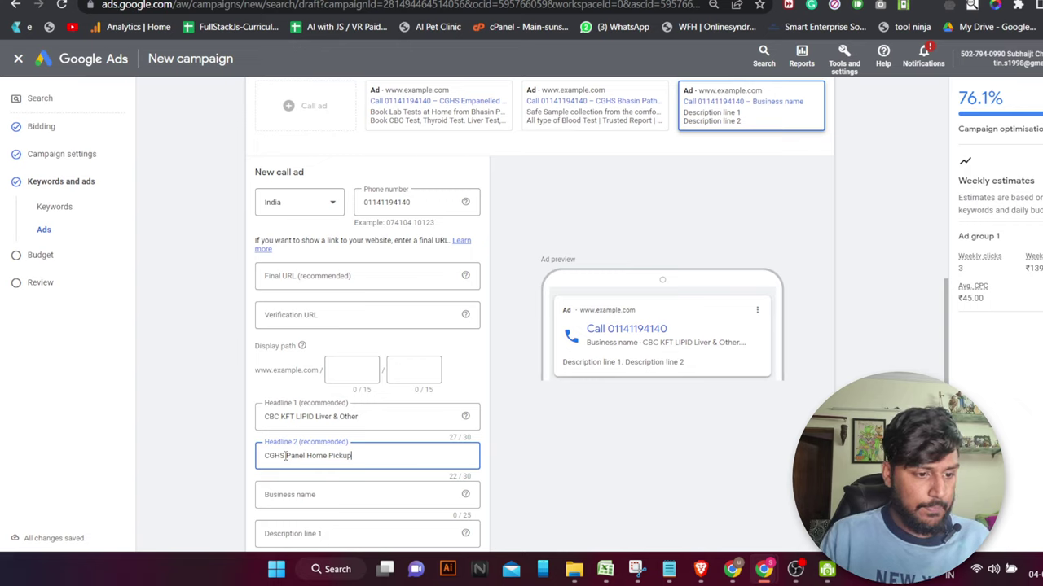
key("BackSpace")
key("BackSpace")
key("BackSpace")
key("BackSpace")
key("BackSpace")
key("BackSpace")
key("BackSpace")
key("BackSpace")
key("BackSpace")
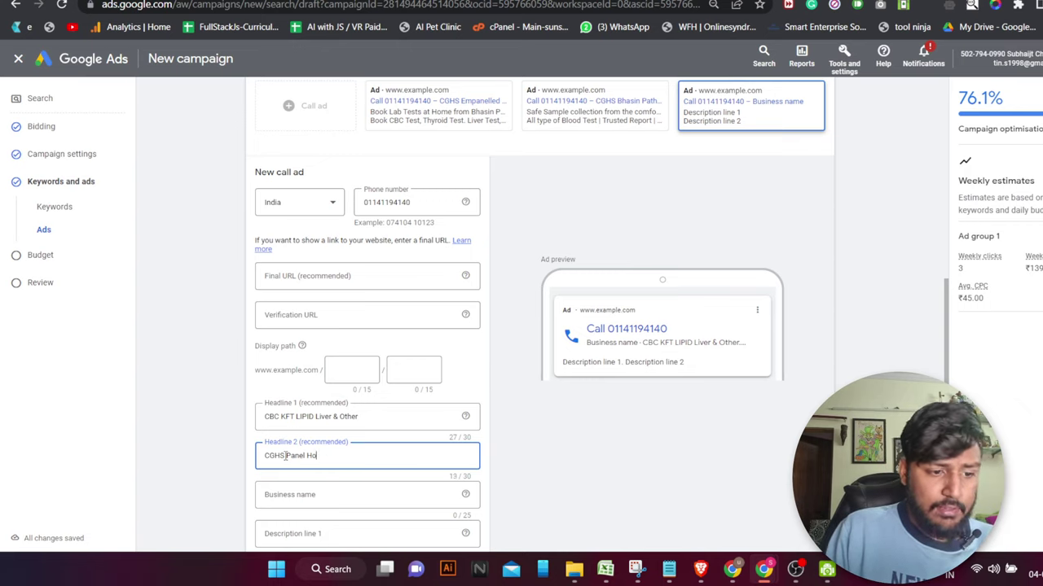
Complete the third call ad's headline 2 so that it reads "CGHS Panel & Home Collection"
type("With Home Coll")
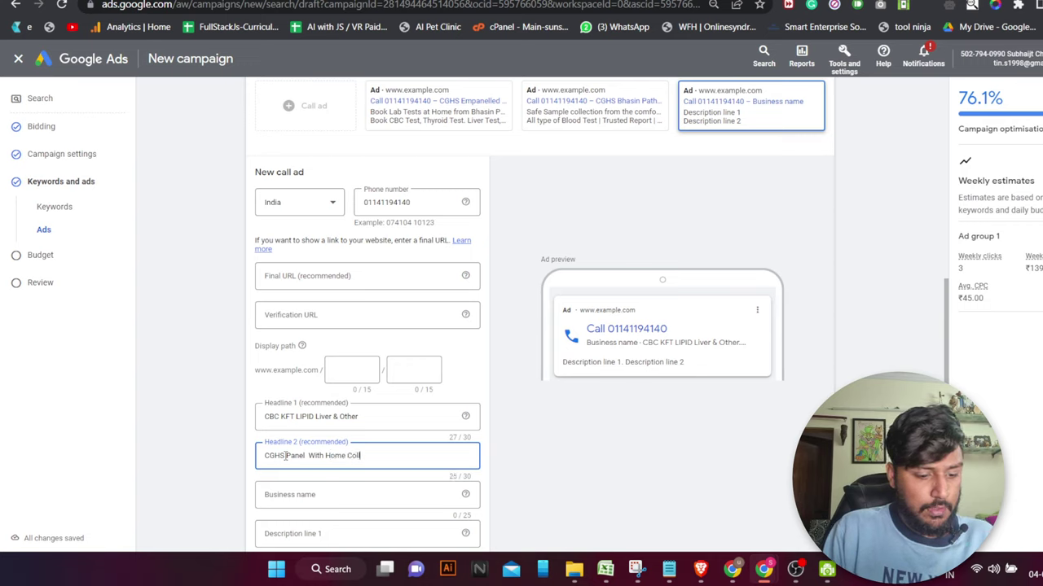
type("ection")
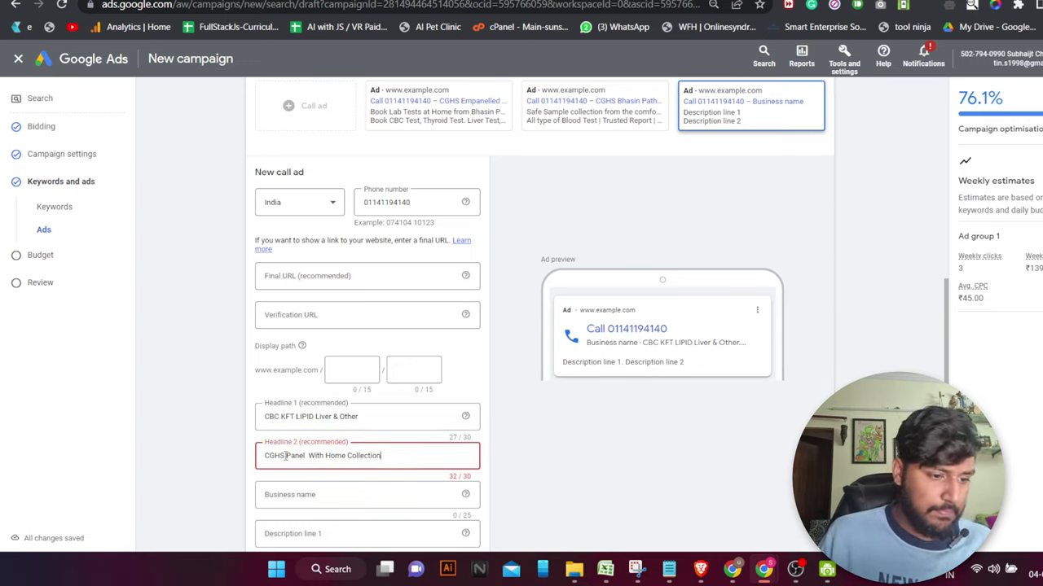
double_click(316, 456)
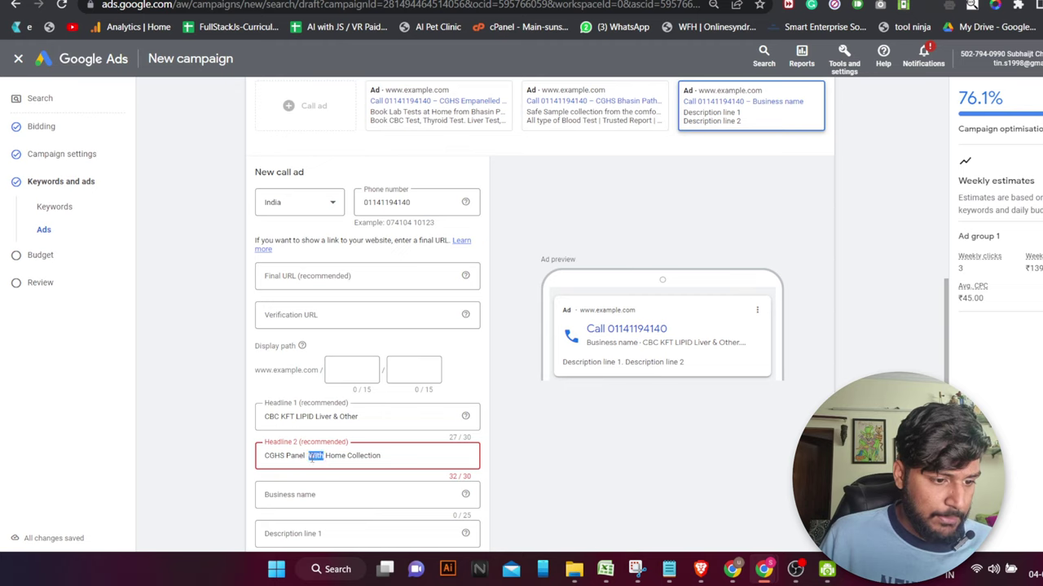
type("and")
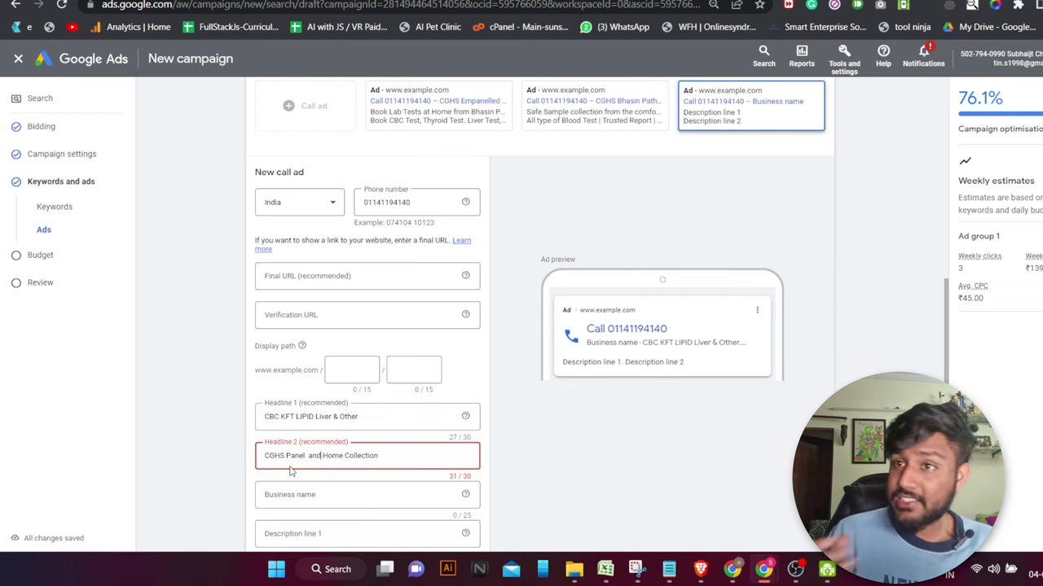
key("BackSpace")
key("BackSpace")
key("BackSpace")
type("&")
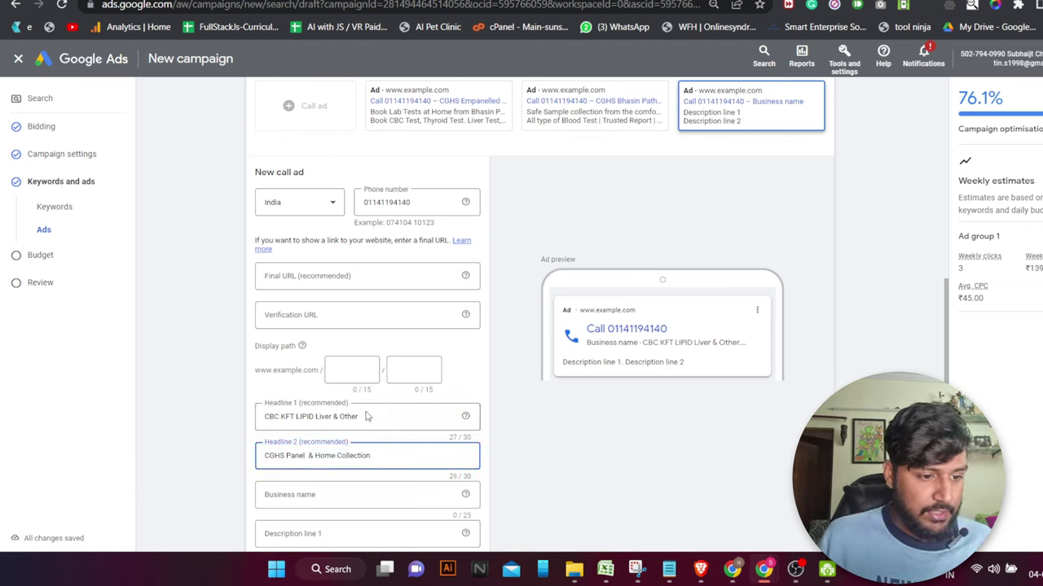
Set the third call ad's business name to "Bhasin Path Labs CGHS"
left_click(305, 496)
type("Bhasin ")
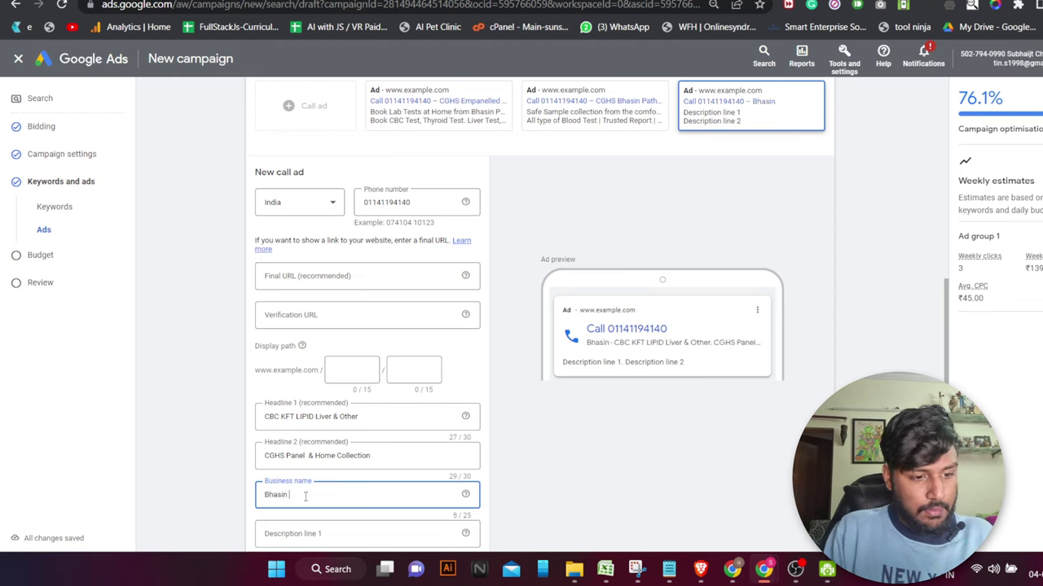
type("Path Labs")
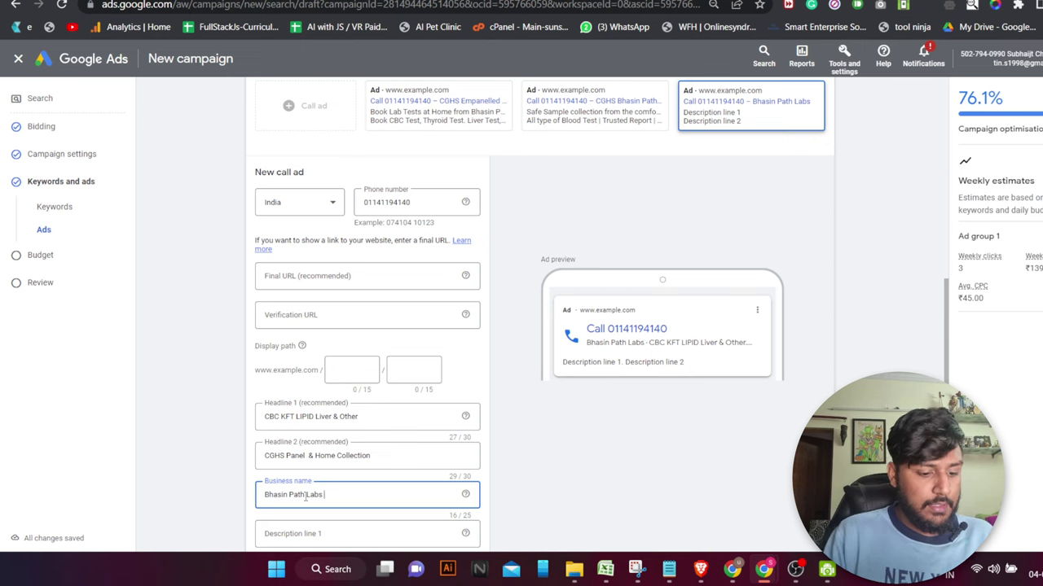
type(" CGHS")
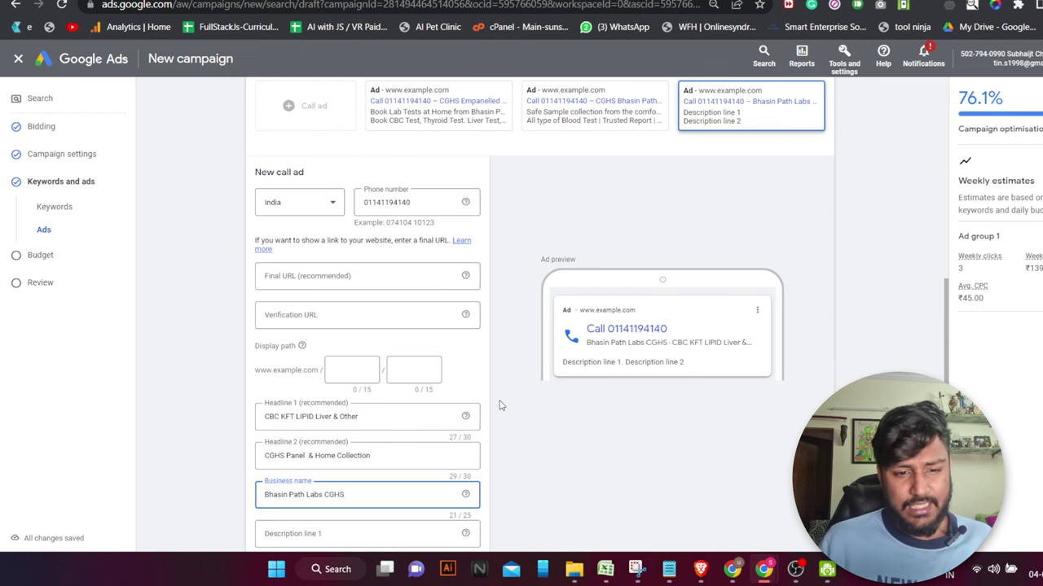
Copy description line 2 of the third Blood Test Call Ads CM ad, beginning "Home Sample Collection", into the third call ad's description line 1
scroll(501, 405, "down", 1)
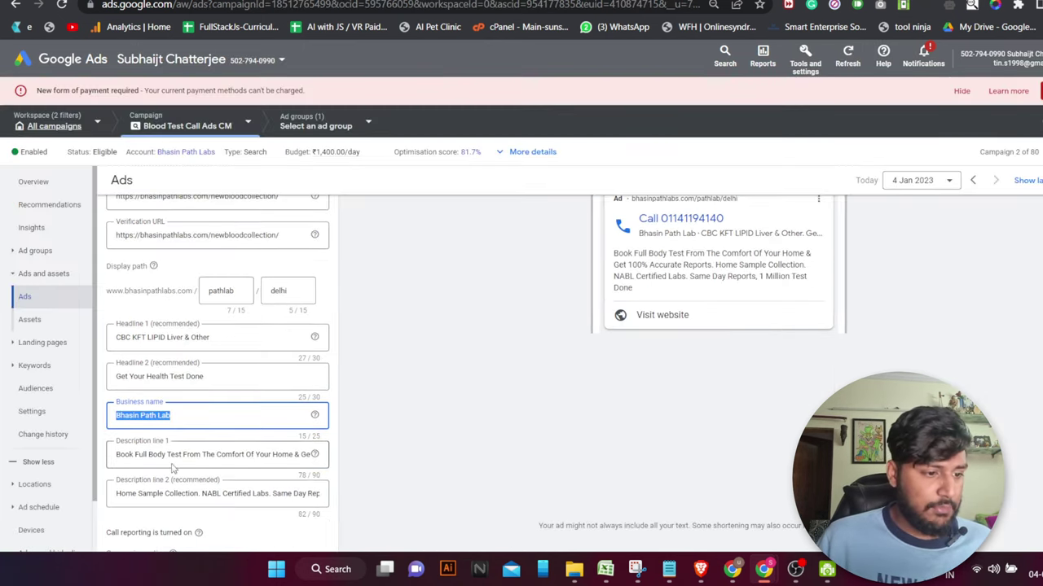
triple_click(181, 496)
key("ctrl+c")
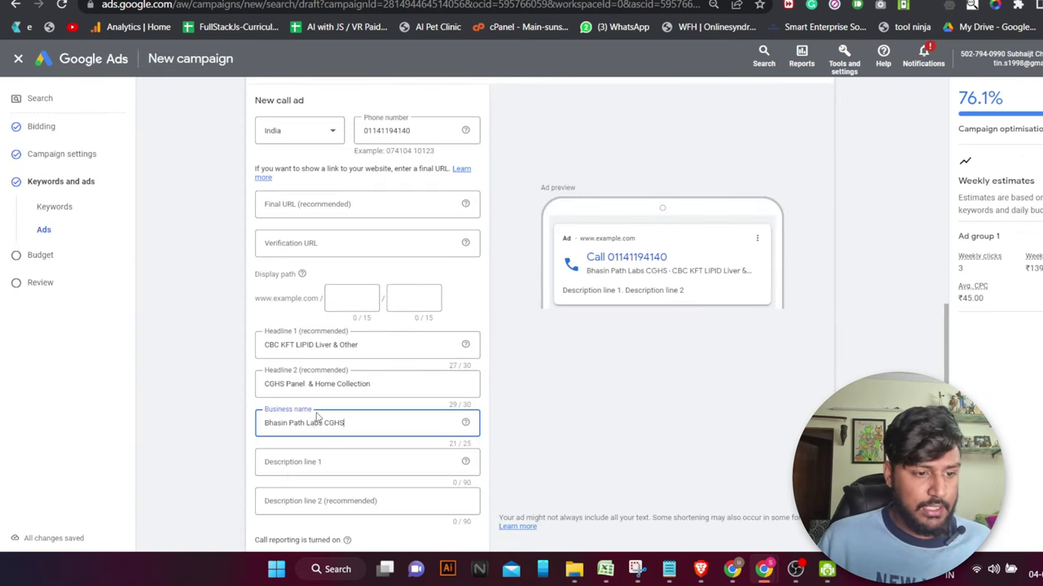
left_click(326, 469)
key("ctrl+v")
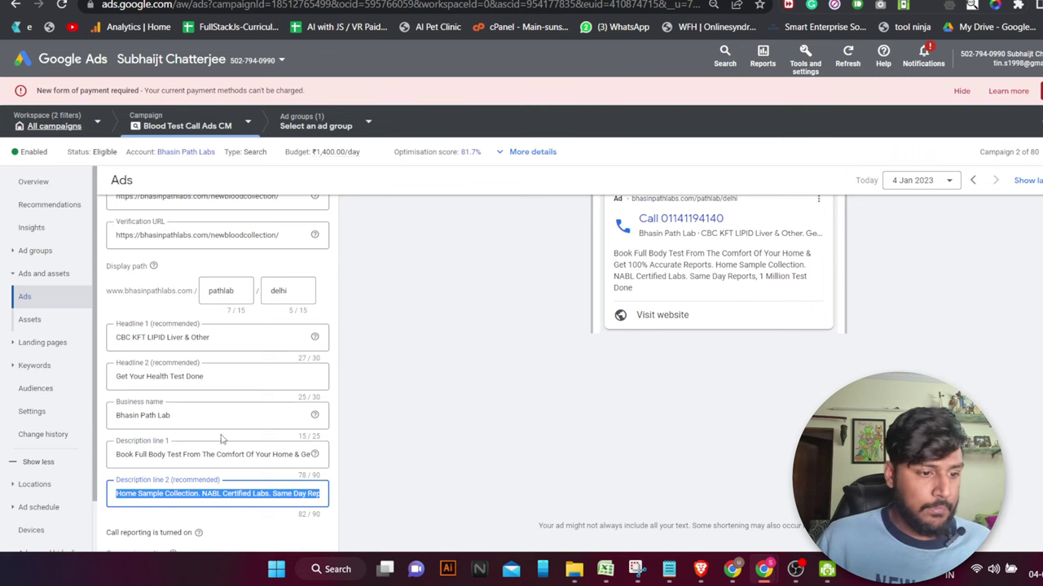
Copy description line 2 of the first Blood Test Call Ads CM ad, beginning "Book CBC Test, Thyroid Test", into the third call ad's description line 2
triple_click(229, 453)
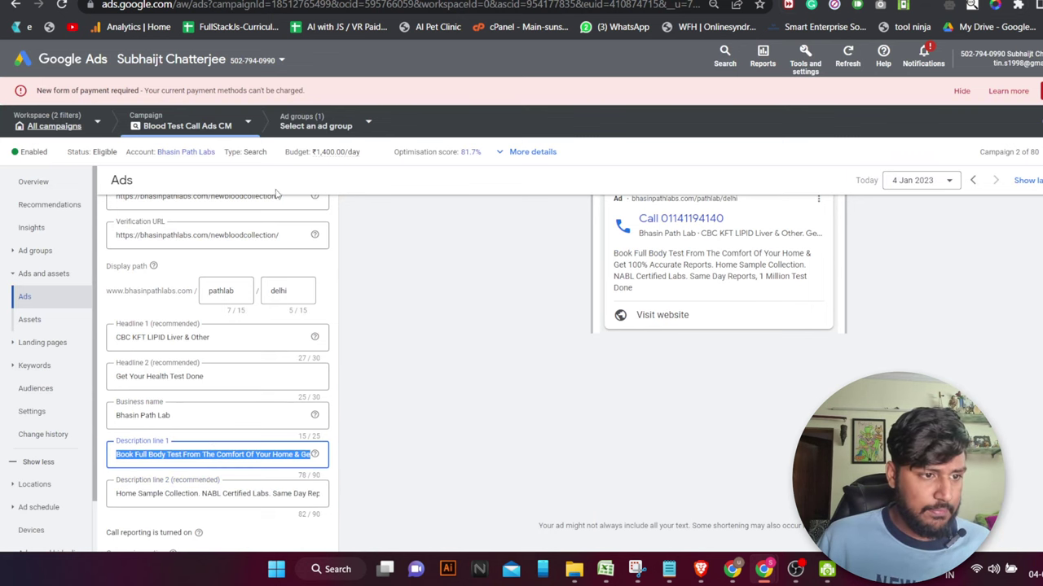
scroll(259, 410, "down", 3)
scroll(259, 410, "down", 2)
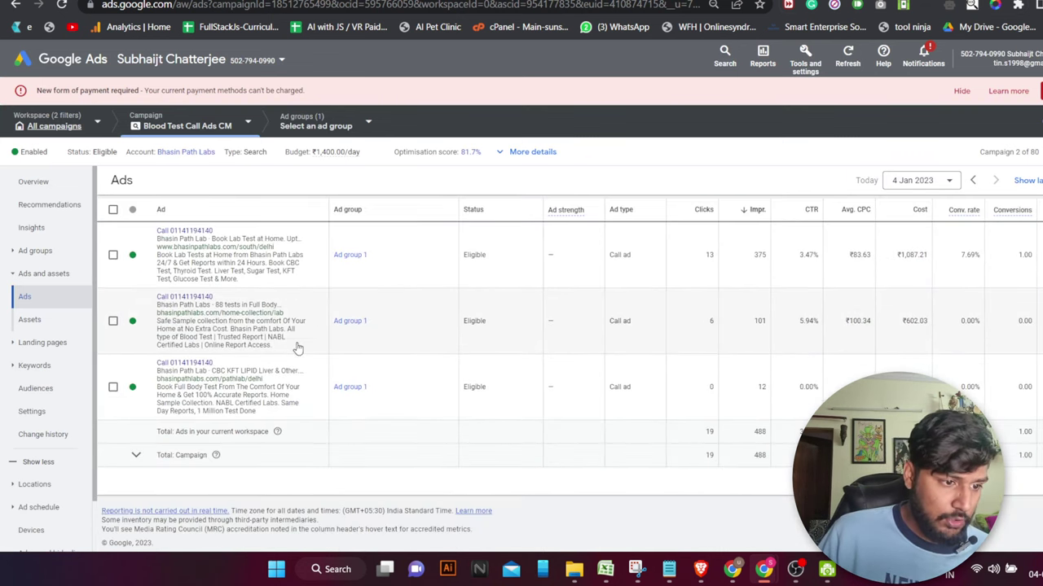
left_click(317, 257)
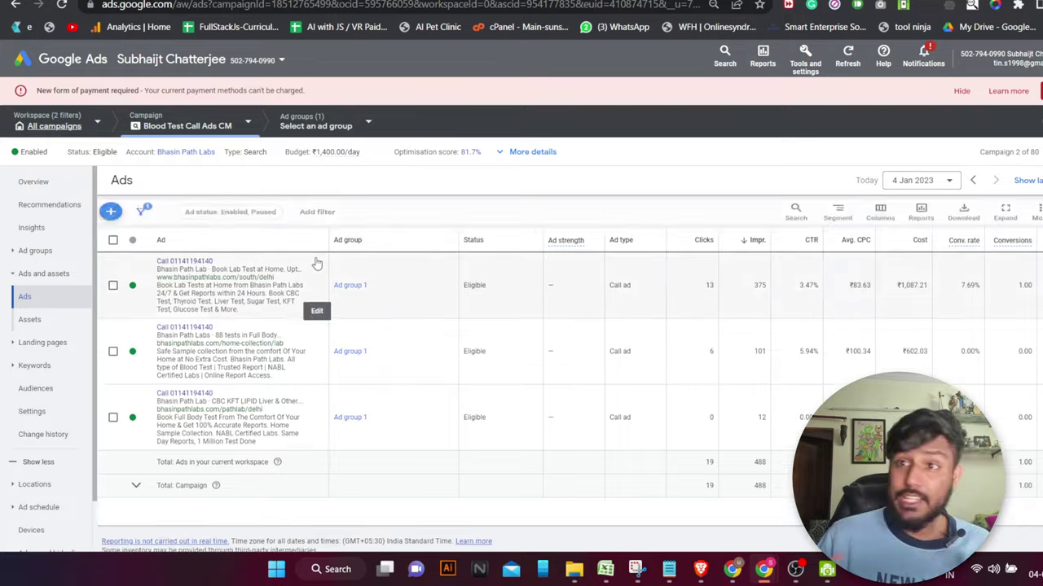
scroll(256, 438, "down", 5)
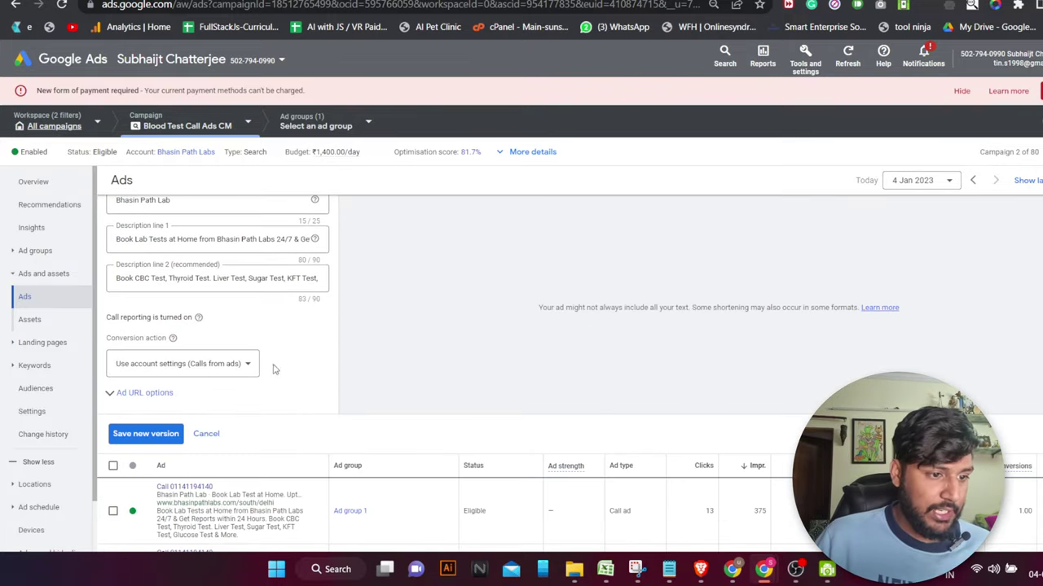
triple_click(212, 282)
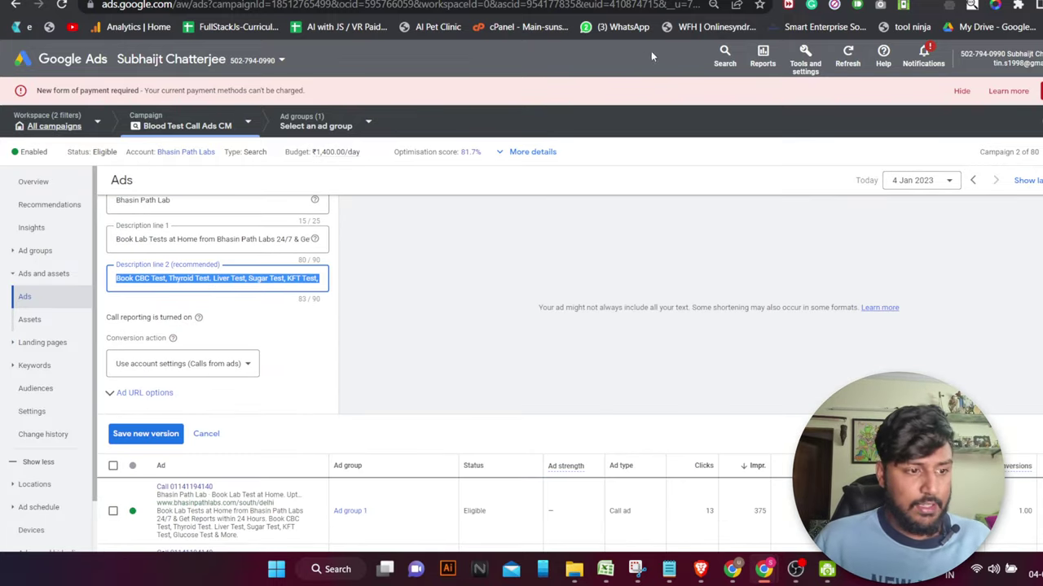
key("ctrl+Tab")
left_click(342, 500)
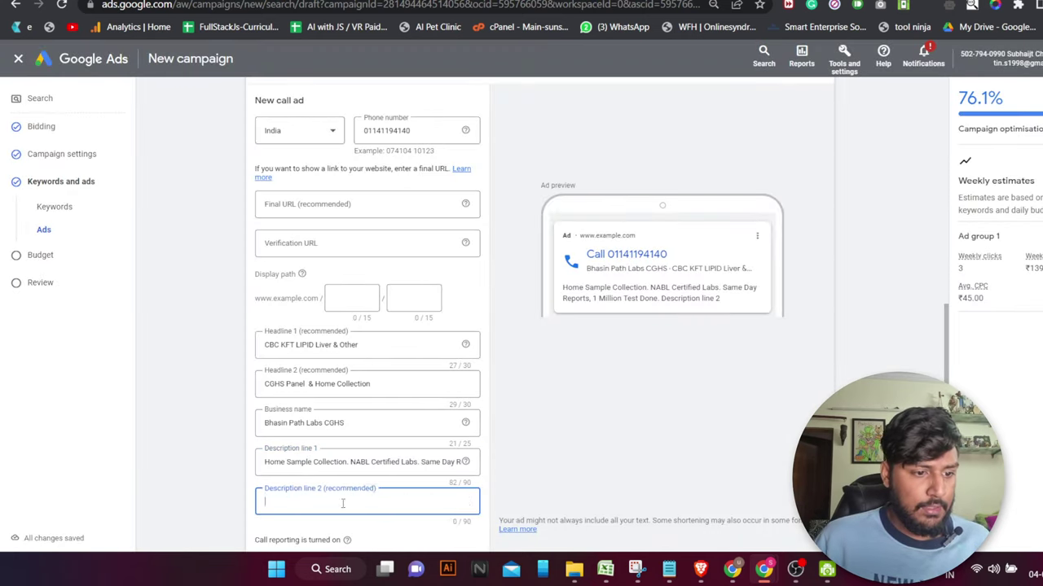
type("Book CBC Test, Thyroid Test. Liver Test, Sugar Test, KFT Test, Glucose Test & More.")
Change the third call ad's business name to "Bhasin Path Lab CGHS 24/7"
left_click(400, 418)
type("24/7")
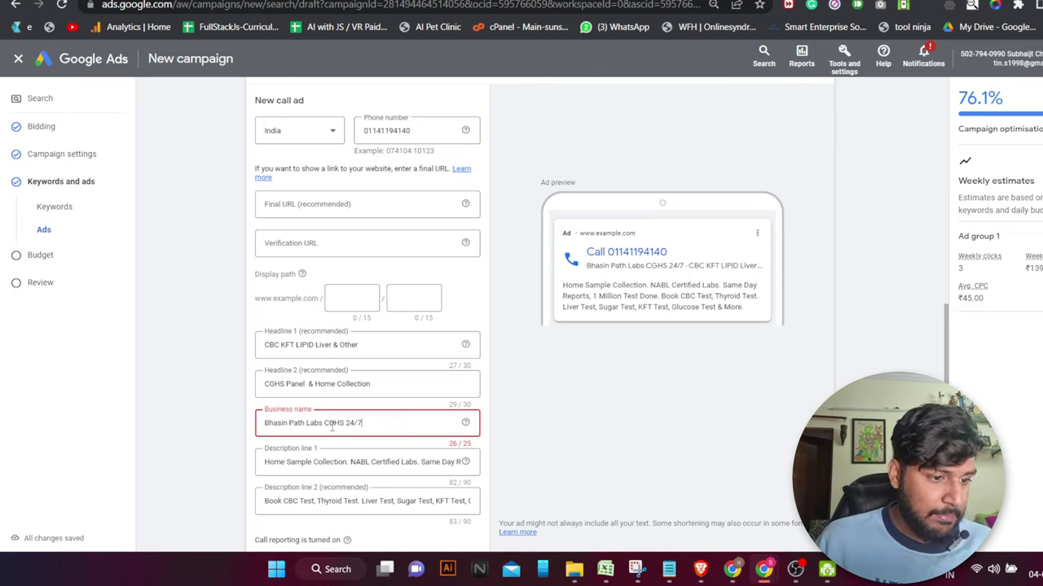
key("BackSpace")
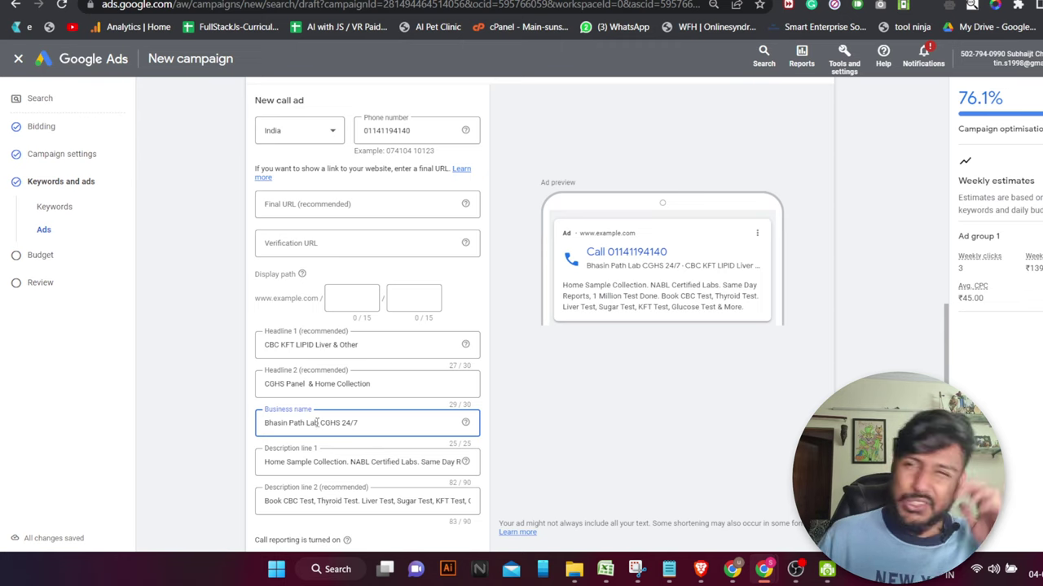
Finish the third call ad and accept the recommended average daily budget of ₹892.40 to reach the campaign review
scroll(415, 383, "down", 2)
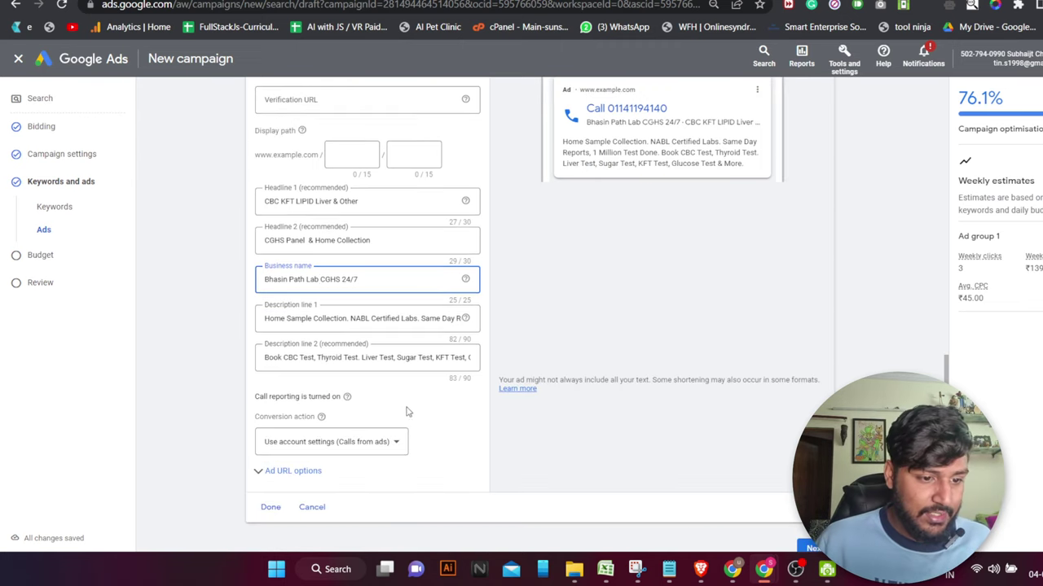
left_click(416, 363)
left_click_drag(411, 359, 688, 361)
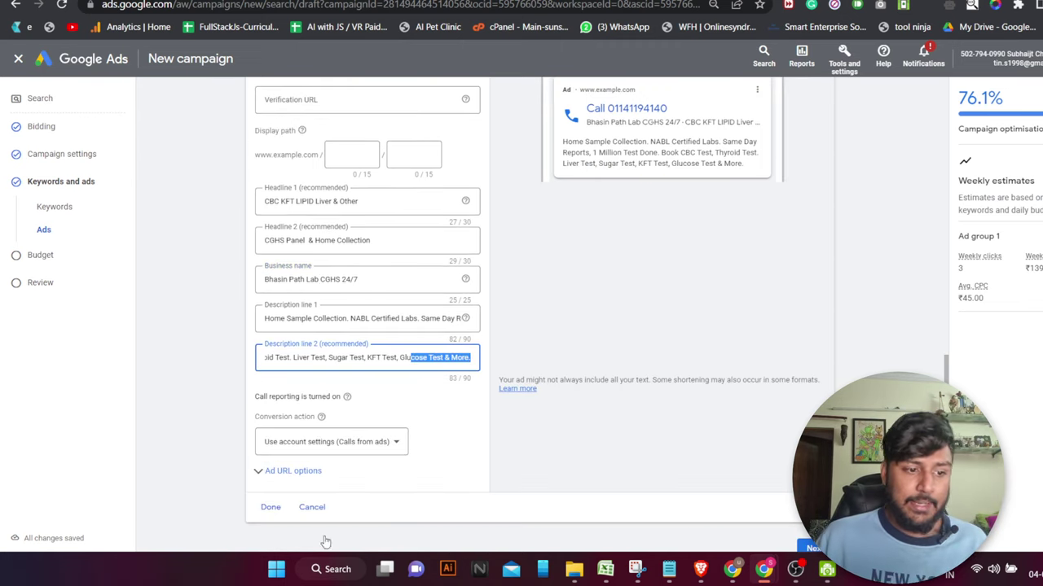
left_click(271, 508)
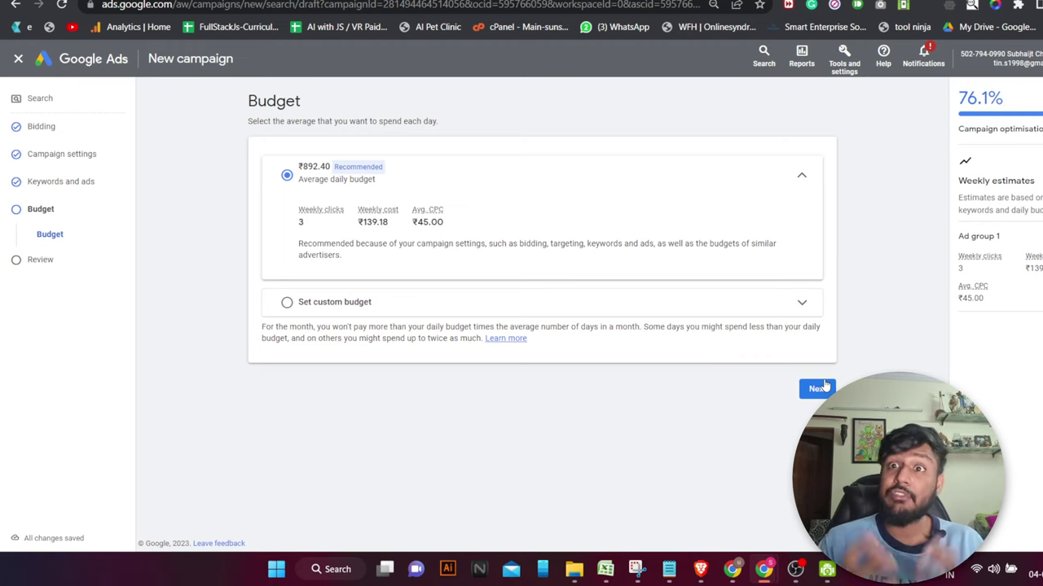
left_click(817, 389)
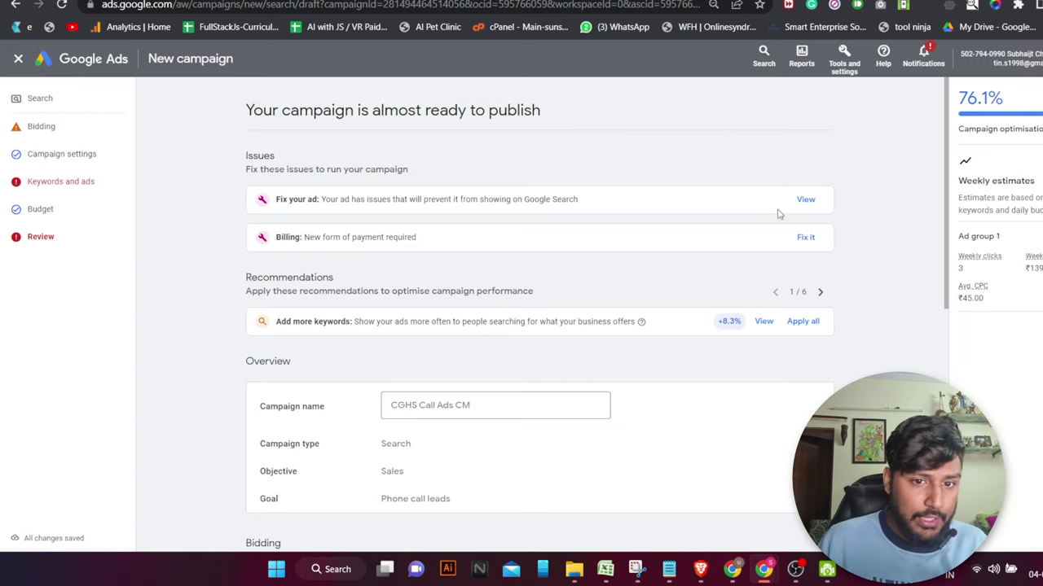
Open the first call ad from the reported ad issue and examine its fields, preview and error details
left_click(803, 200)
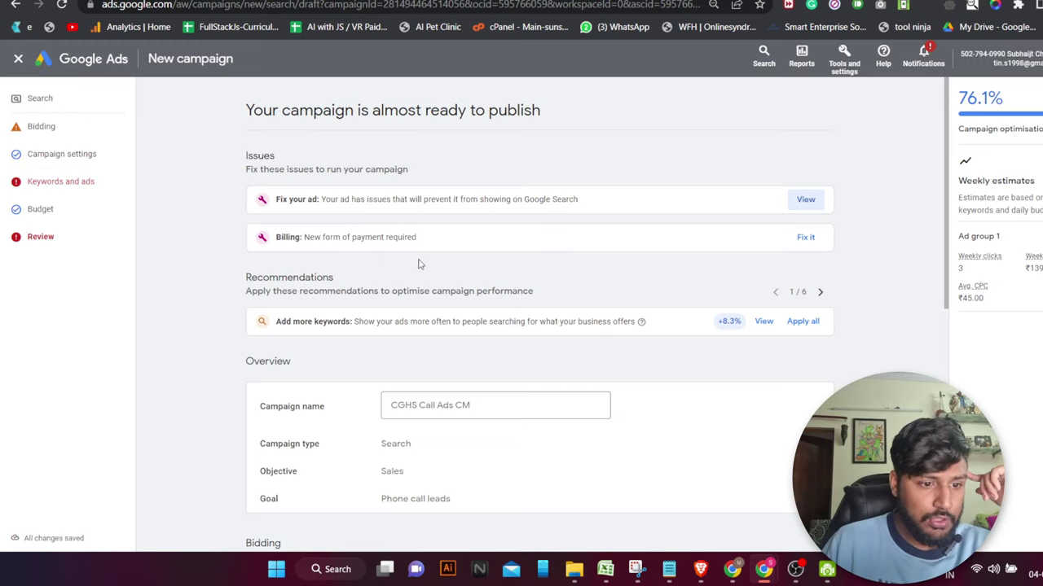
left_click(805, 200)
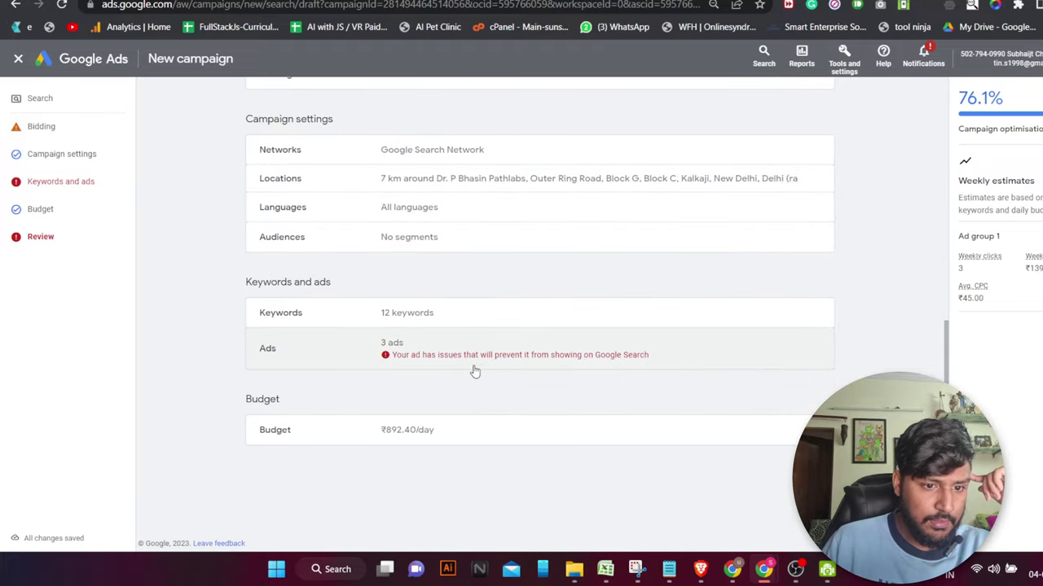
left_click(75, 180)
scroll(468, 316, "down", 3)
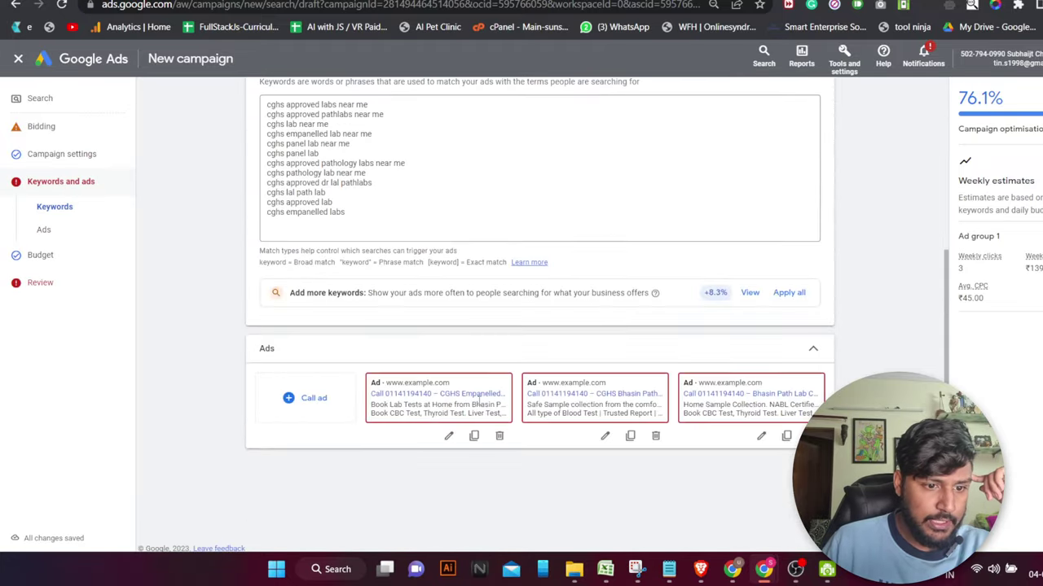
left_click(448, 436)
scroll(444, 336, "down", 10)
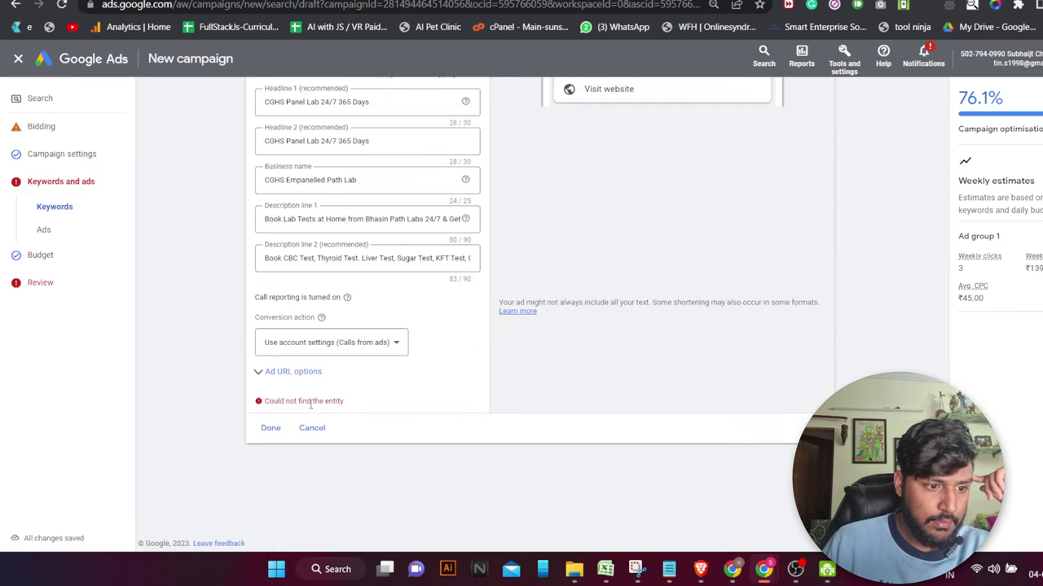
scroll(348, 398, "up", 3)
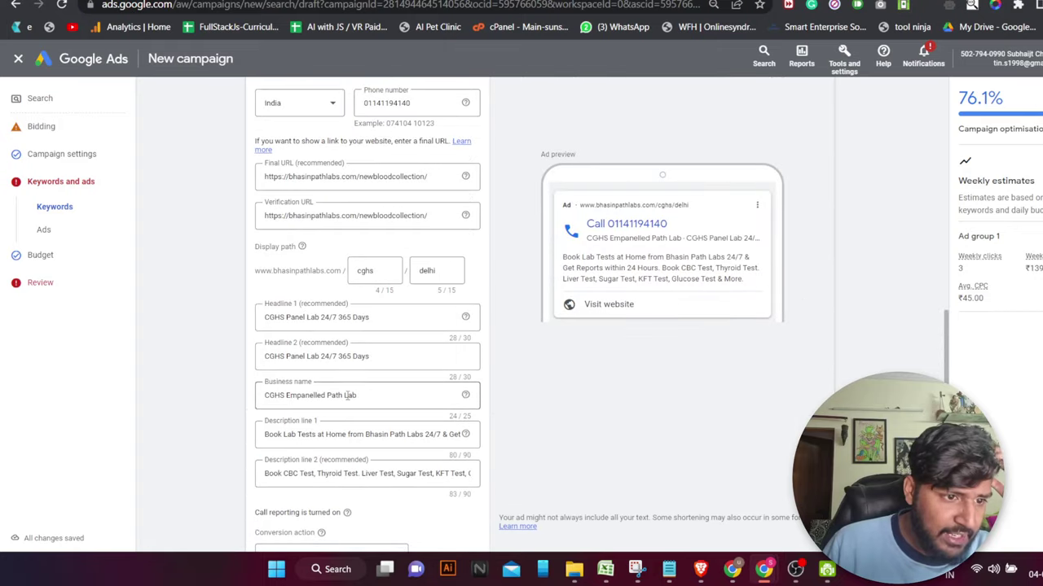
scroll(348, 394, "up", 1)
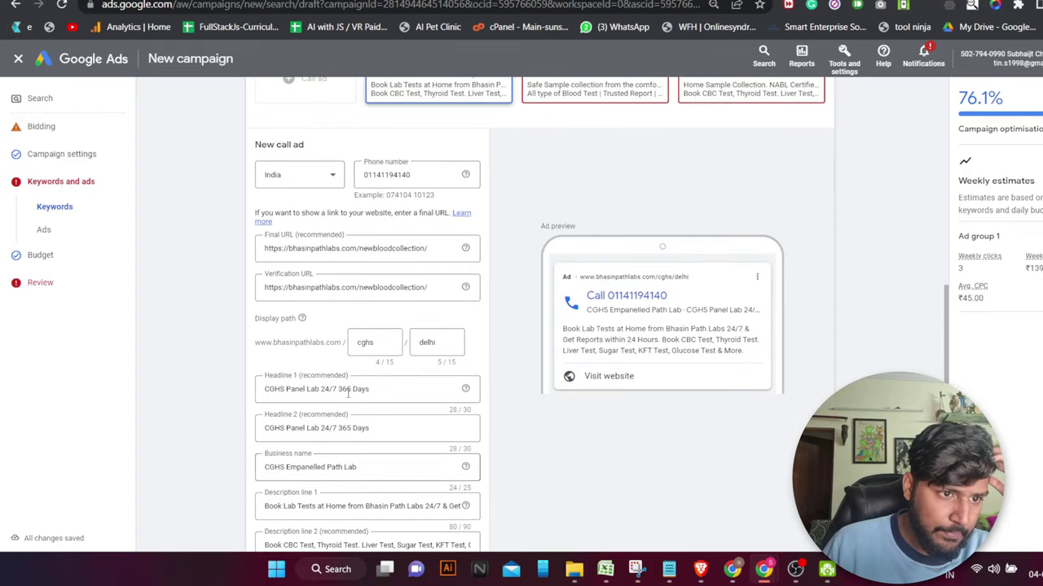
scroll(340, 282, "down", 3)
scroll(633, 370, "up", 4)
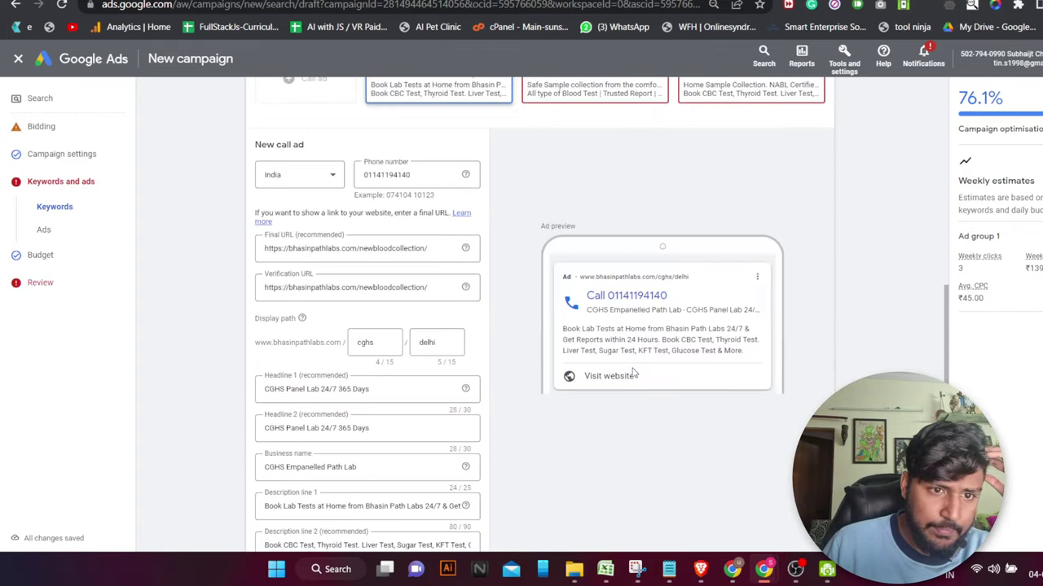
scroll(605, 179, "up", 2)
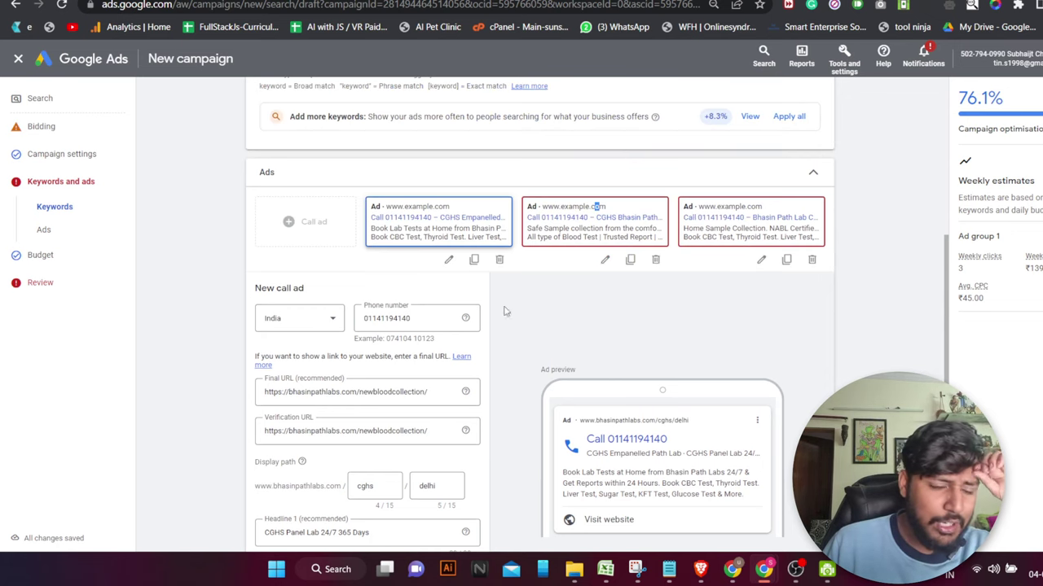
scroll(452, 348, "down", 4)
scroll(440, 336, "down", 1)
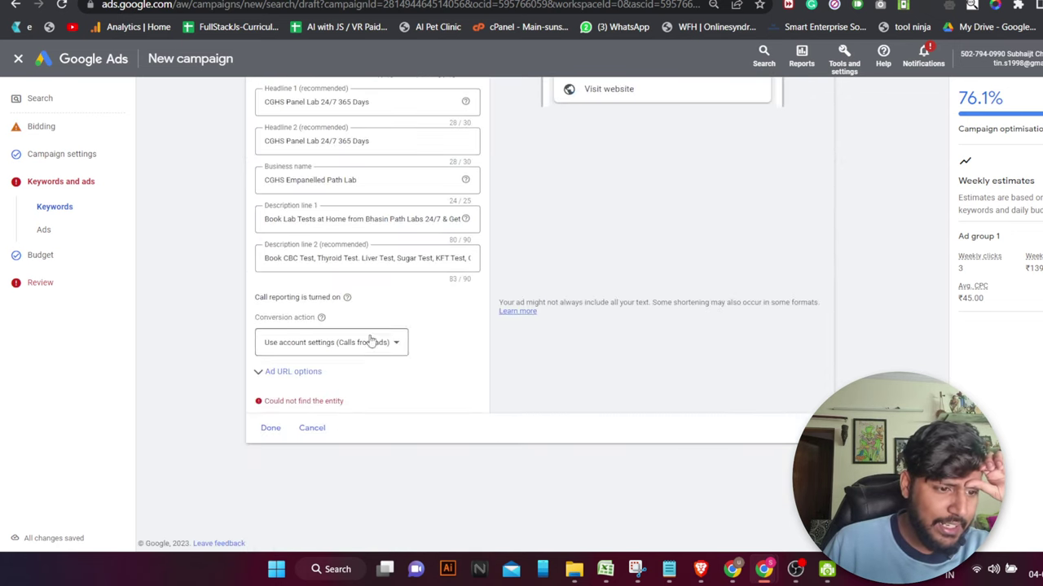
Set the first call ad's conversion action to Call Only Ads, show its ad URL options, and submit the ad
left_click(352, 373)
left_click(379, 352)
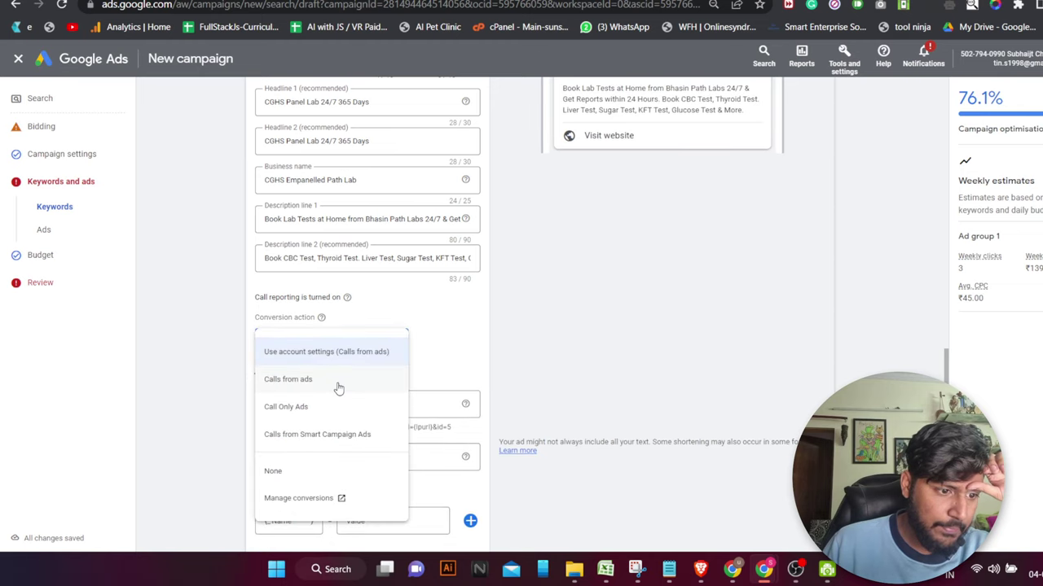
left_click(298, 408)
scroll(415, 367, "down", 3)
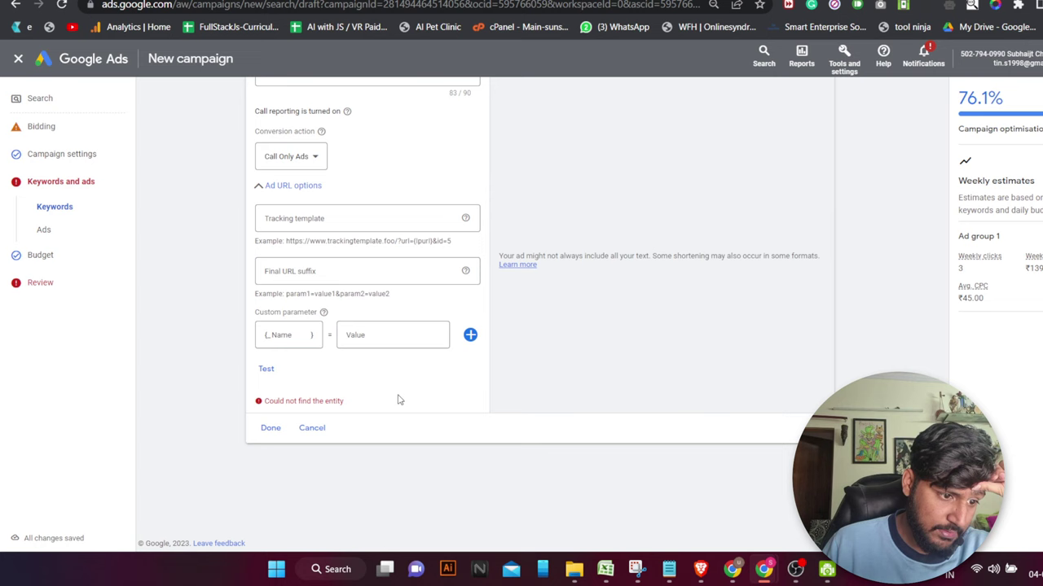
left_click(270, 428)
Examine the errors reported for the second and third call ads
scroll(659, 302, "up", 4)
scroll(464, 361, "down", 4)
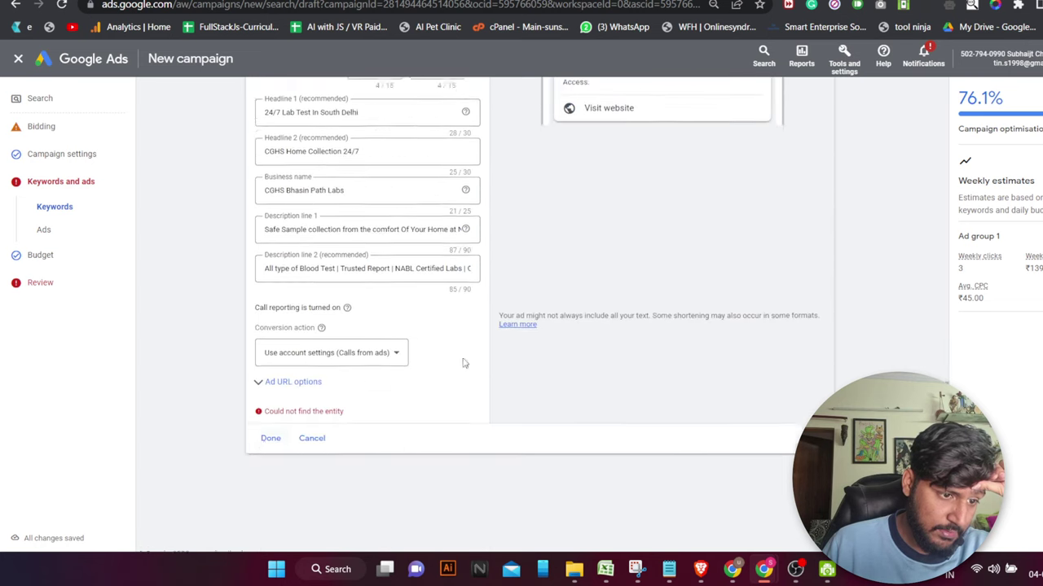
left_click(270, 428)
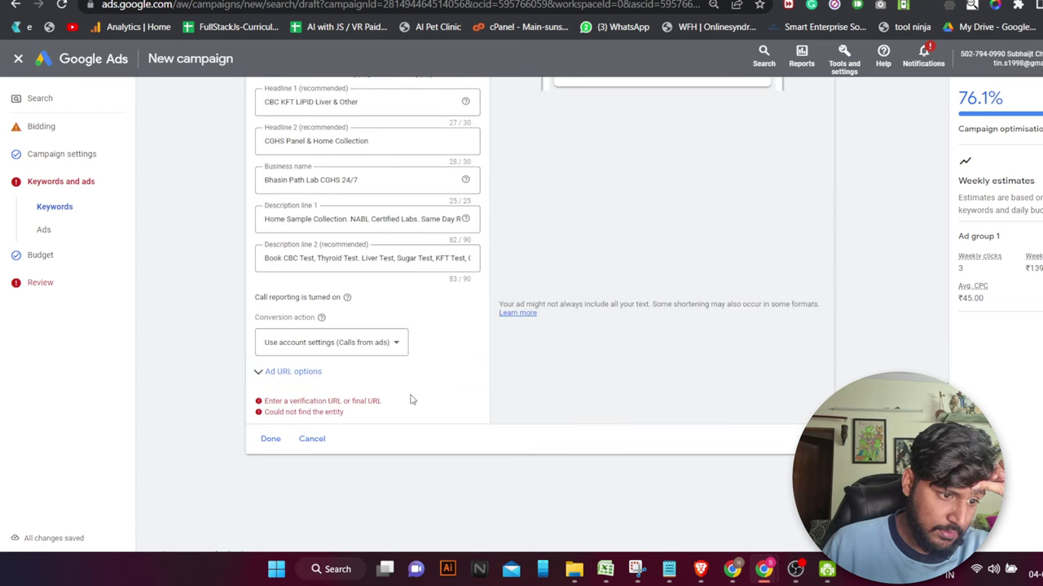
left_click(317, 402)
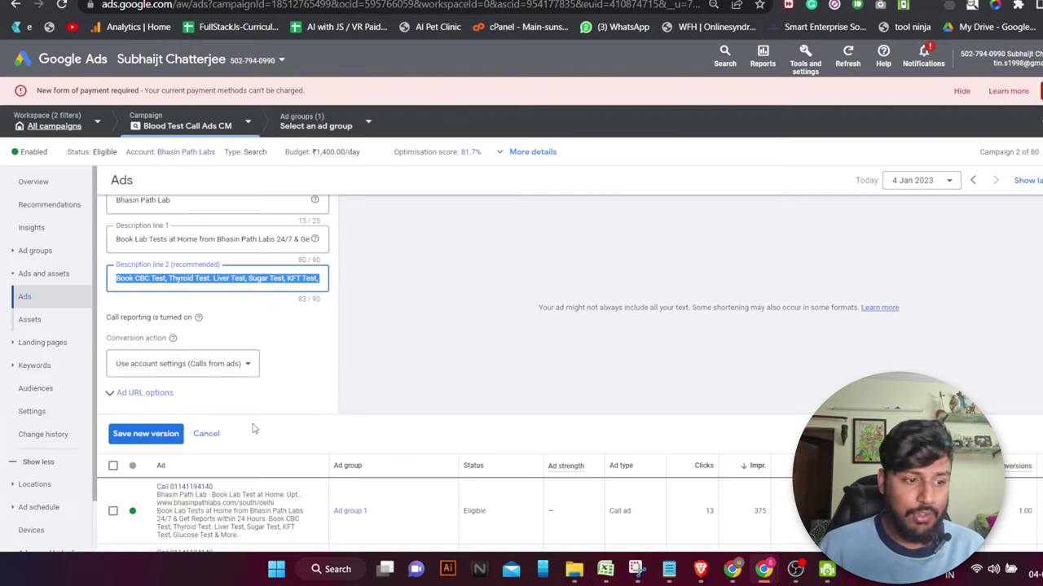
Copy the final URL of the first Blood Test Call Ads CM ad and check its landing page in a separate tab
scroll(257, 447, "up", 1)
scroll(257, 446, "up", 4)
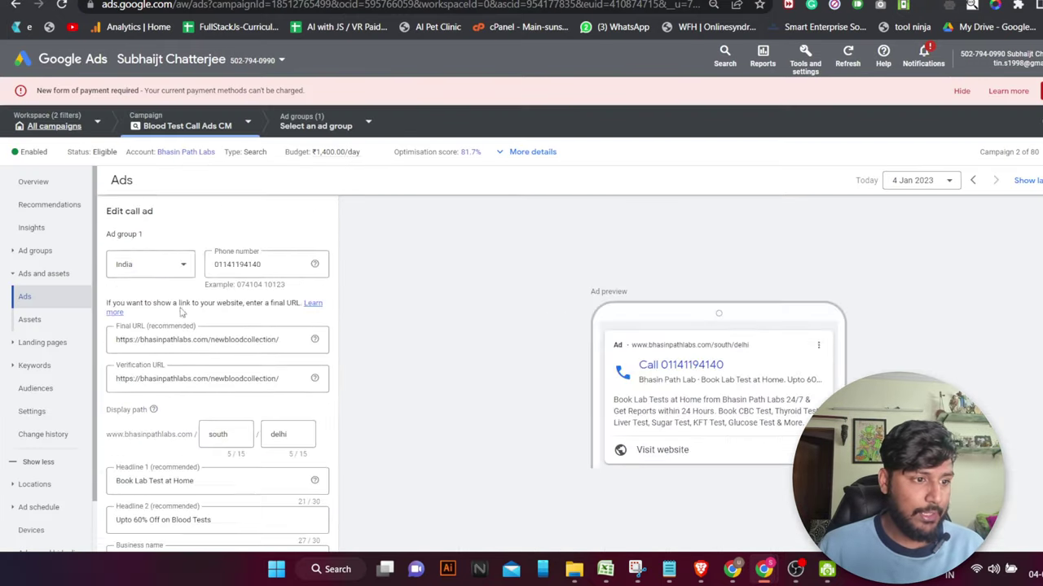
triple_click(281, 339)
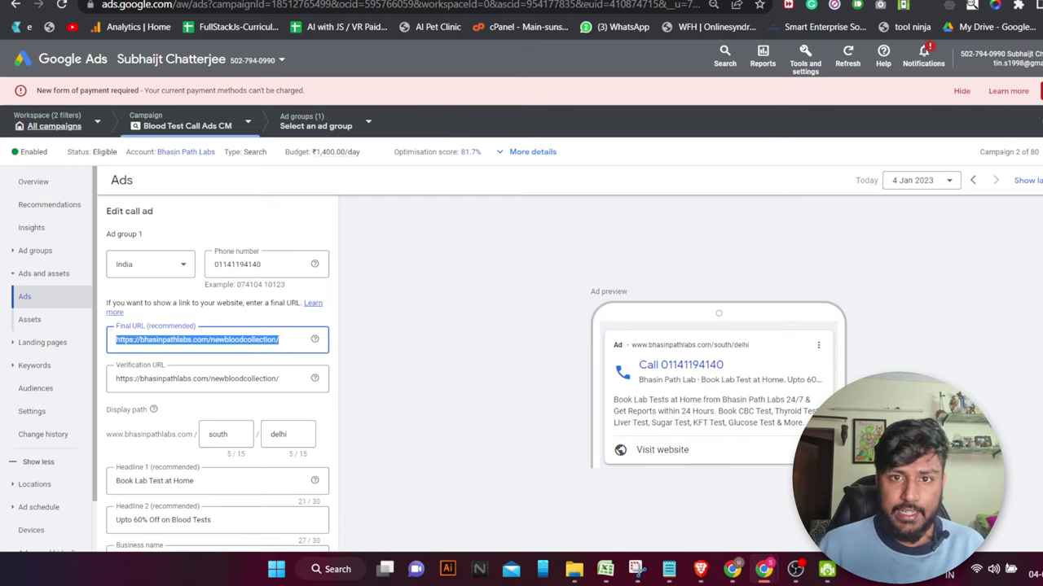
key("ctrl+c")
key("ctrl+t")
key("ctrl+v")
key("Return")
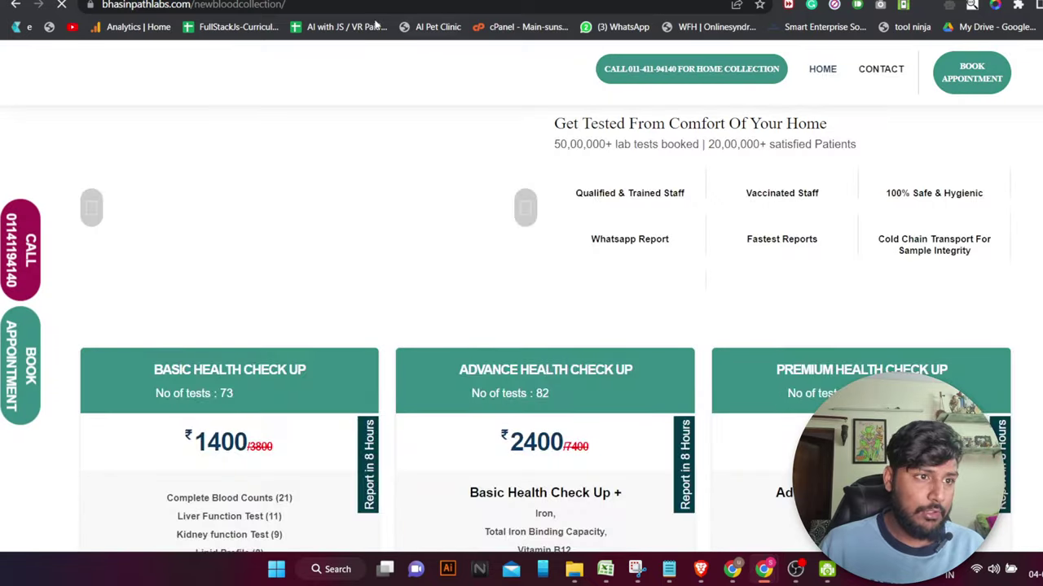
left_click(354, 4)
key("ctrl+w")
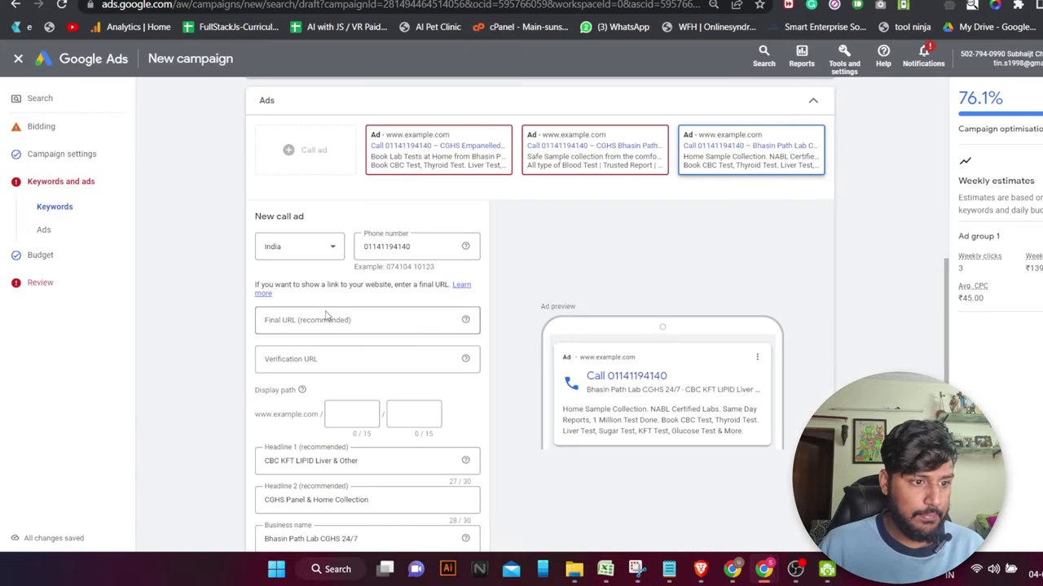
left_click(328, 318)
key("ctrl+v")
left_click(338, 359)
key("ctrl+v")
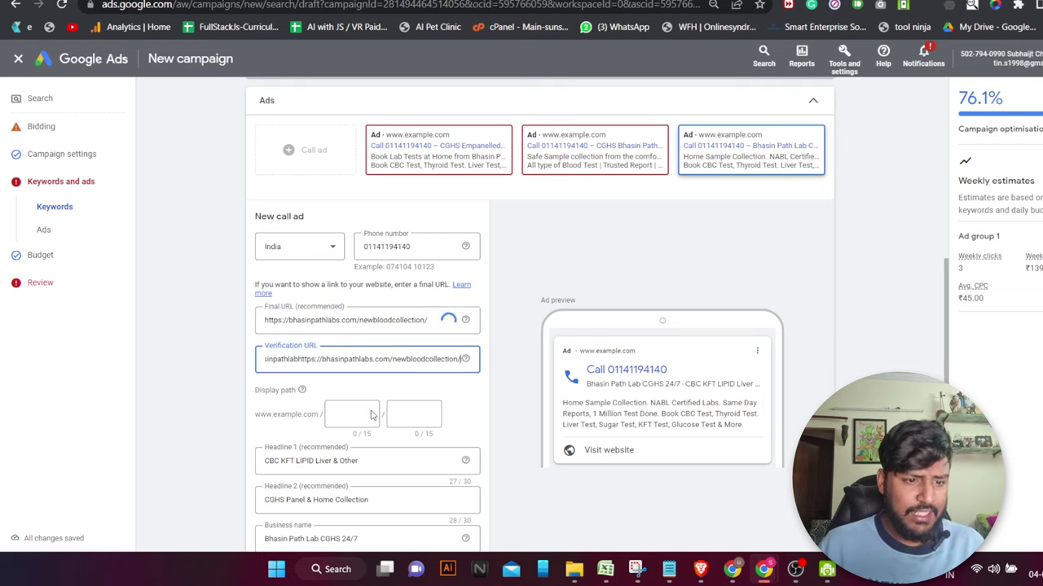
Set the third call ad's display path to cghs/delhi and submit the ad
left_click(383, 417)
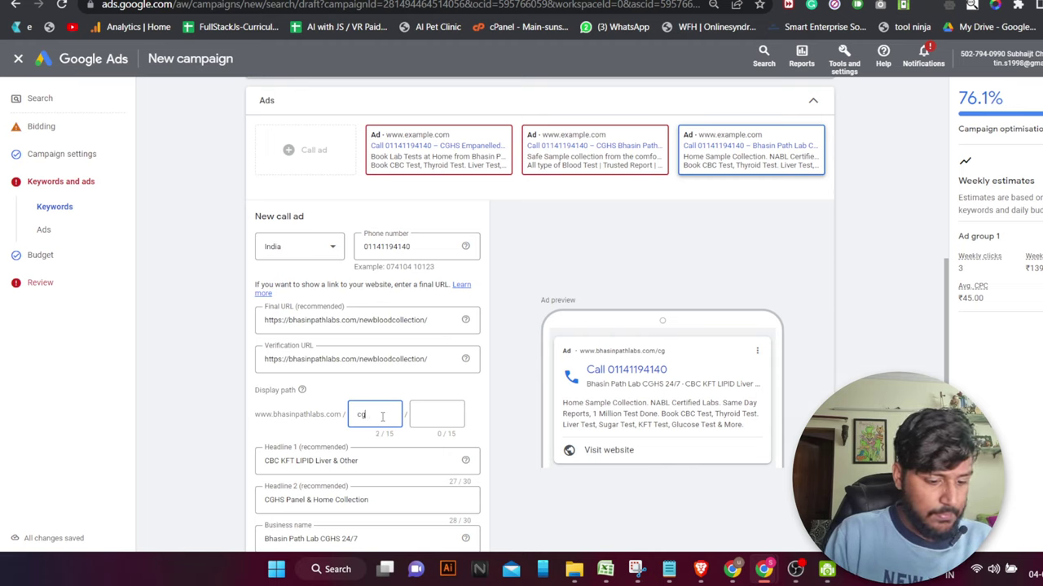
left_click(433, 414)
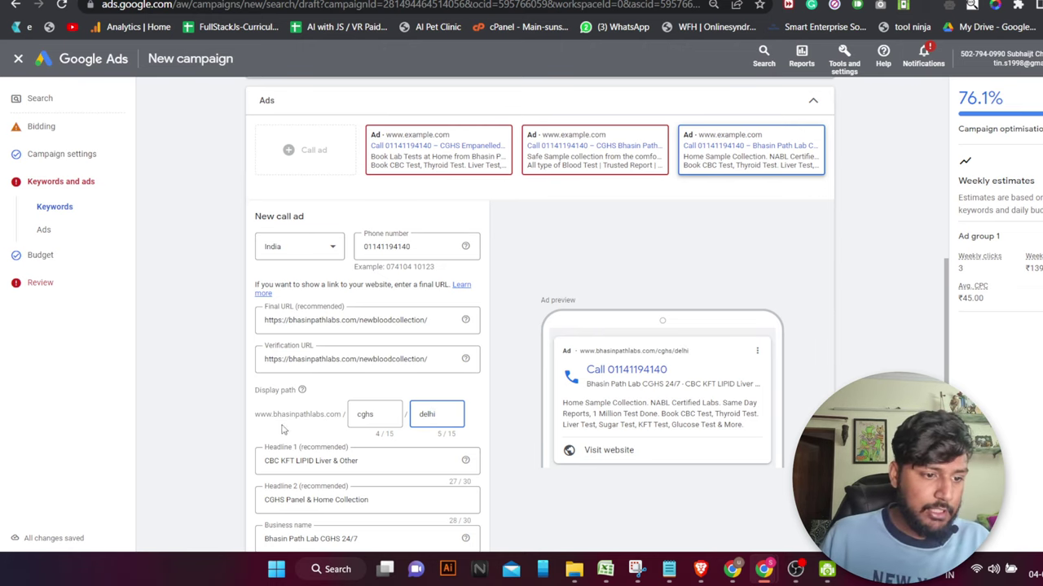
scroll(366, 391, "down", 4)
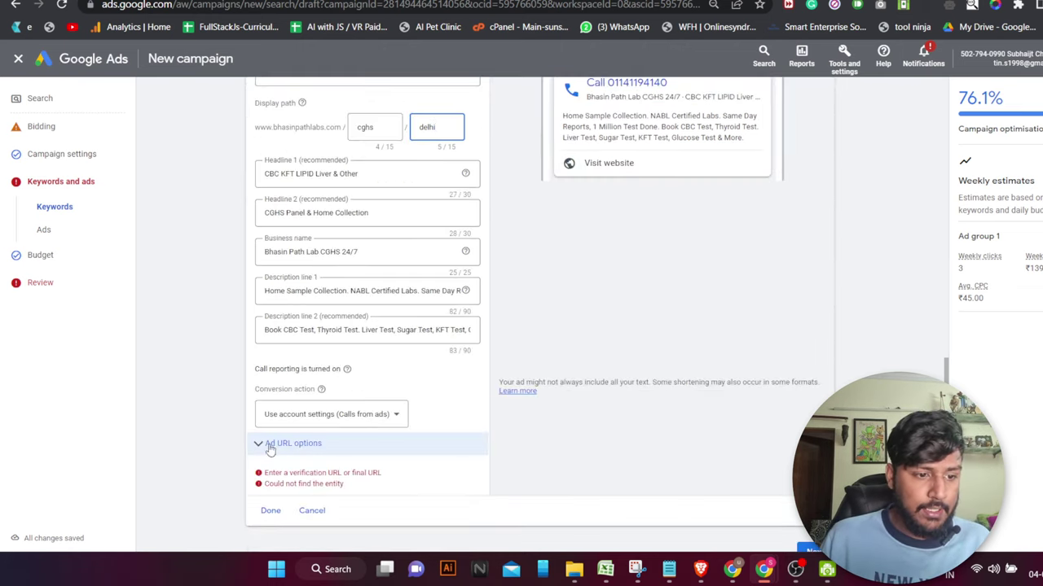
left_click(268, 509)
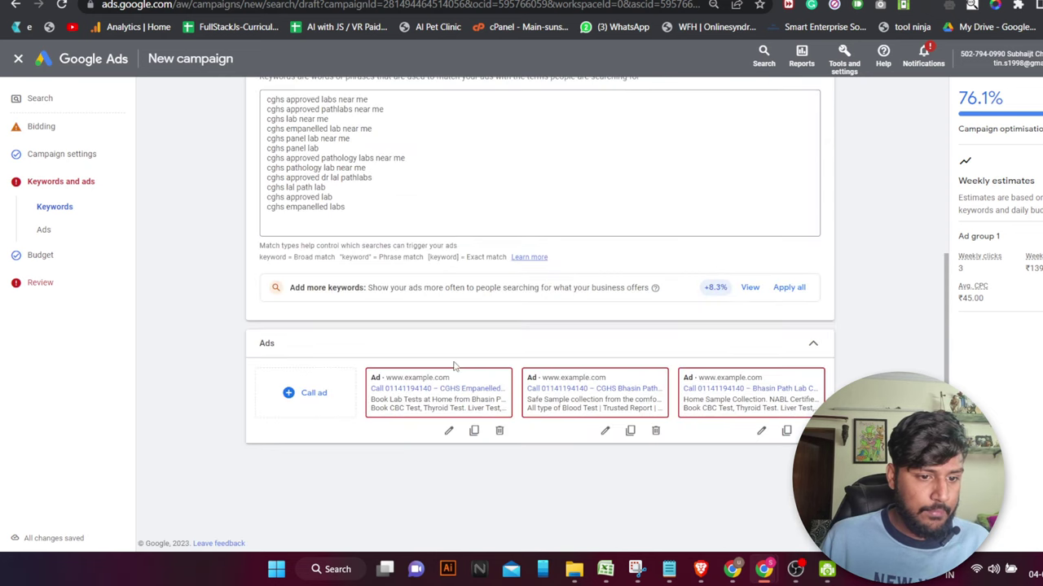
Reopen the first call ad, check its phone number, URLs and reported error, and resubmit it
left_click(448, 433)
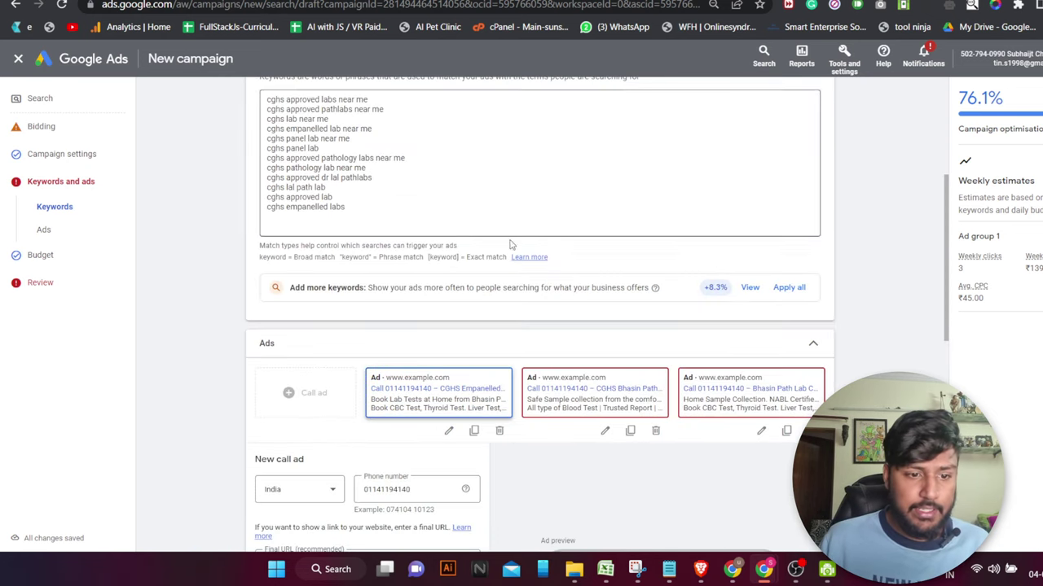
scroll(444, 367, "down", 5)
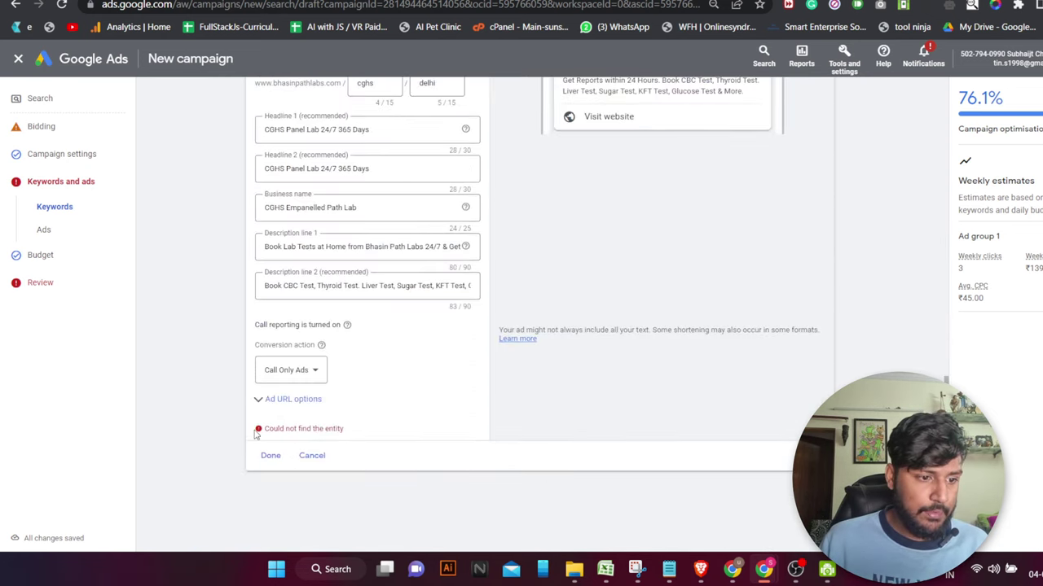
scroll(351, 421, "up", 3)
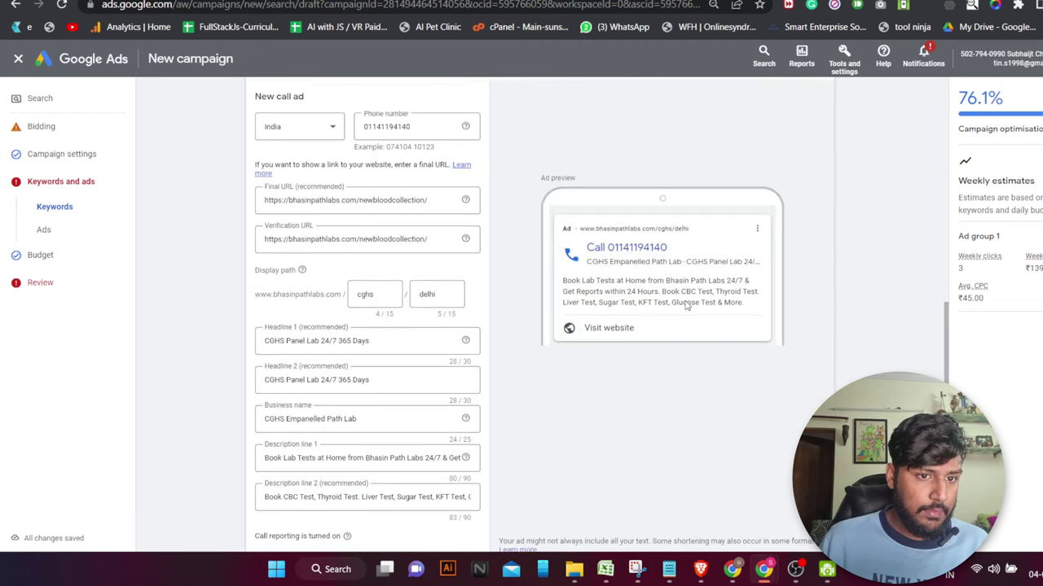
left_click(411, 132)
double_click(412, 132)
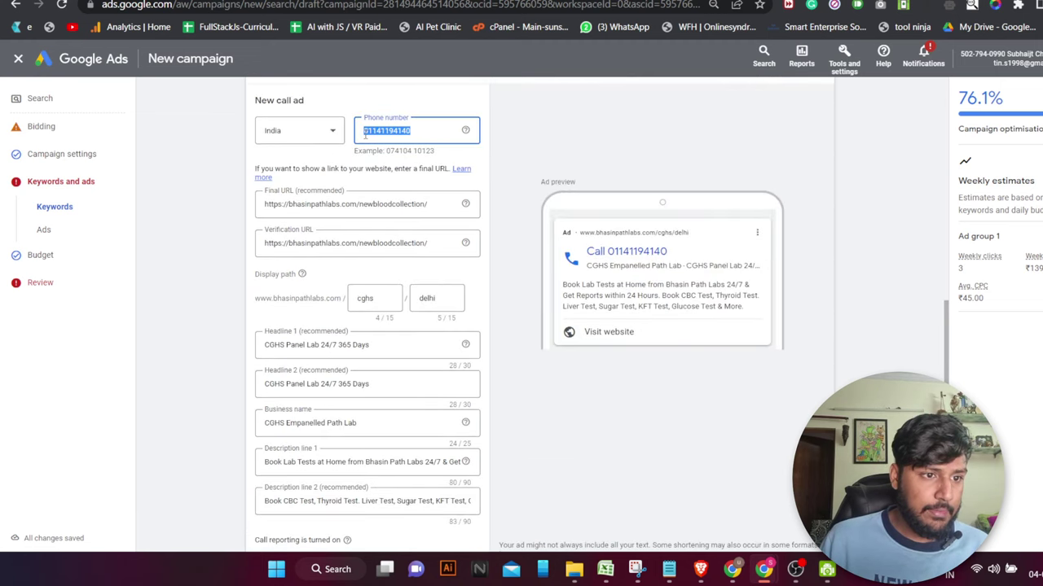
left_click(411, 132)
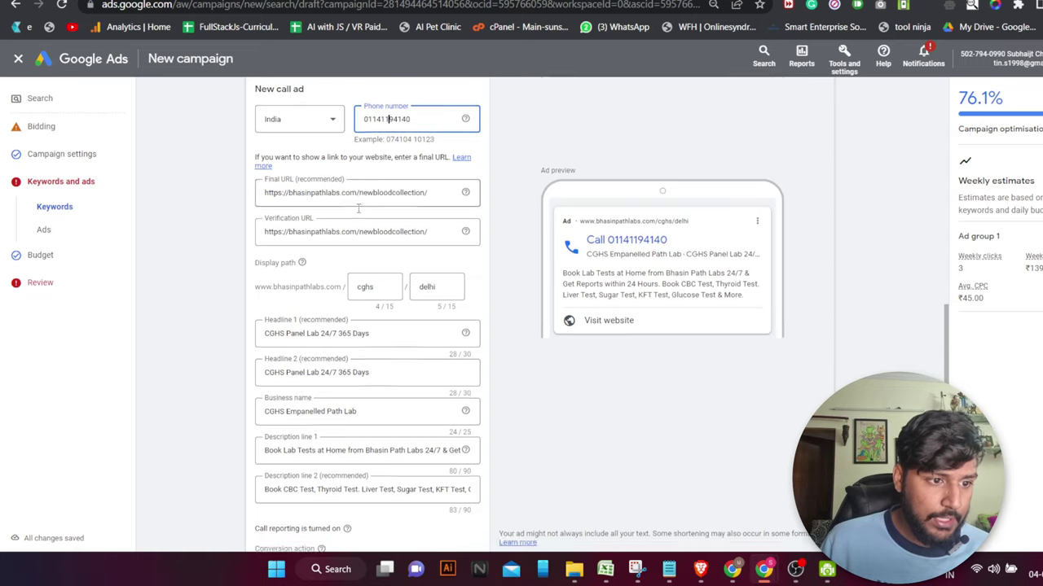
scroll(366, 245, "down", 3)
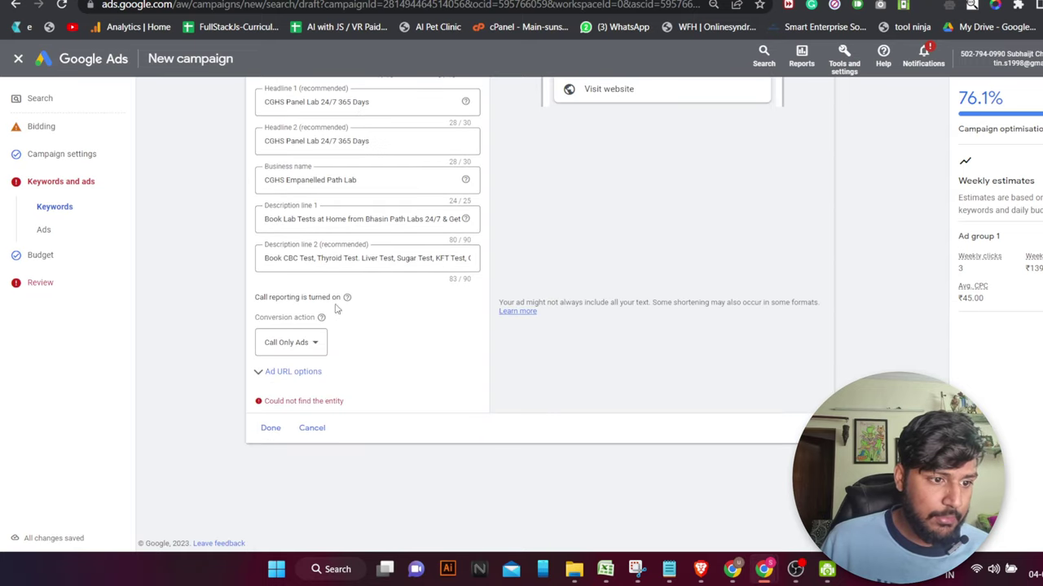
left_click(270, 427)
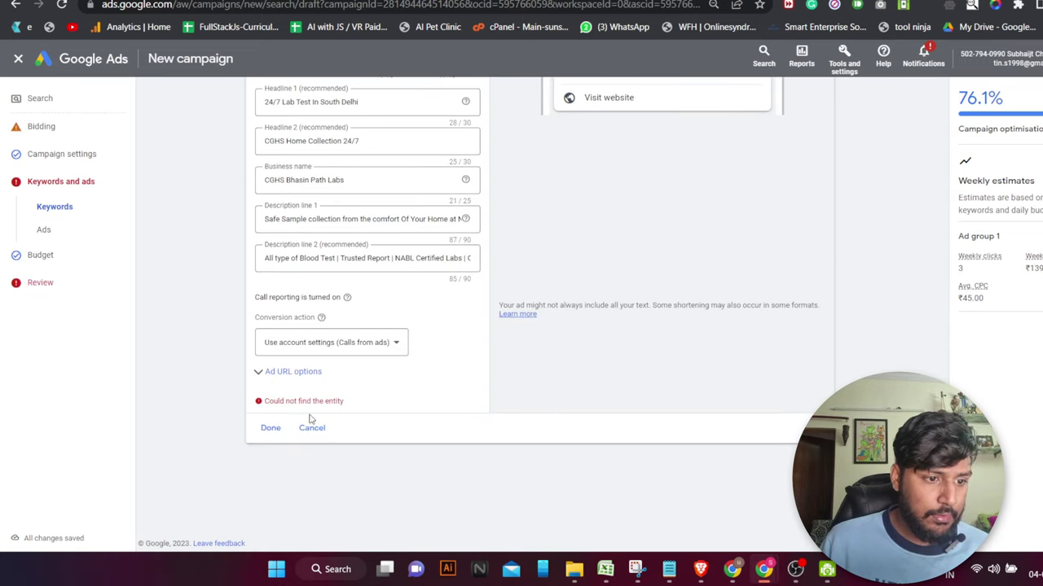
Resubmit the second call ad, check the third ad's reported errors and final URL, and resubmit the third ad too
scroll(358, 408, "down", 3)
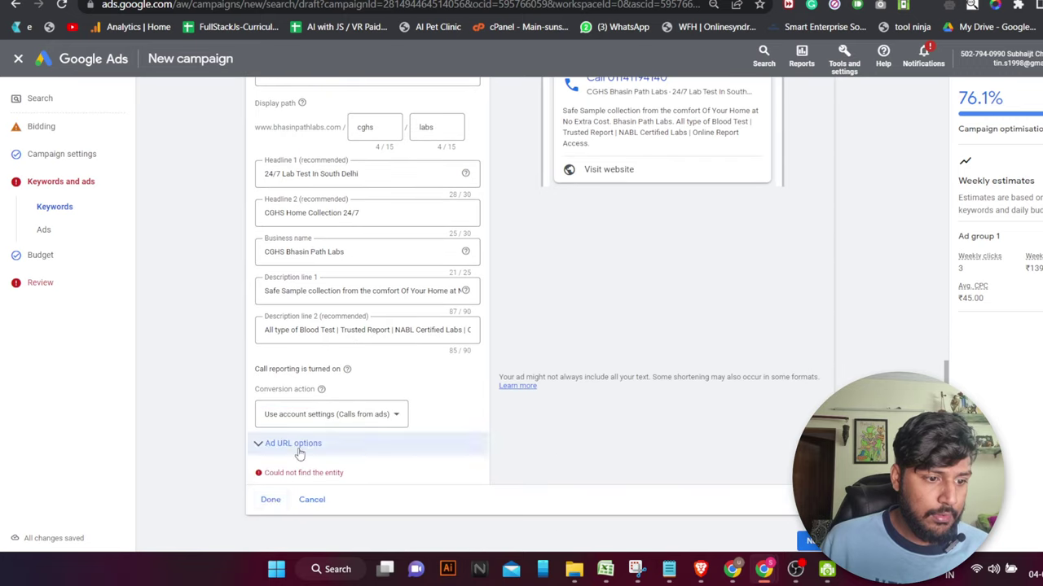
left_click(271, 500)
scroll(370, 434, "down", 2)
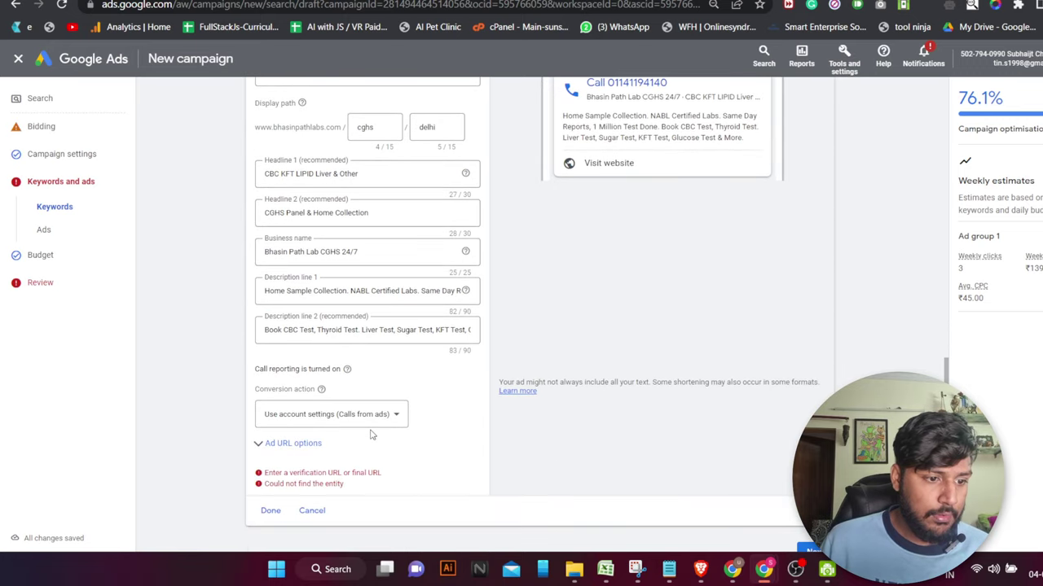
left_click(350, 472)
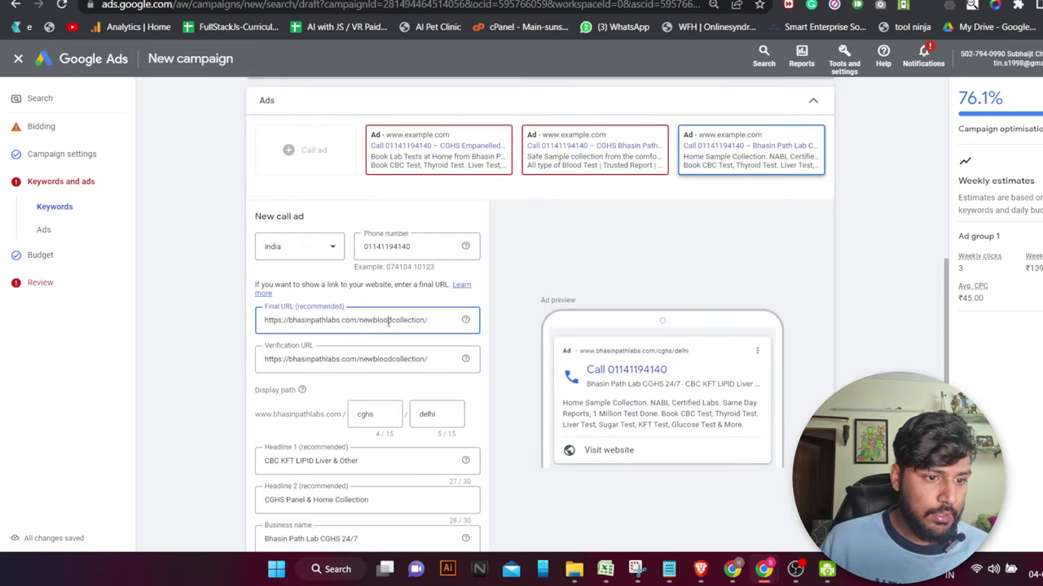
left_click_drag(427, 319, 358, 319)
scroll(388, 332, "down", 2)
scroll(388, 332, "down", 3)
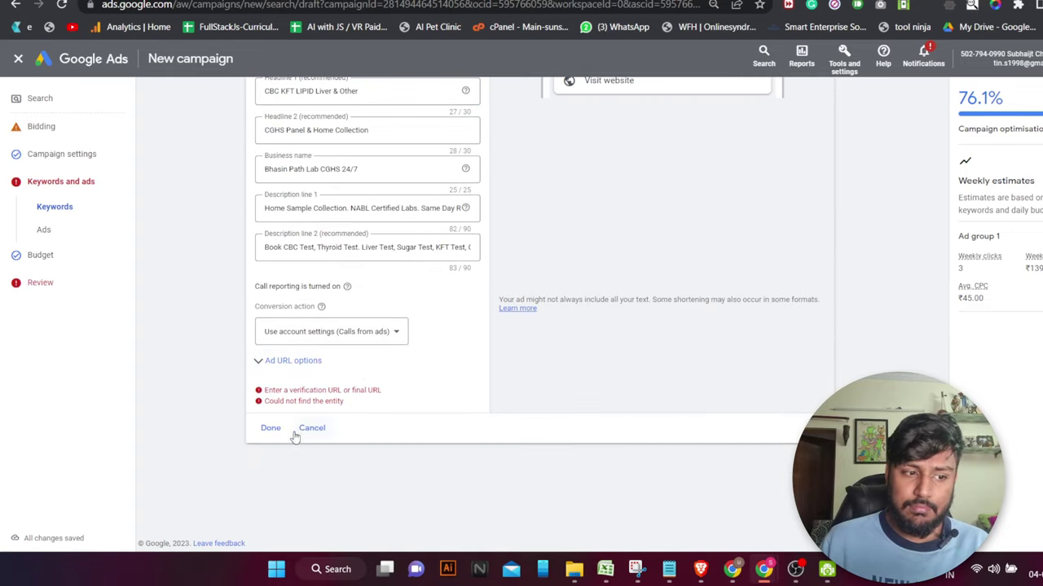
left_click(269, 430)
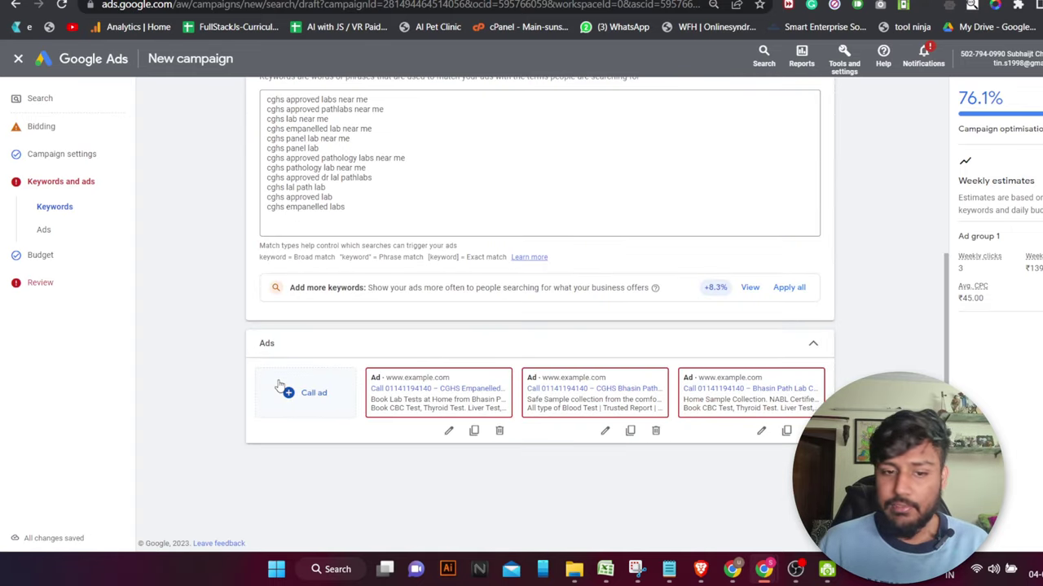
Continue from the ads with the recommended ₹892.40 average daily budget and review the campaign summary
left_click(783, 488)
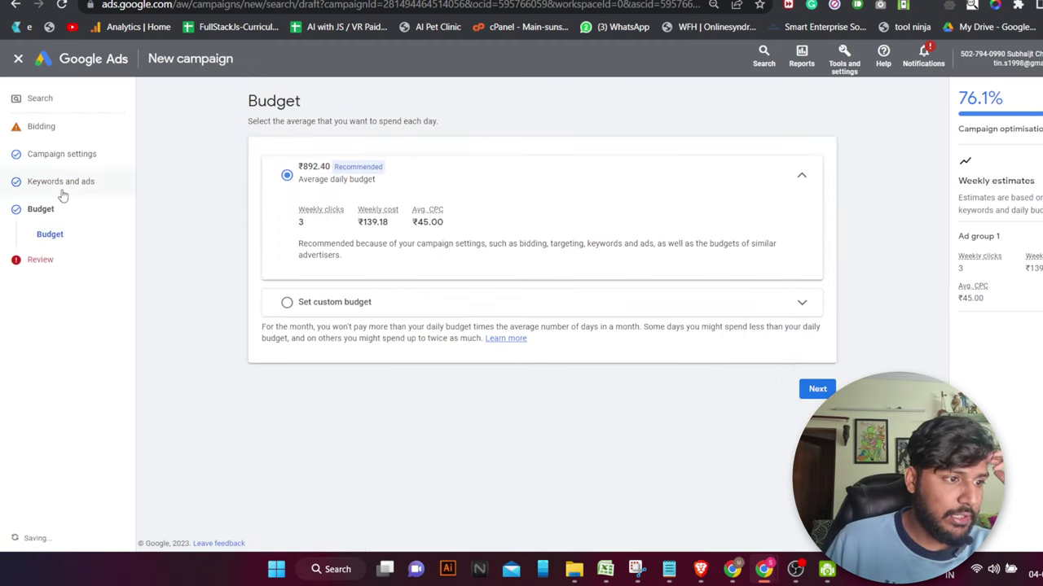
left_click(800, 390)
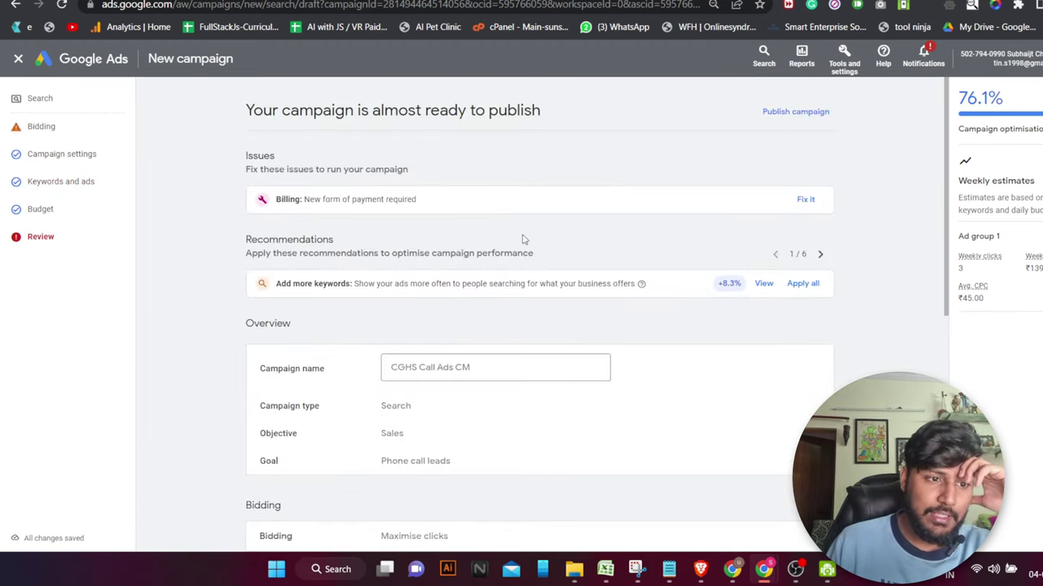
scroll(488, 228, "down", 1)
scroll(362, 177, "down", 5)
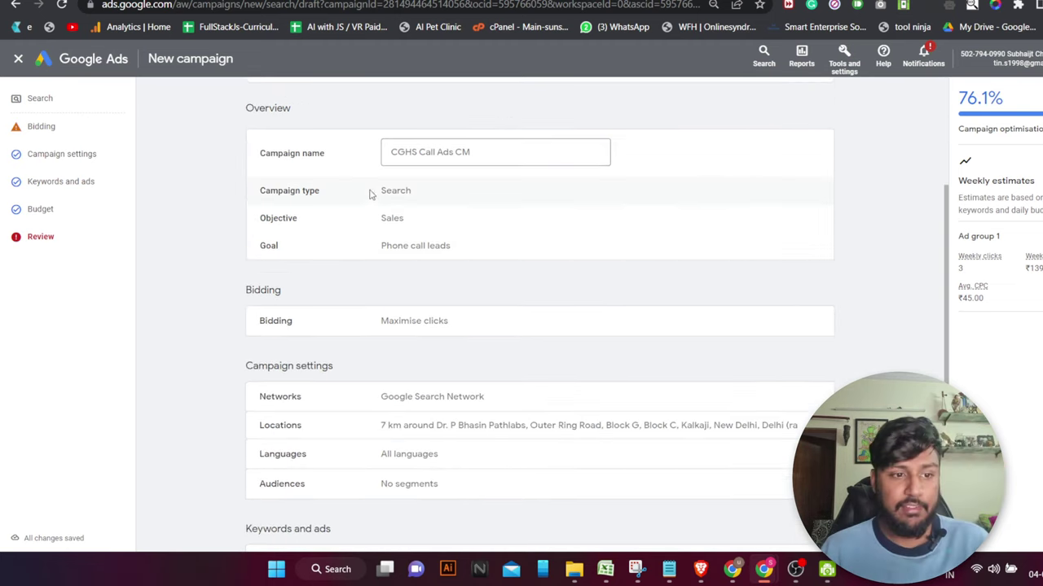
scroll(554, 334, "up", 5)
scroll(580, 351, "up", 2)
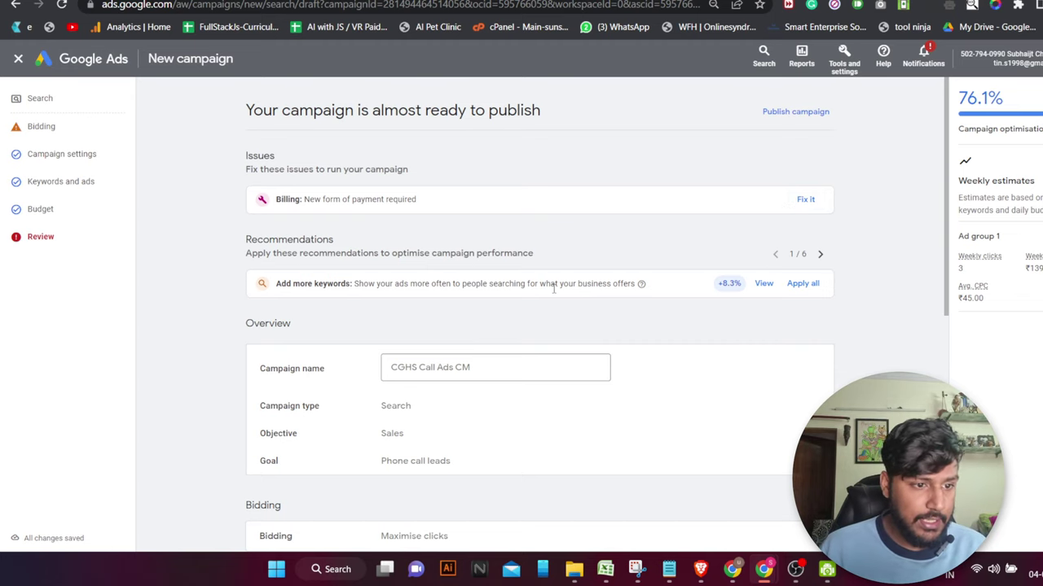
View the recommended additional keywords for the ad group and dismiss them without applying any
left_click(764, 284)
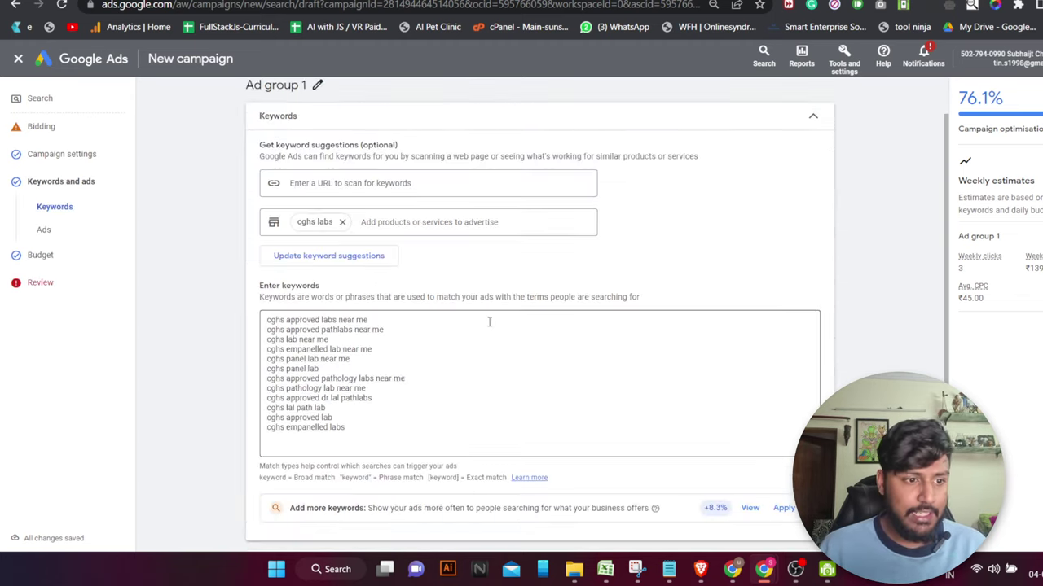
scroll(456, 330, "down", 3)
scroll(399, 345, "up", 1)
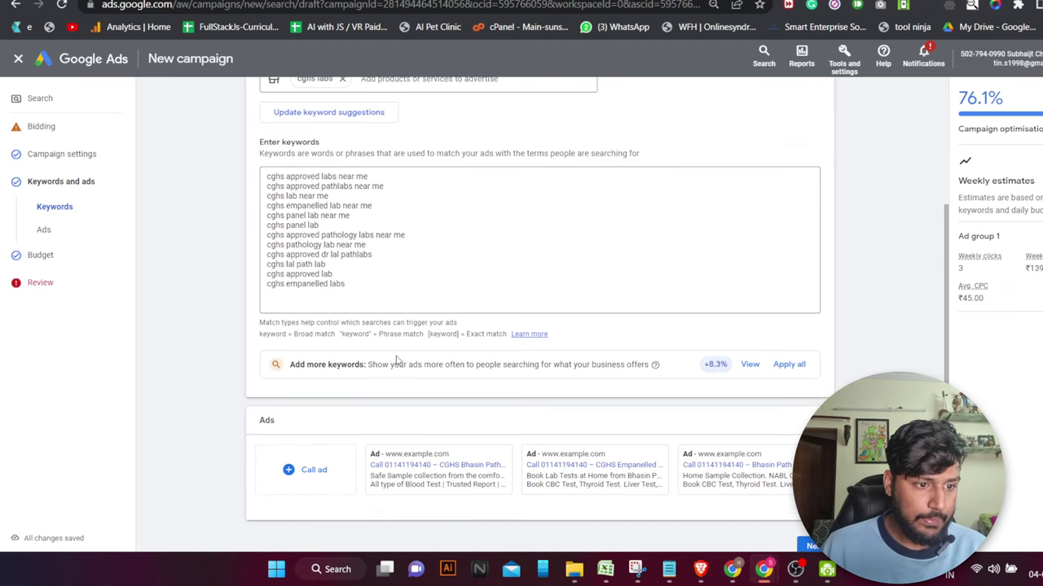
left_click(747, 366)
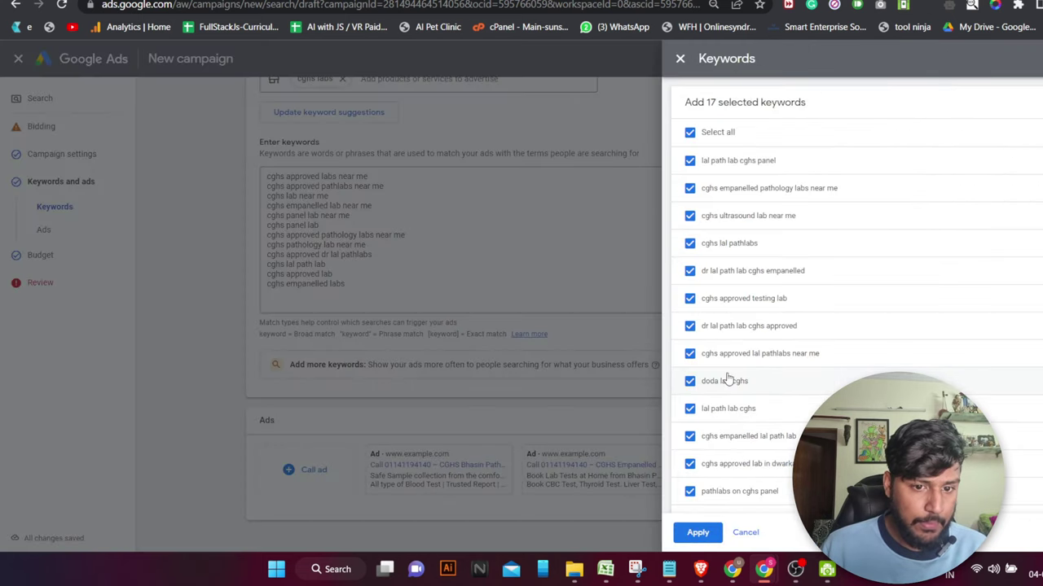
left_click(745, 533)
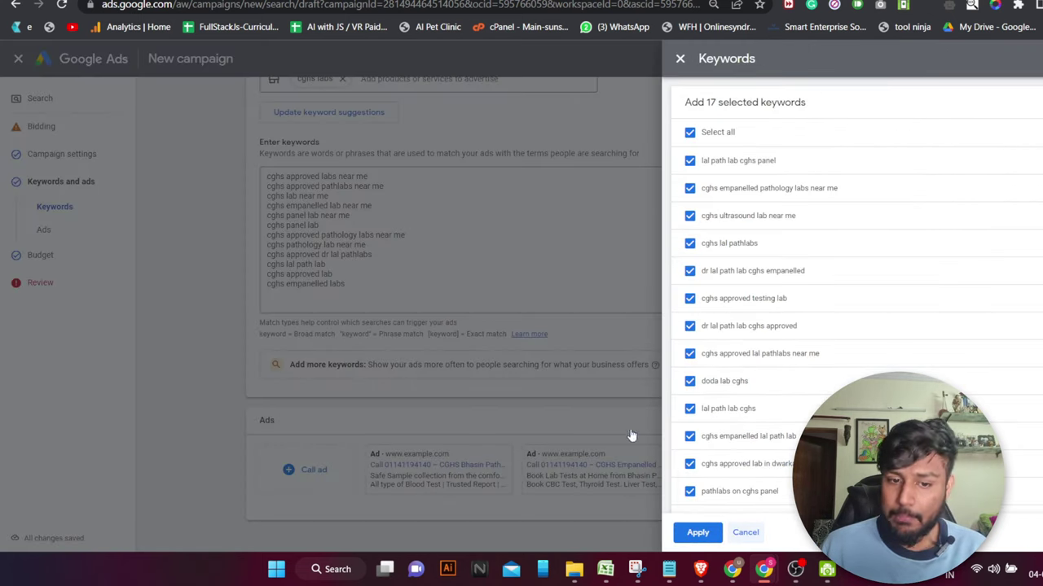
Publish the CGHS Call Ads CM campaign with the recommended ₹892.40 daily budget and open its overview
scroll(690, 423, "down", 1)
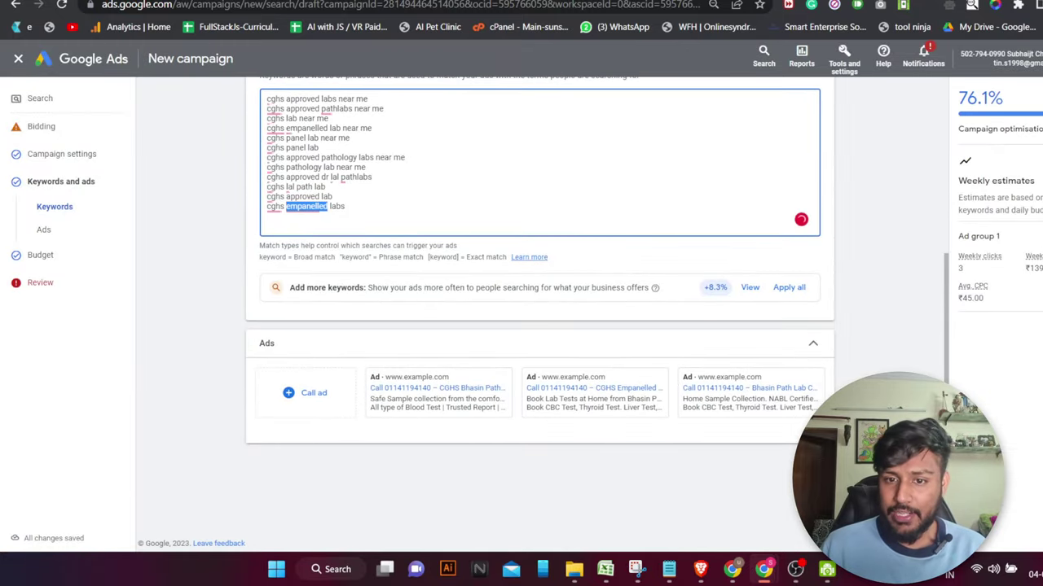
left_click(814, 470)
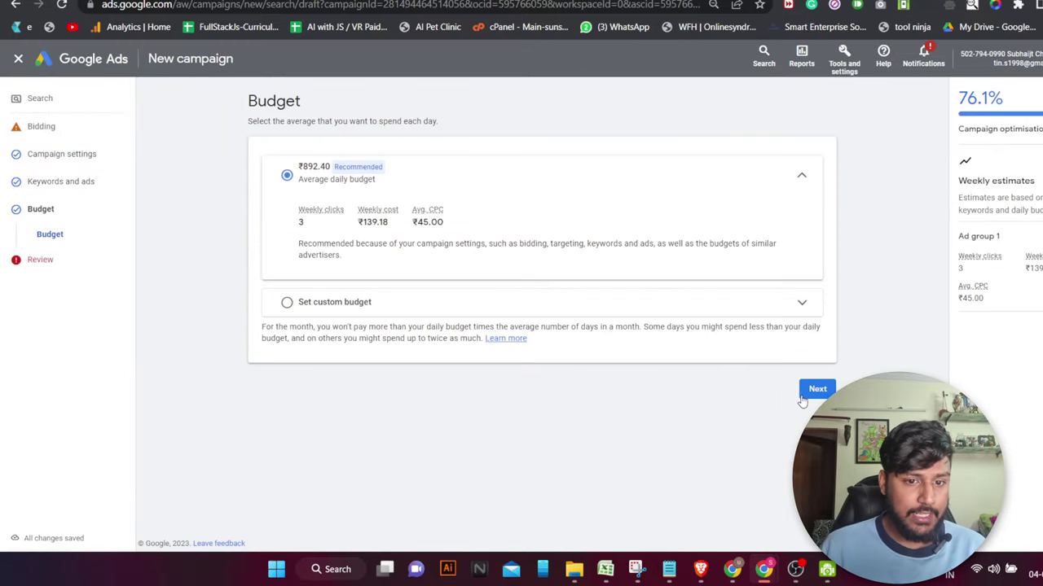
left_click(817, 389)
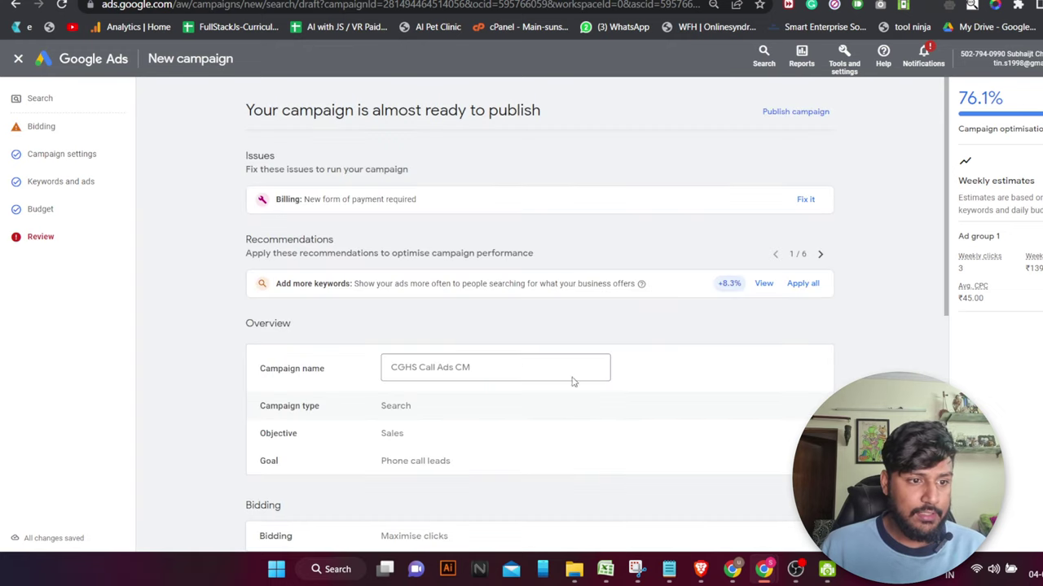
scroll(524, 364, "down", 8)
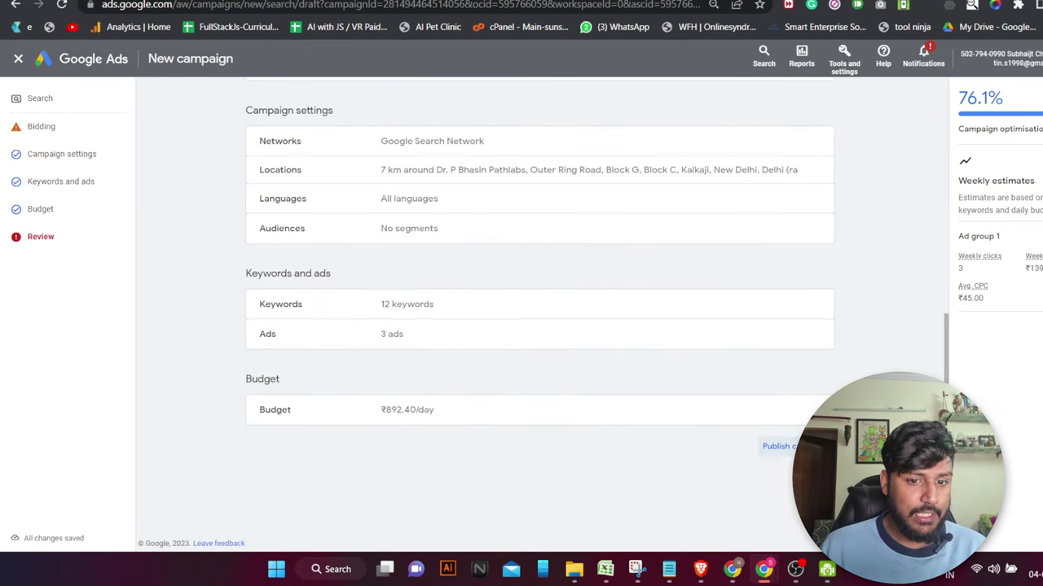
left_click(782, 446)
left_click(638, 351)
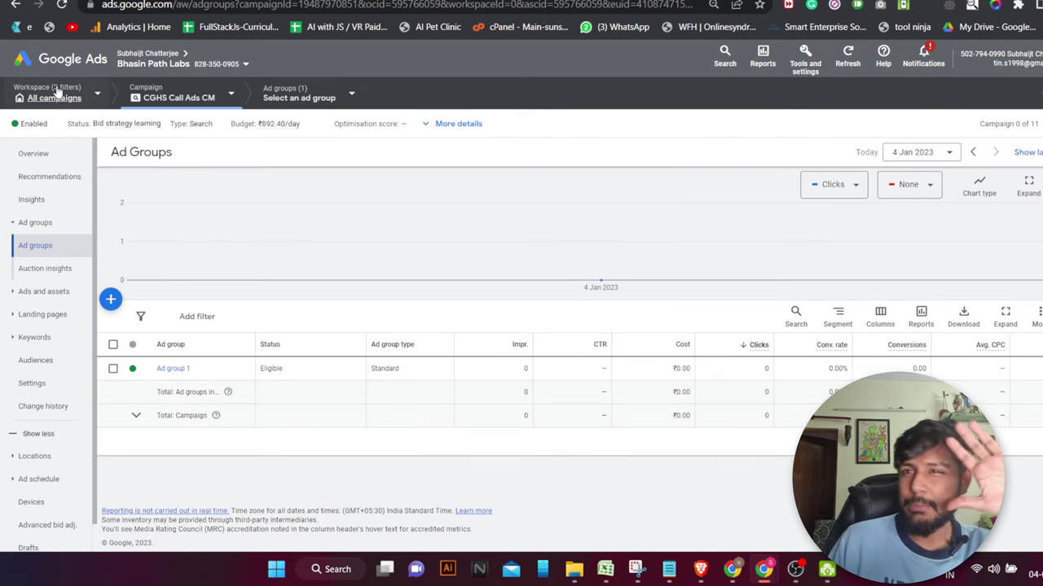
mouse_move(57, 92)
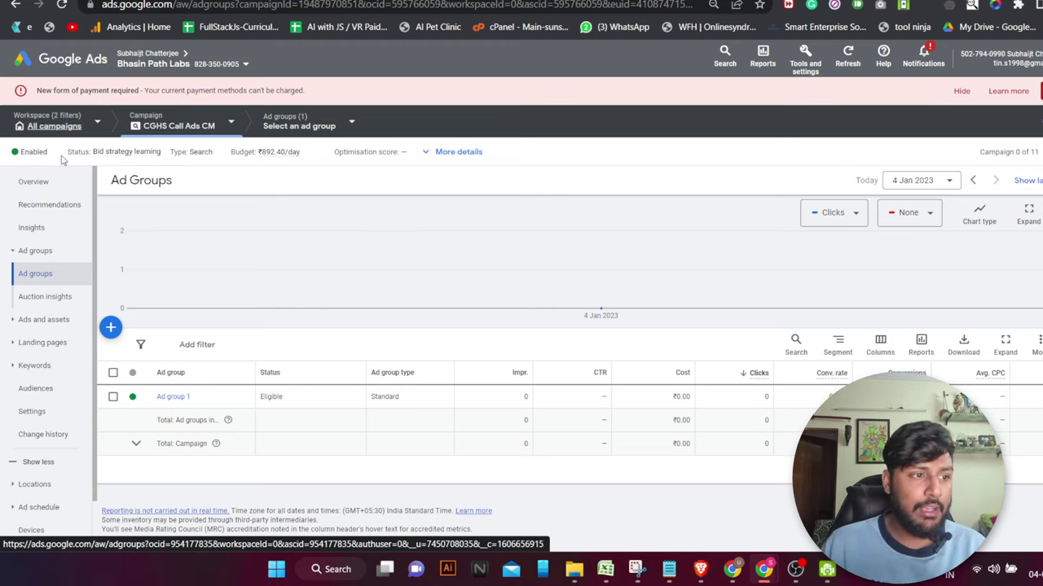
left_click(67, 182)
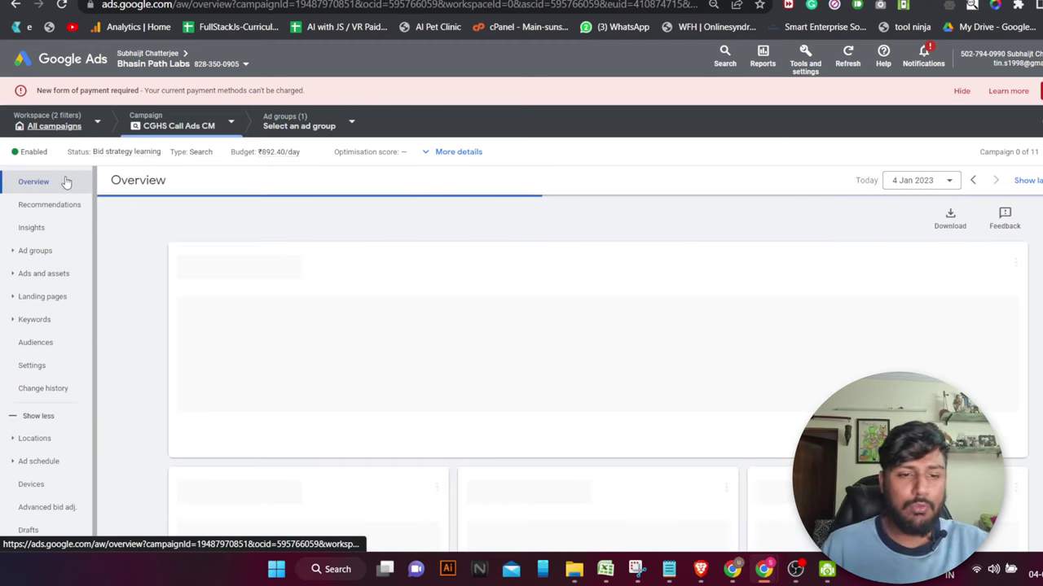